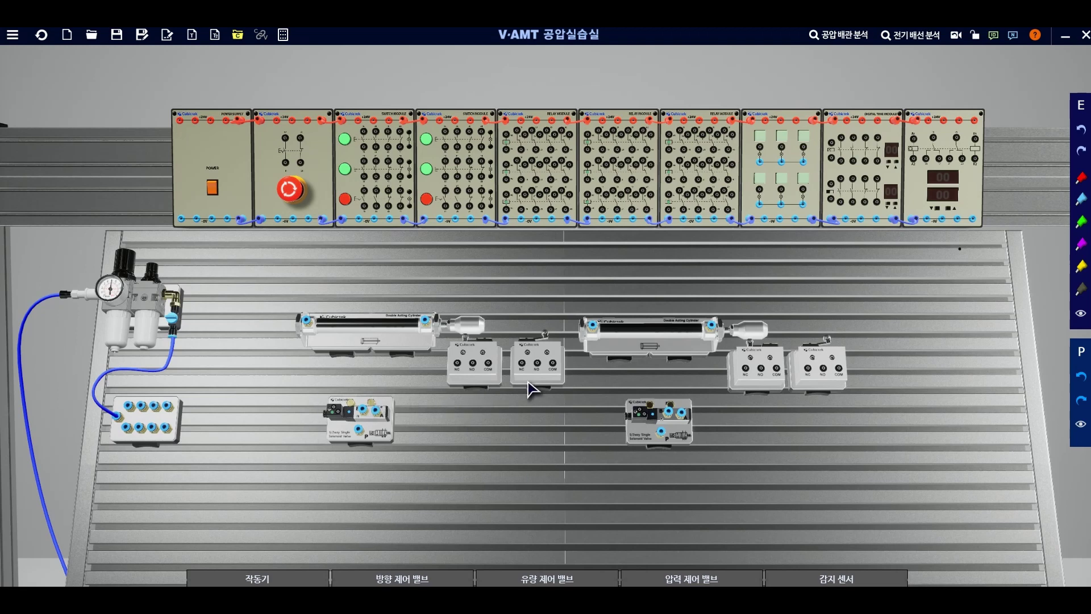
# Step: Connect air tubing from the distributor to both single solenoid valves, and link each valve to its double-acting cylinder
pyautogui.click(166, 427)
pyautogui.click(358, 429)
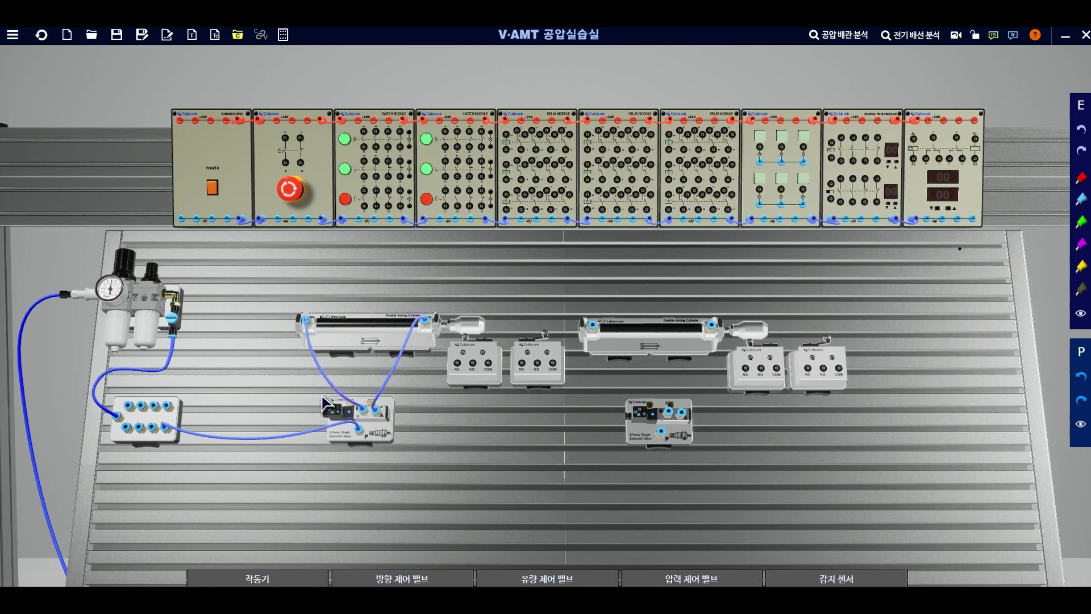
pyautogui.click(660, 430)
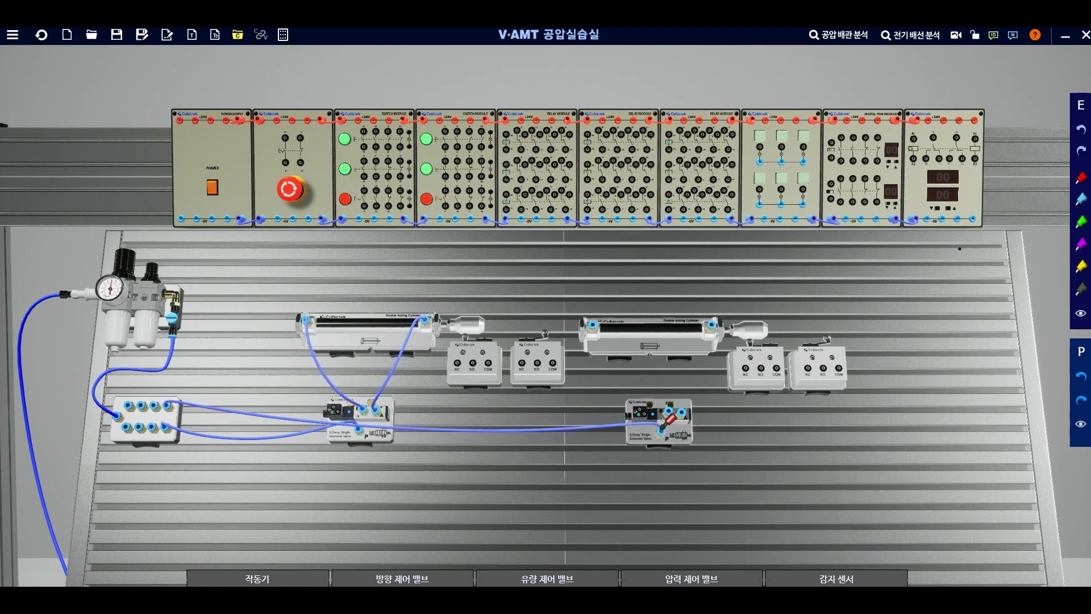
pyautogui.click(592, 325)
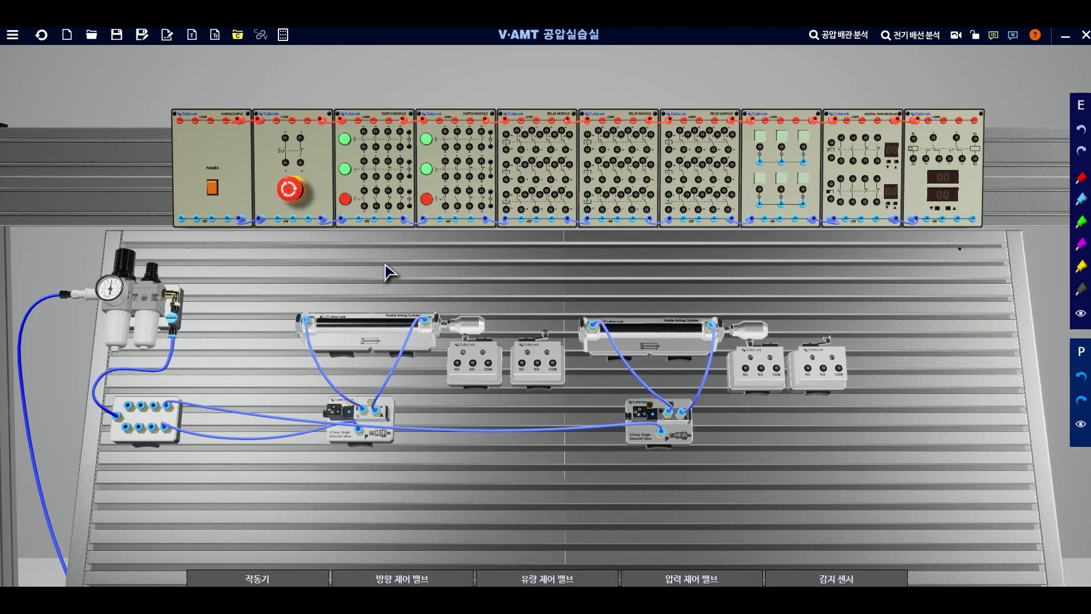
# Step: Wire the first green push button of the first switch module to the first cylinder's solenoid valve and its return to 0V
pyautogui.click(364, 131)
pyautogui.click(340, 417)
pyautogui.click(341, 420)
pyautogui.click(366, 220)
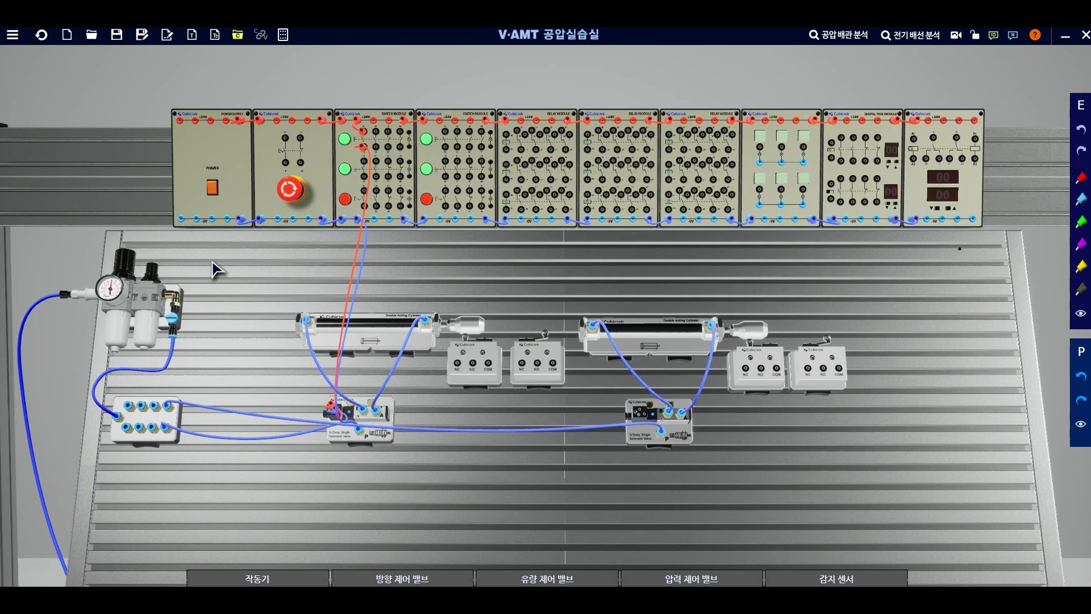
# Step: Power the trainer on, operate the first green push button to test the first cylinder, and power it off
pyautogui.click(213, 187)
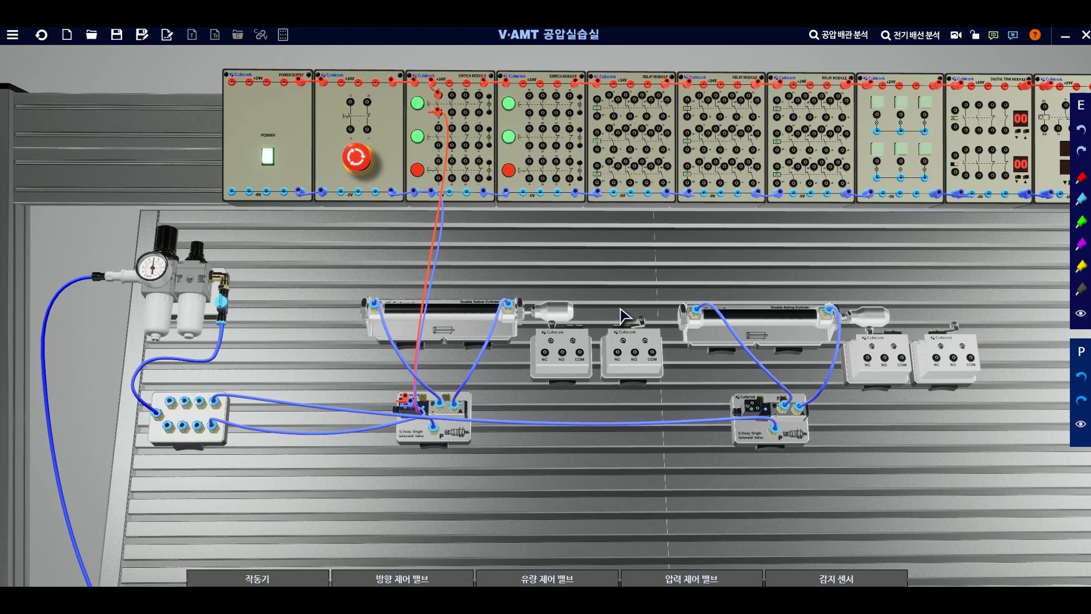
pyautogui.click(421, 109)
pyautogui.click(269, 156)
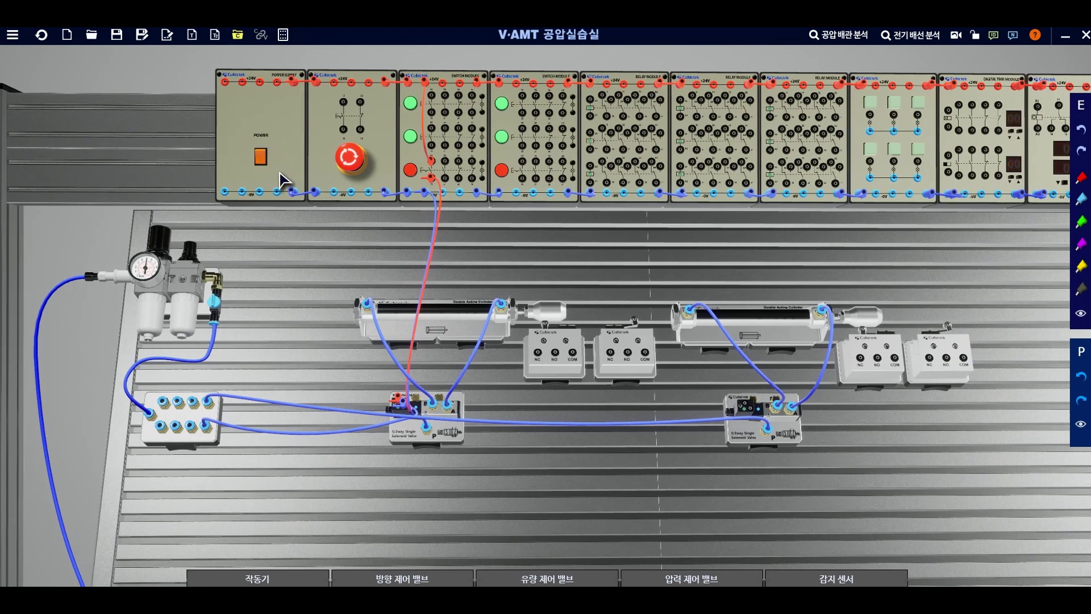
# Step: Power the trainer on and toggle the first switch module's red button twice to test the first cylinder
pyautogui.click(267, 158)
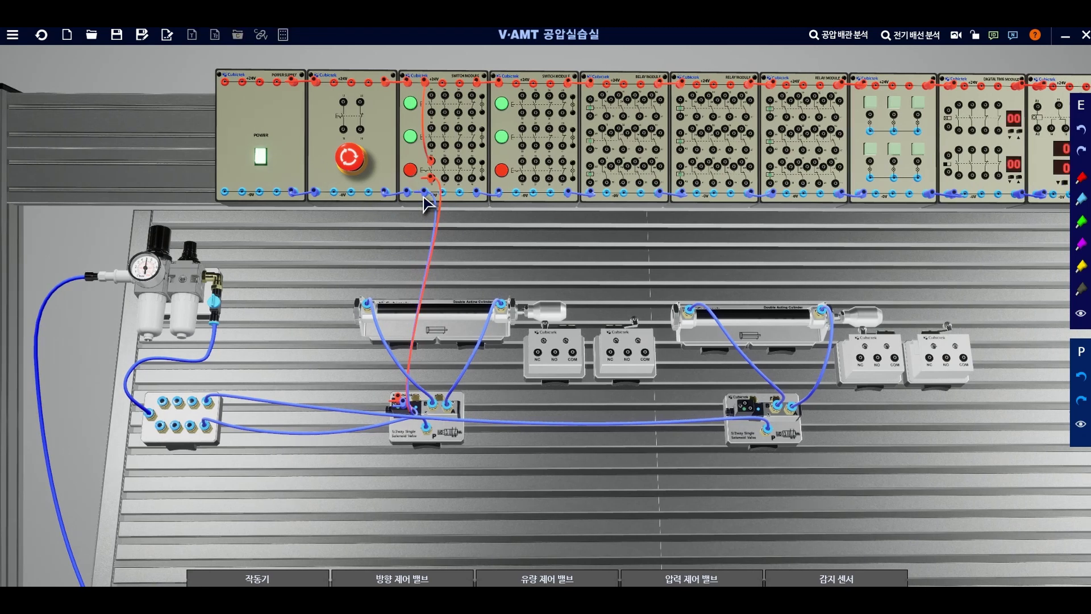
pyautogui.click(411, 170)
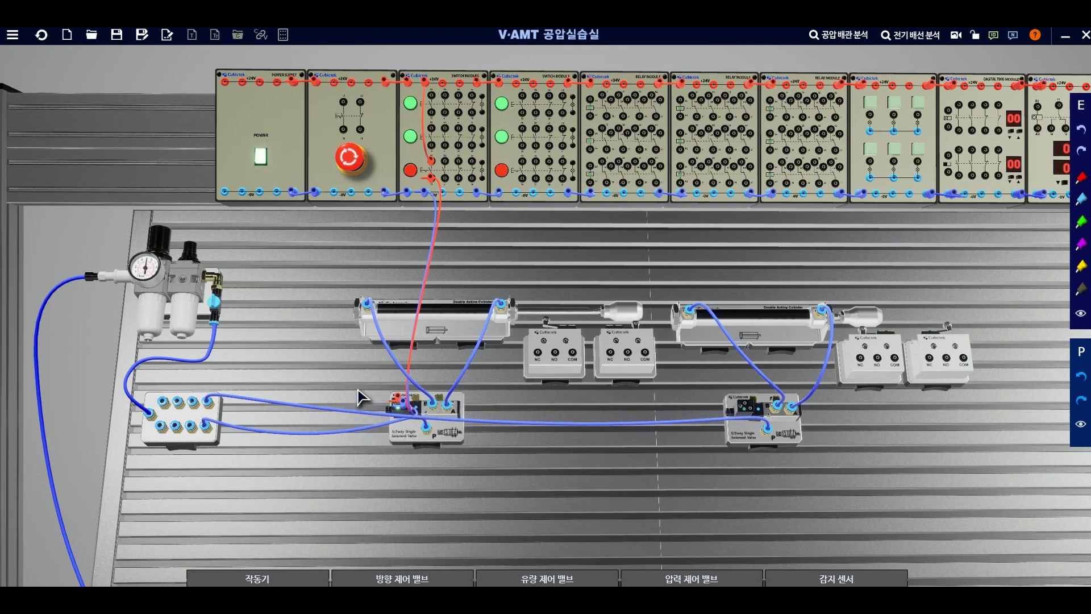
pyautogui.click(412, 172)
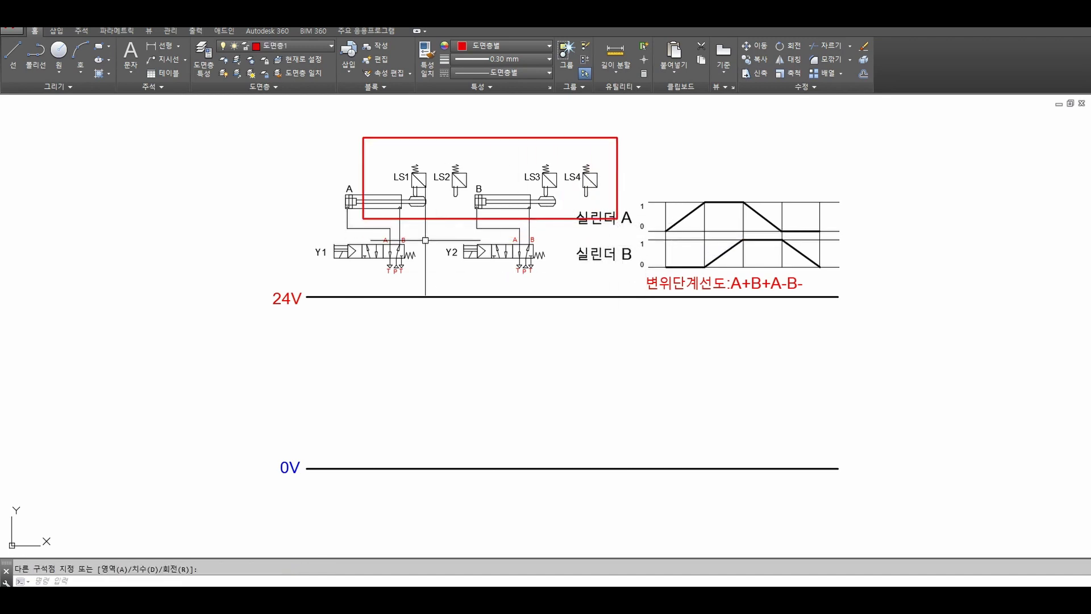
# Step: Draw a red rectangle around solenoid valves Y1 and Y2 in the pneumatic diagram
pyautogui.press('Escape')
pyautogui.write('rec')
pyautogui.press('Return')
pyautogui.click(300, 230)
pyautogui.click(555, 287)
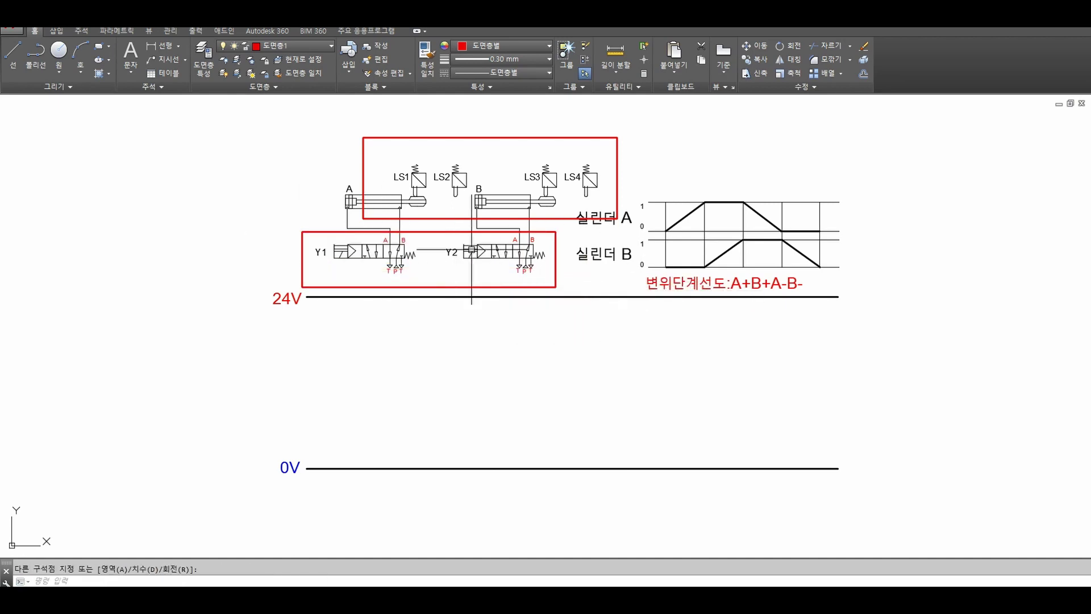
# Step: Erase the red rectangle around limit switches LS1 to LS4
pyautogui.write('e')
pyautogui.press('Return')
pyautogui.click(617, 197)
pyautogui.press('Return')
# Step: Draw a red rectangle around the displacement-step diagram of cylinders A and B
pyautogui.write('rec')
pyautogui.press('Return')
pyautogui.click(613, 174)
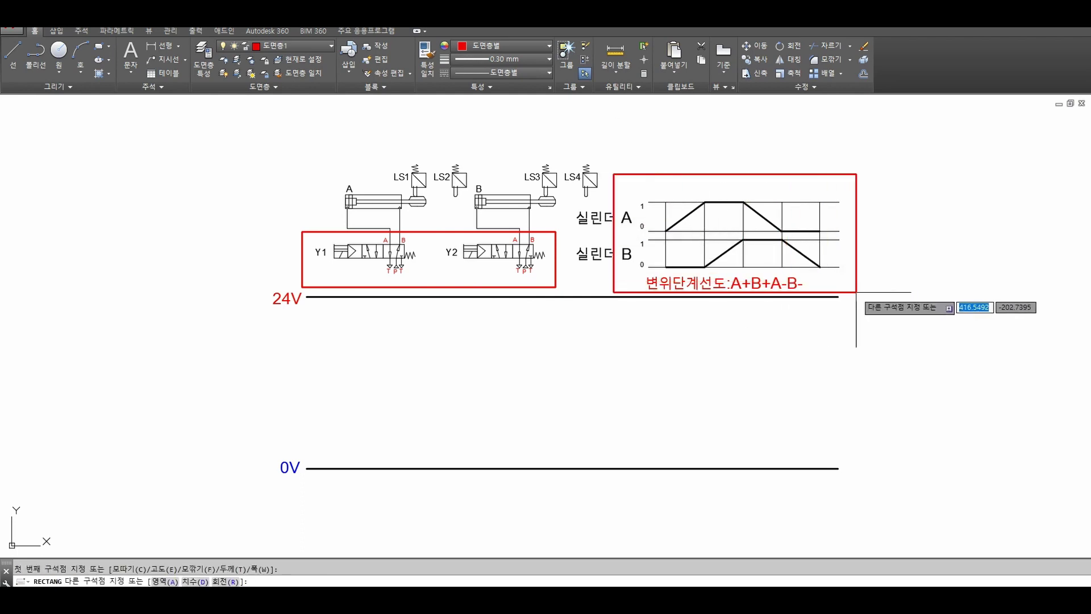
pyautogui.click(859, 292)
pyautogui.press('Escape')
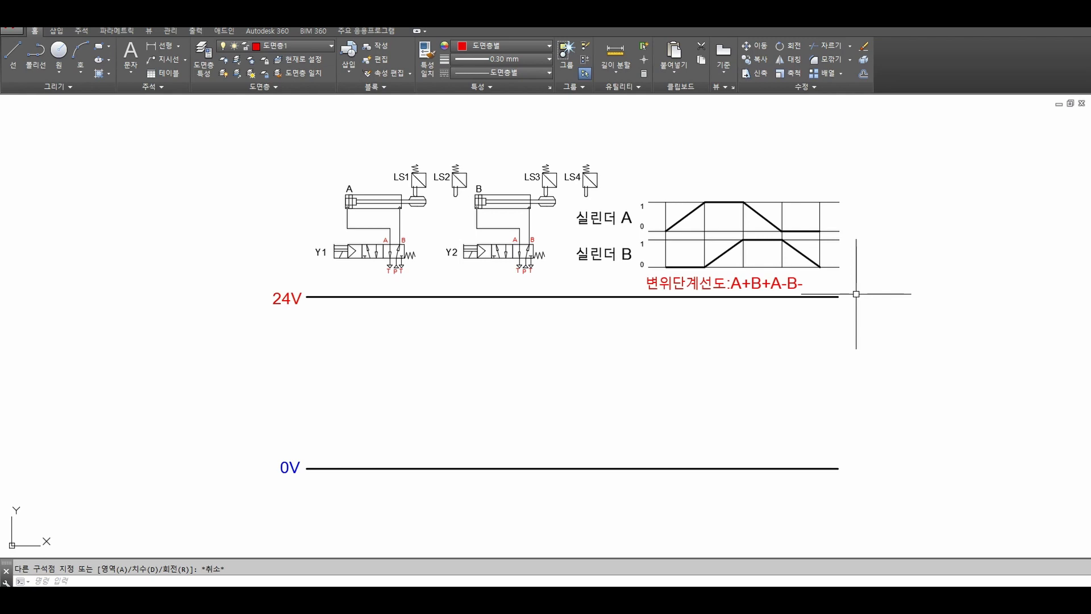
# Step: Draw a red rectangle around the label 변위단계선도:A+B+A-B- and erase it
pyautogui.press('Return')
pyautogui.click(631, 270)
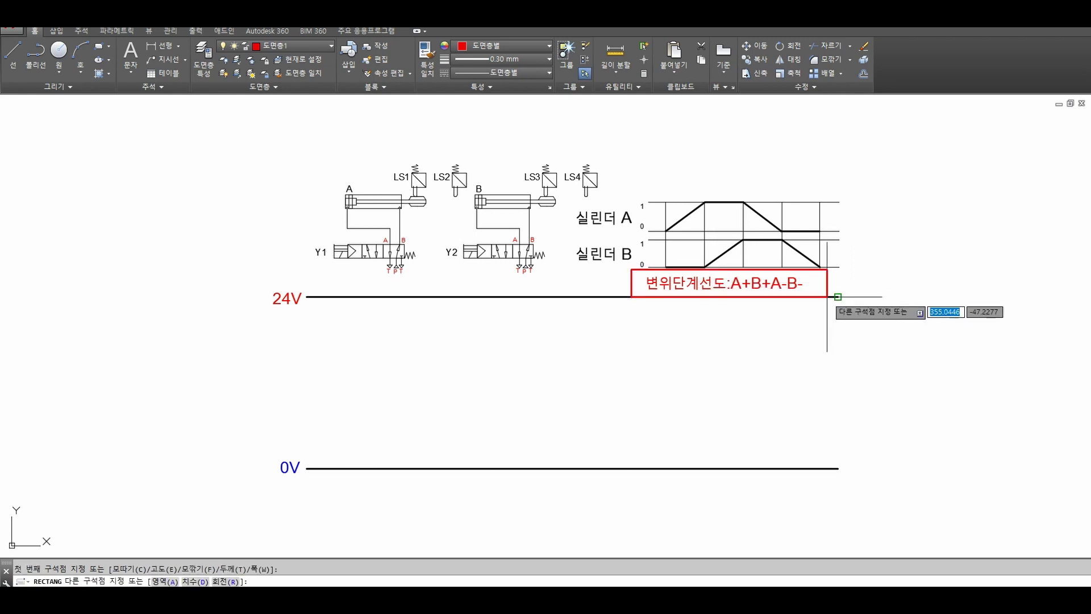
pyautogui.click(822, 305)
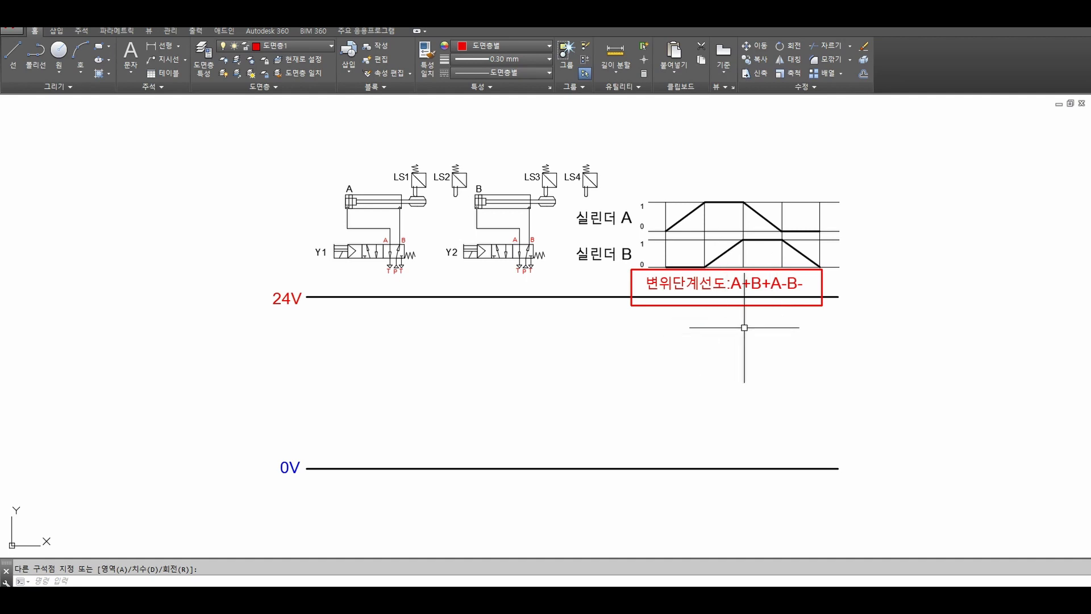
pyautogui.write('e')
pyautogui.press('Return')
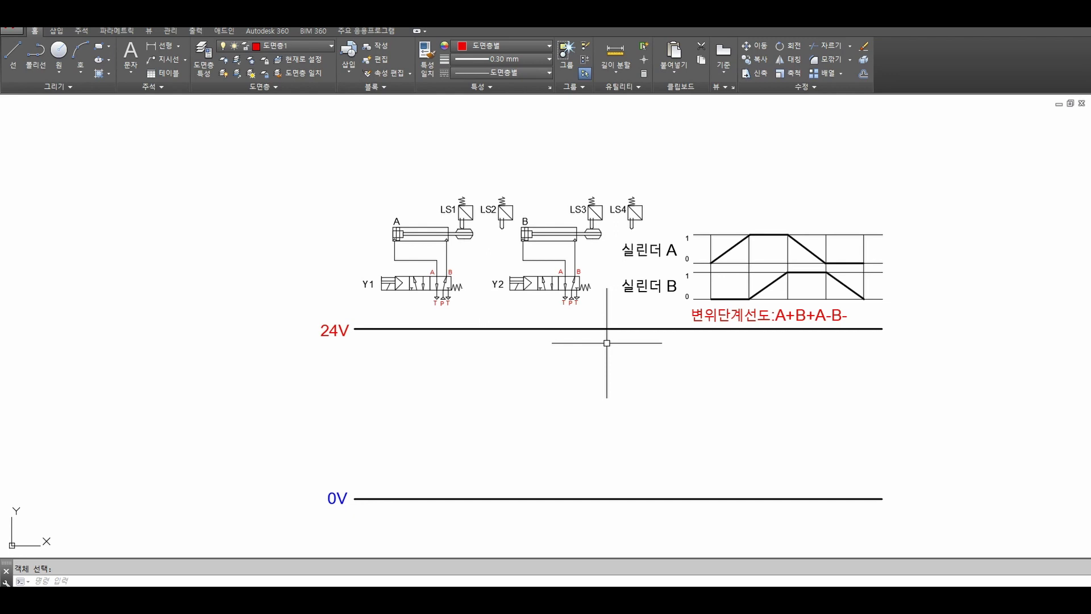
# Step: Draw a large red rectangle around the electrical circuit area spanning the 24V and 0V lines
pyautogui.moveTo(606, 342); pyautogui.dragTo(566, 326, button='middle')
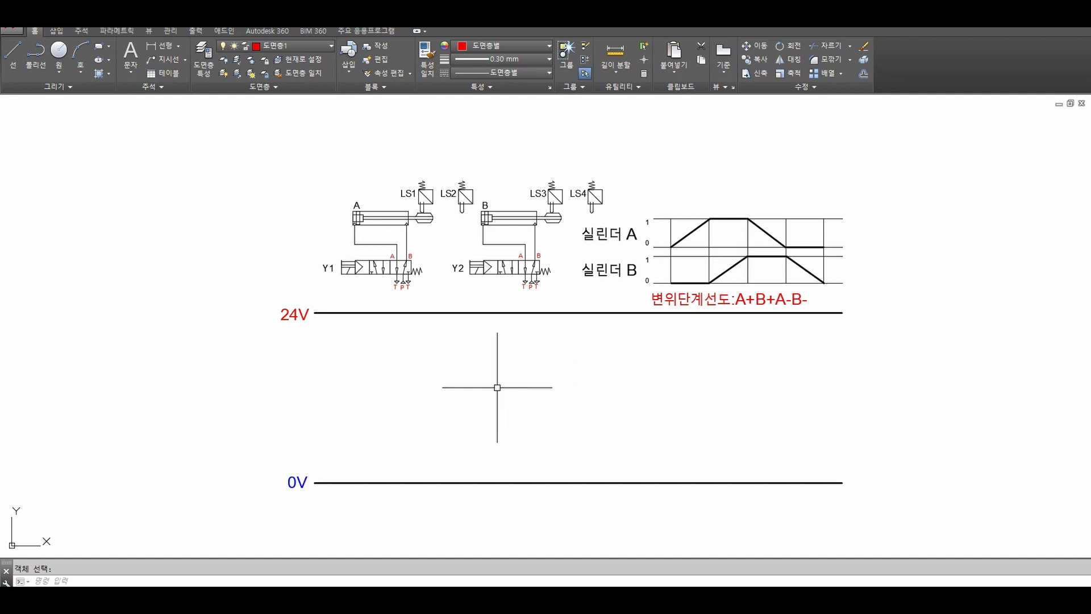
pyautogui.write('rec')
pyautogui.press('Return')
pyautogui.click(266, 291)
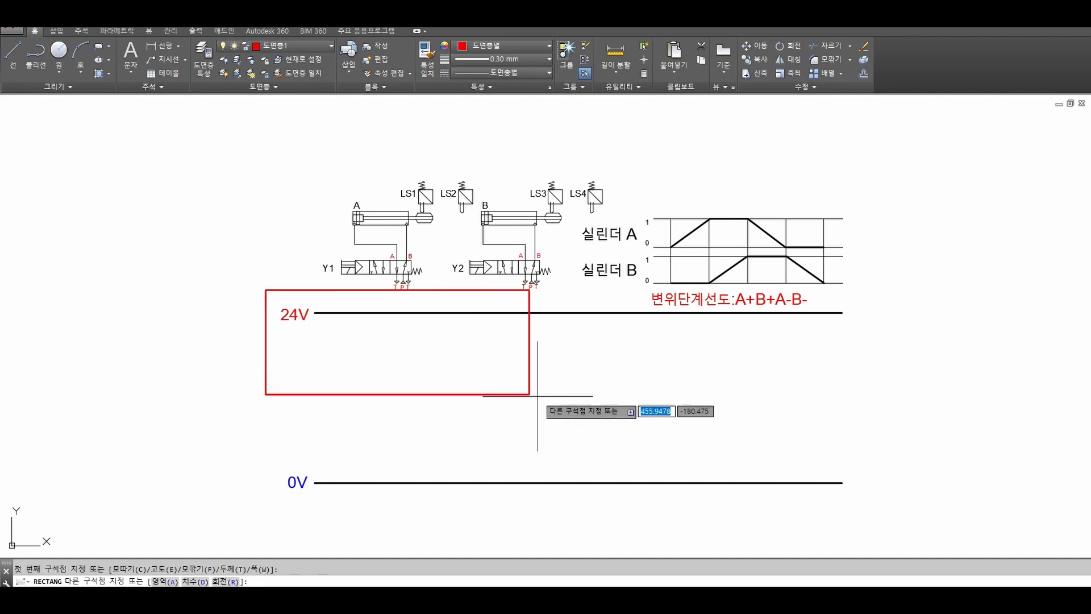
pyautogui.click(922, 515)
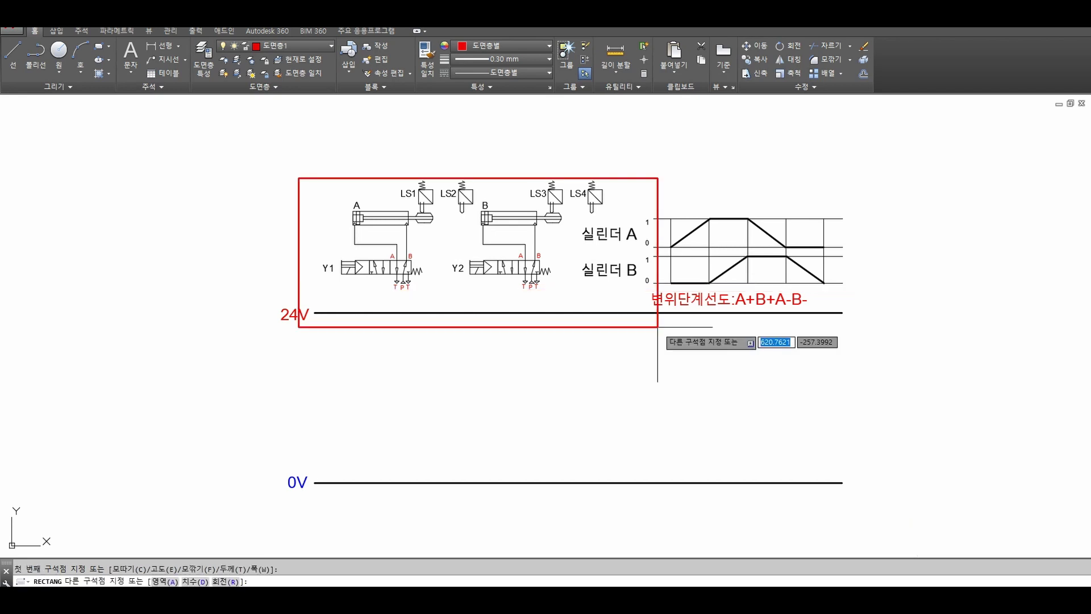
# Step: Draw a red rectangle around the pneumatic diagram with both cylinders, valves and limit switches, and erase it
pyautogui.press('Escape')
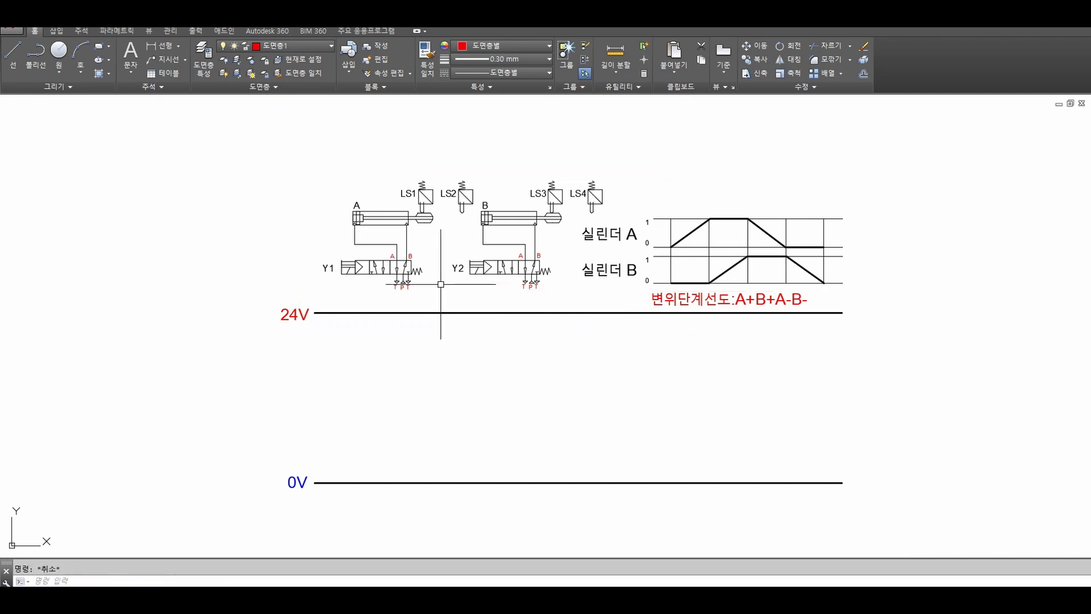
pyautogui.press('space')
pyautogui.click(297, 174)
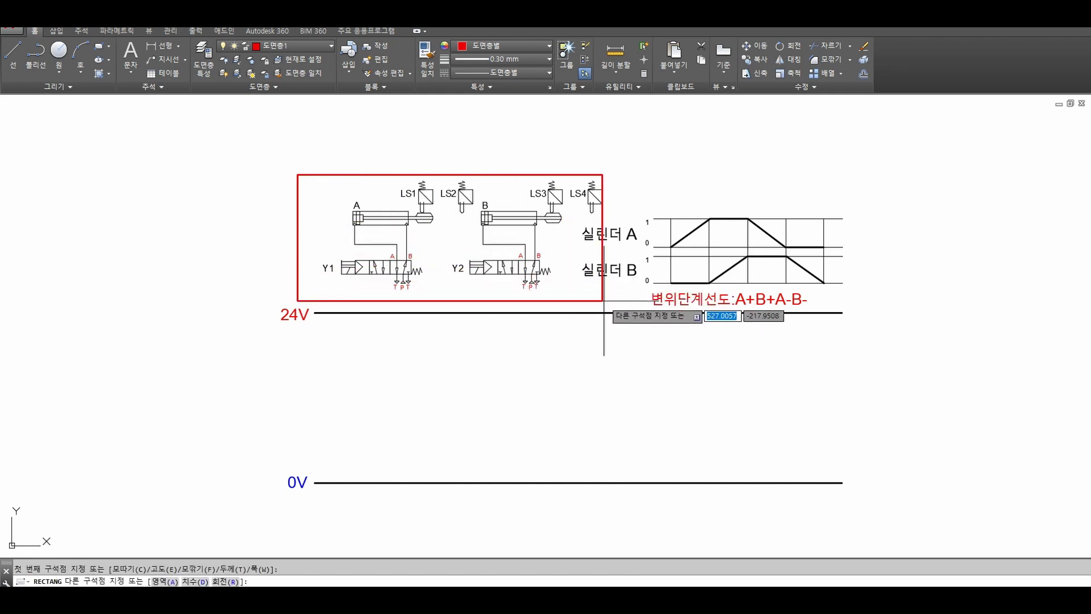
pyautogui.click(608, 300)
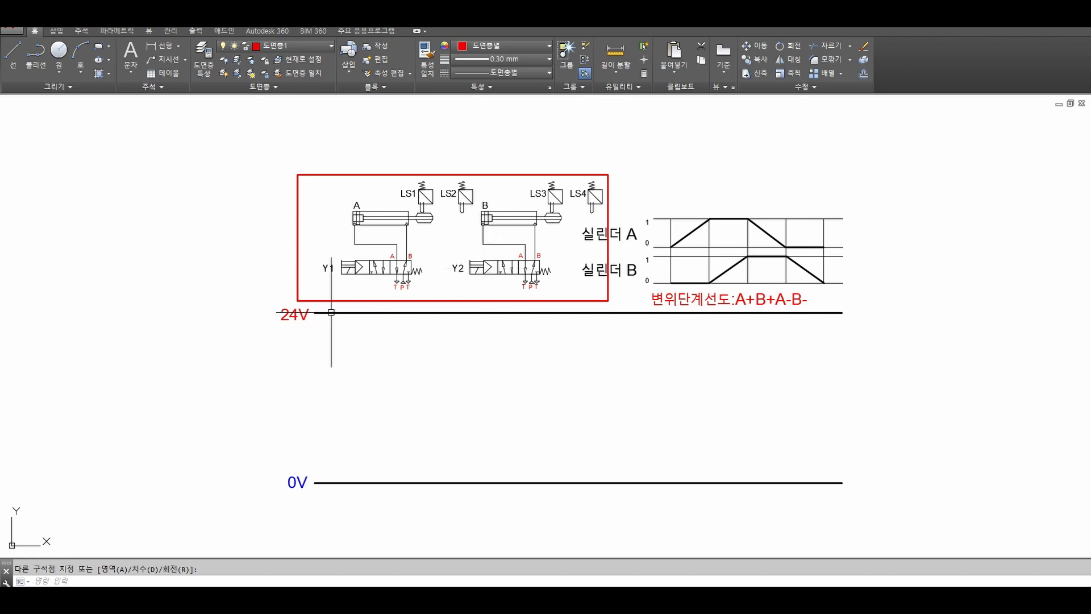
pyautogui.write('e')
pyautogui.press('space')
pyautogui.click(609, 281)
pyautogui.press('space')
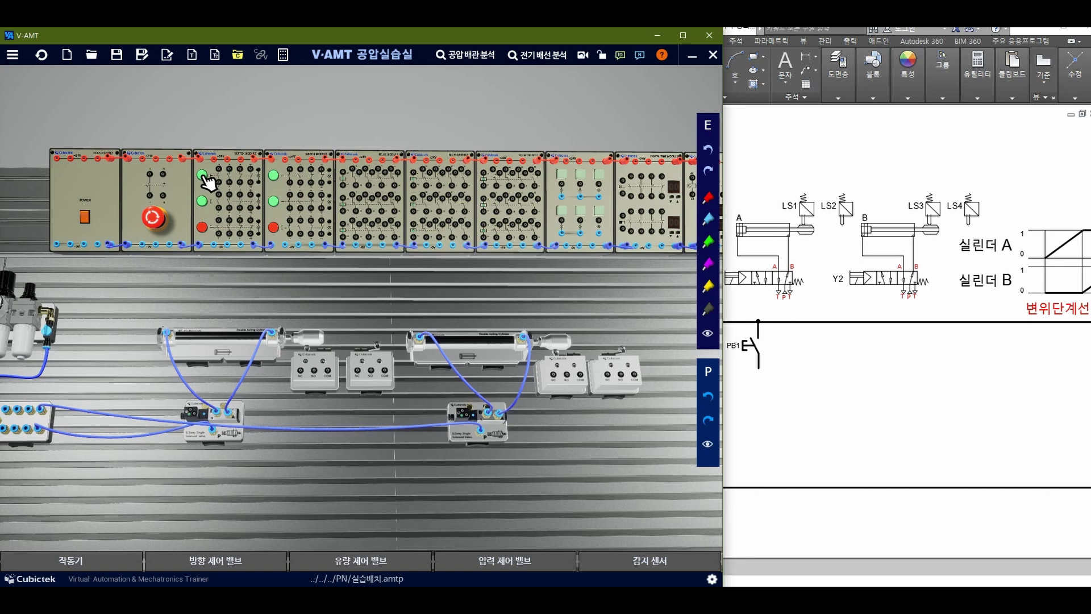
# Step: Switch to the AutoCAD drawing and draw a narrow red rectangle directly below push button PB1
pyautogui.click(733, 413)
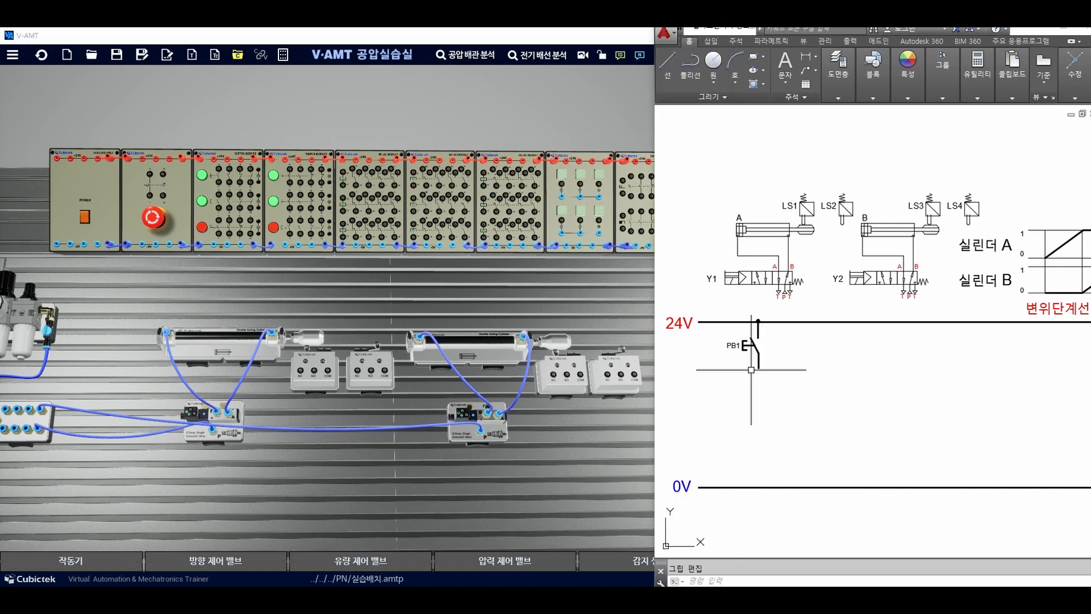
pyautogui.write('rec')
pyautogui.press('Return')
pyautogui.click(749, 363)
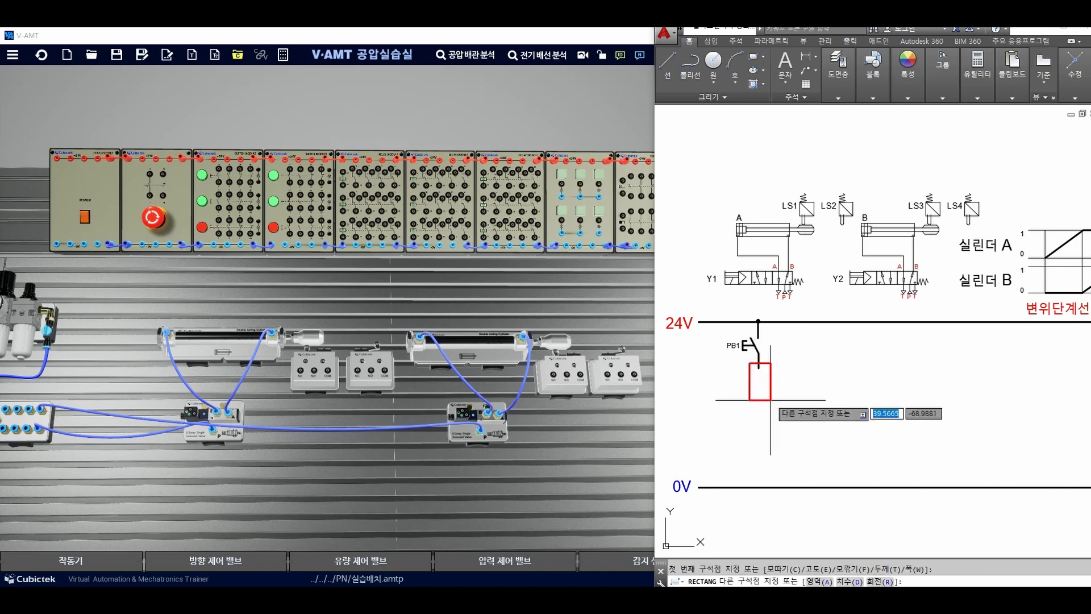
pyautogui.click(768, 405)
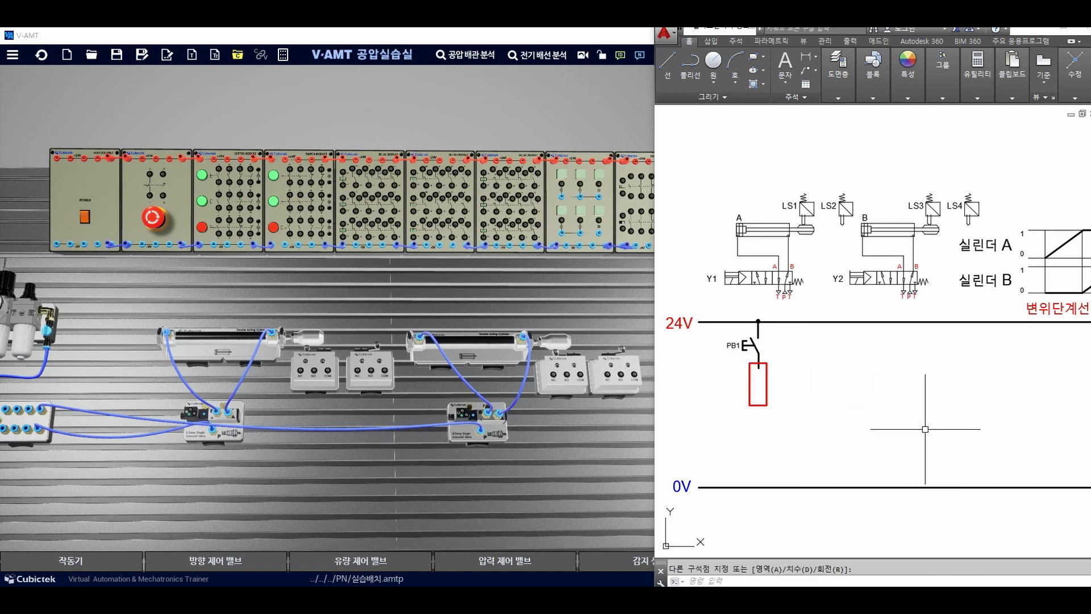
# Step: Draw a red rectangle around the final B- in the displacement-step label A+B+A-B-
pyautogui.scroll(-2, 816, 364)
pyautogui.moveTo(816, 364)
pyautogui.mouseDown(button='middle')
pyautogui.moveTo(850, 373)
pyautogui.moveTo(793, 375)
pyautogui.mouseUp(button='middle')
pyautogui.scroll(4, 979, 334)
pyautogui.write('rec')
pyautogui.scroll(-2, 960, 341)
pyautogui.press('Return')
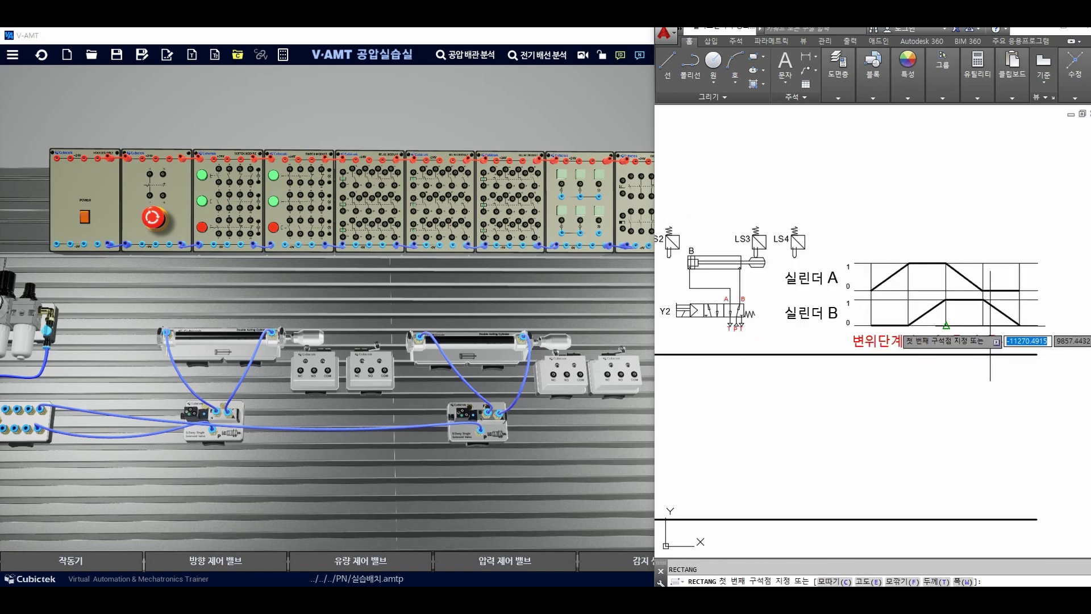
pyautogui.moveTo(980, 328); pyautogui.dragTo(1004, 363, button='middle')
pyautogui.click(1004, 365)
pyautogui.click(1035, 398)
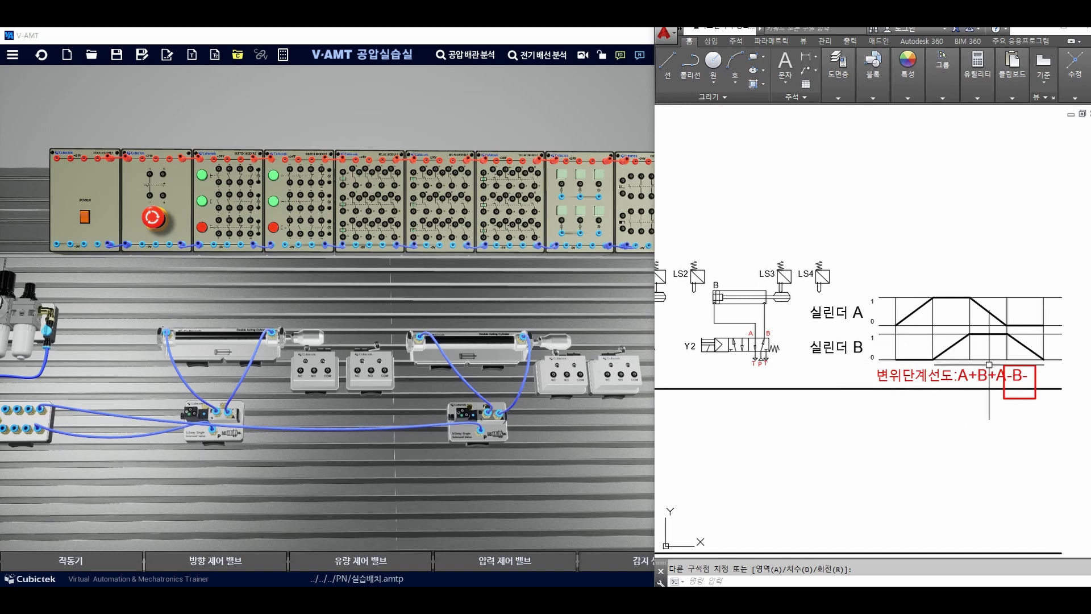
# Step: Draw a red rectangle around limit switch LS3 and the rod end of cylinder B
pyautogui.moveTo(666, 446); pyautogui.dragTo(770, 414, button='middle')
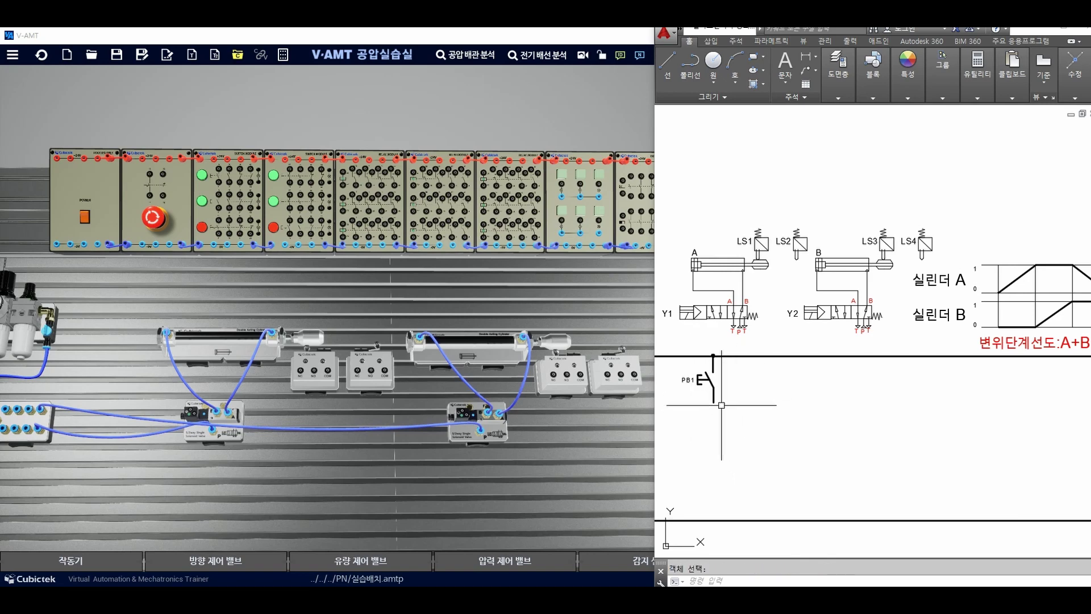
pyautogui.press('Escape')
pyautogui.scroll(-2, 905, 382)
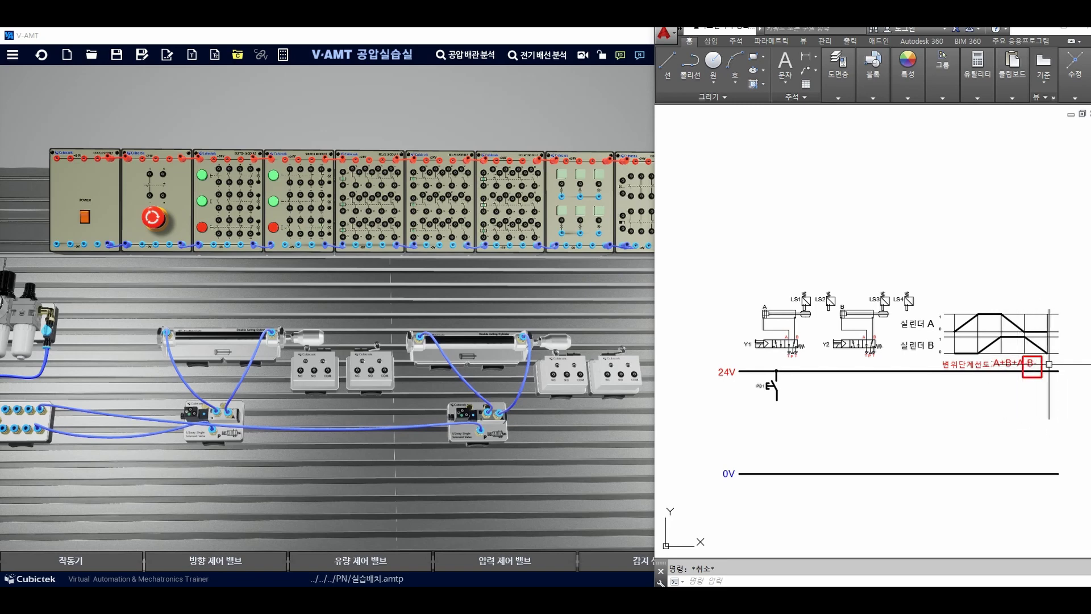
pyautogui.write('rec')
pyautogui.press('Return')
pyautogui.click(857, 284)
pyautogui.click(892, 329)
pyautogui.scroll(4, 895, 316)
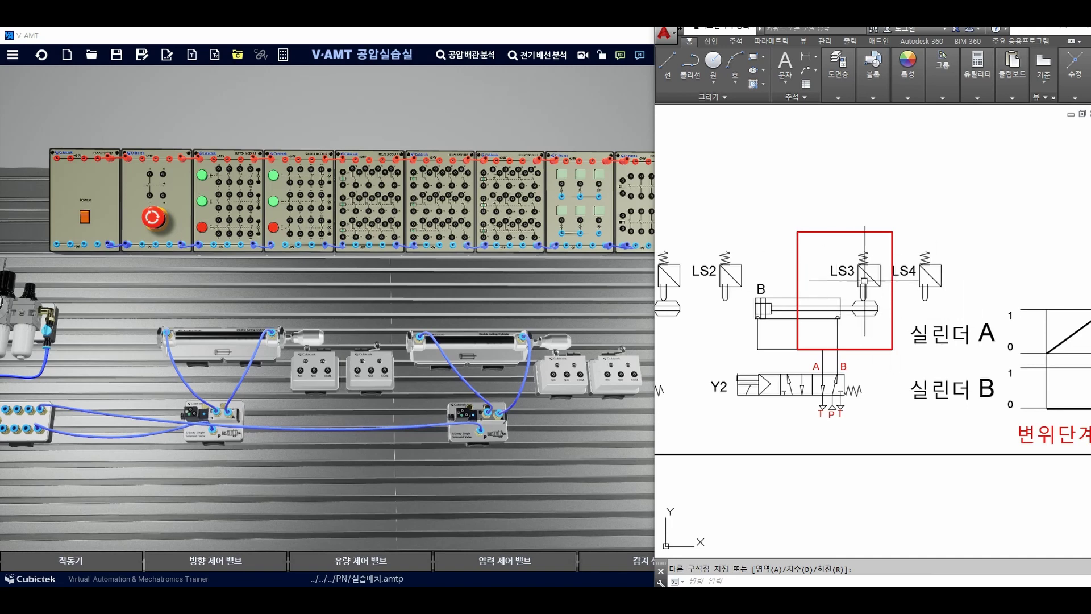
# Step: Switch to V-AMT and examine the two limit switches beside the second cylinder up close
pyautogui.click(577, 400)
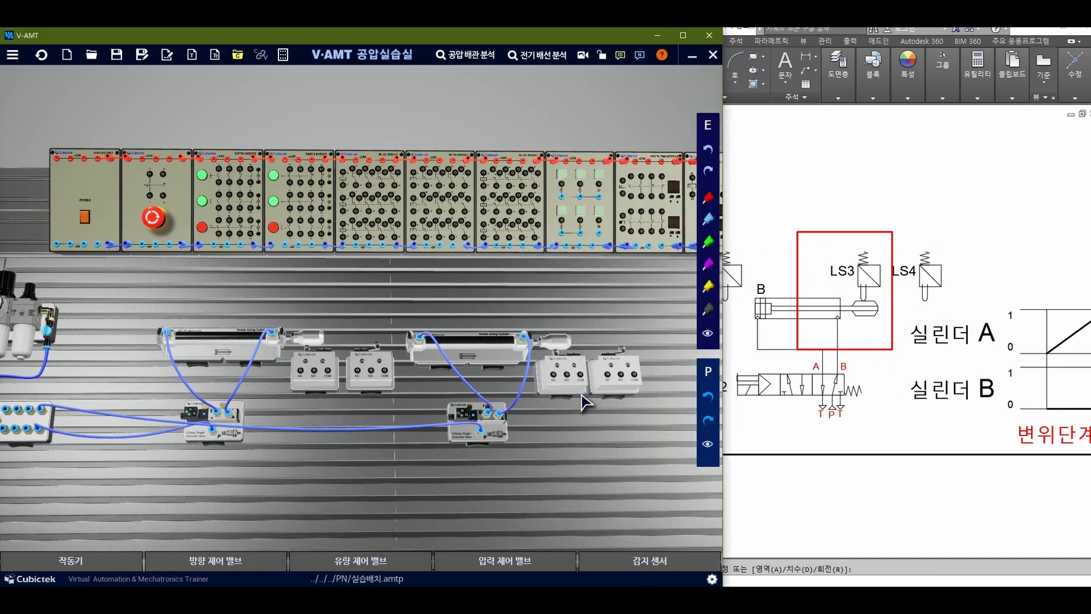
pyautogui.scroll(2, 554, 379)
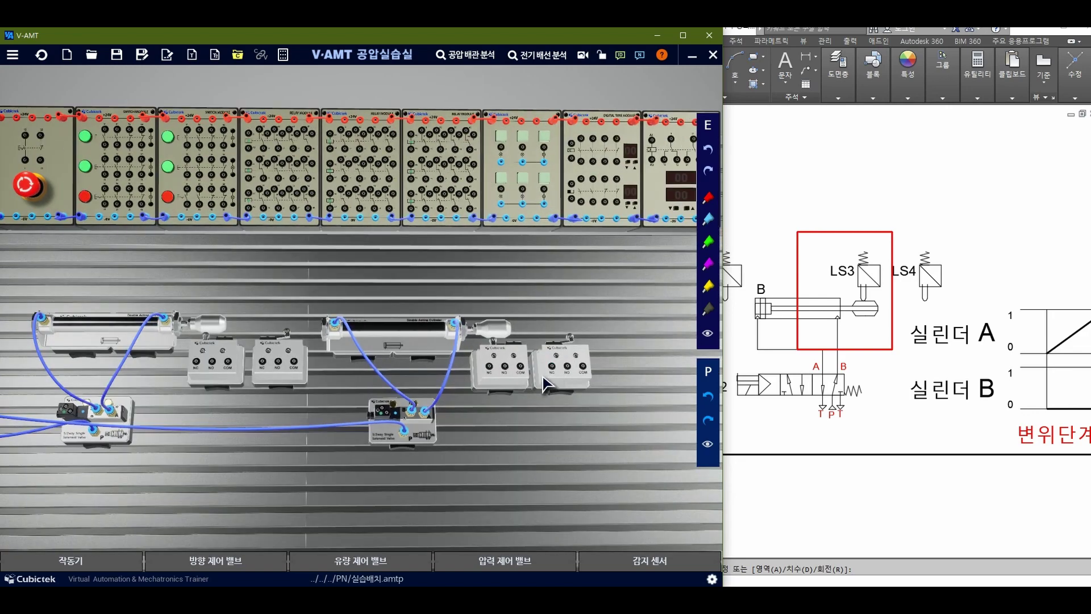
pyautogui.scroll(2, 474, 387)
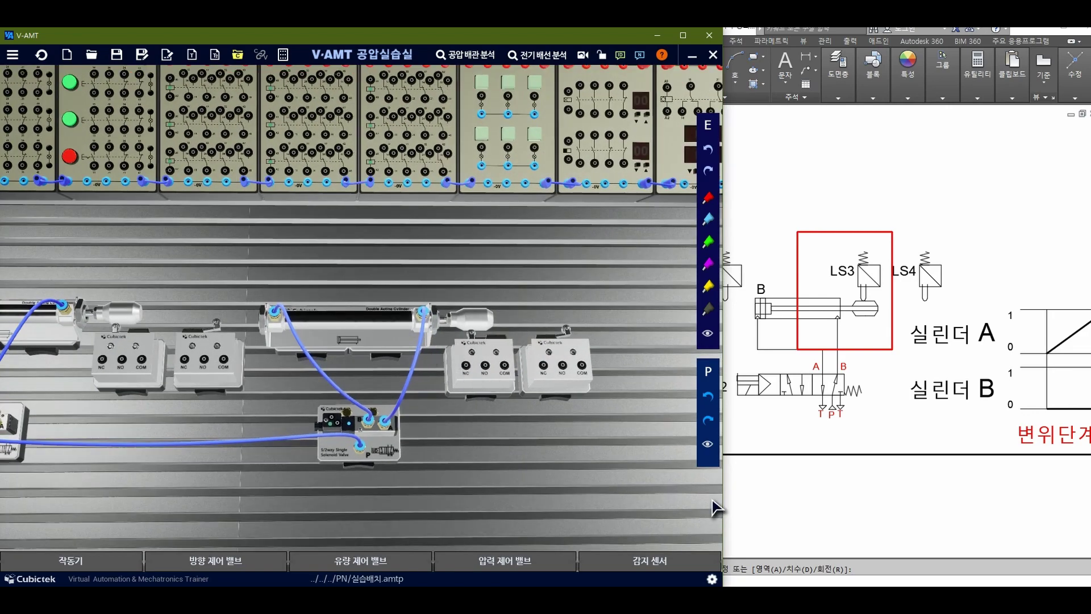
# Step: Switch to the AutoCAD drawing and draw a small red rectangle just above the 0V line, below contact LS3
pyautogui.click(903, 504)
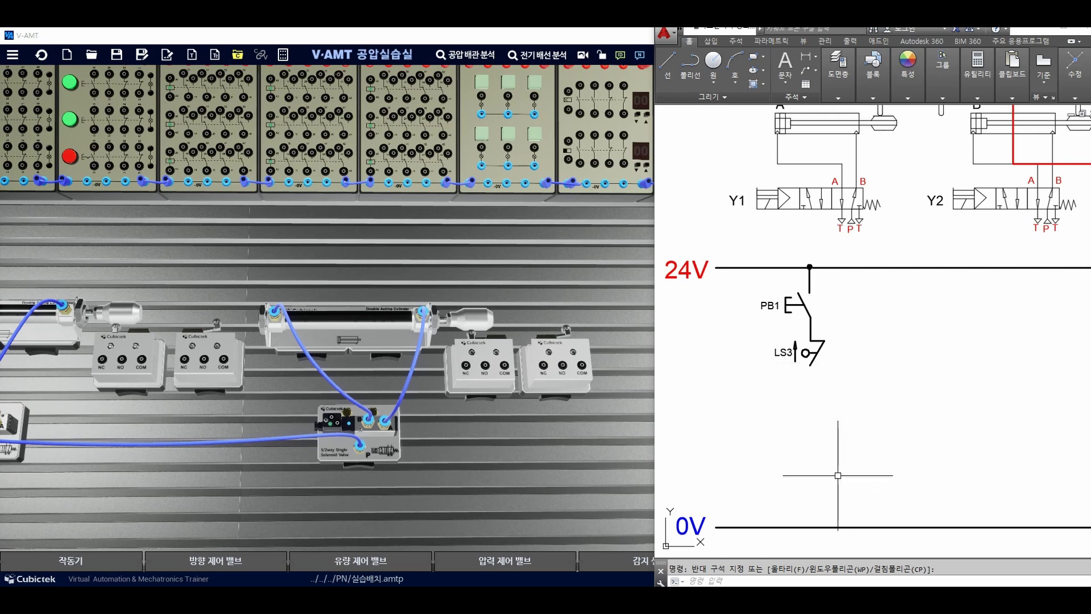
pyautogui.write('C')
pyautogui.press('Return')
pyautogui.click(786, 484)
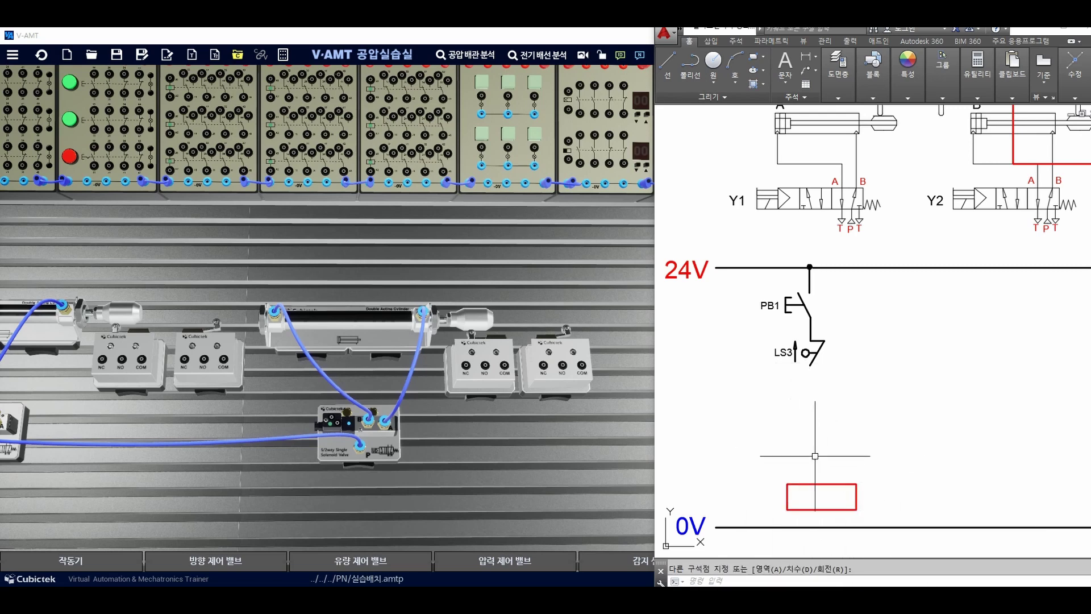
# Step: Draw a red rectangle around the first A+ in the displacement-step label A+B+A-B-
pyautogui.scroll(-2, 927, 350)
pyautogui.moveTo(926, 350); pyautogui.dragTo(703, 398, button='middle')
pyautogui.write('REC')
pyautogui.press('Return')
pyautogui.click(955, 322)
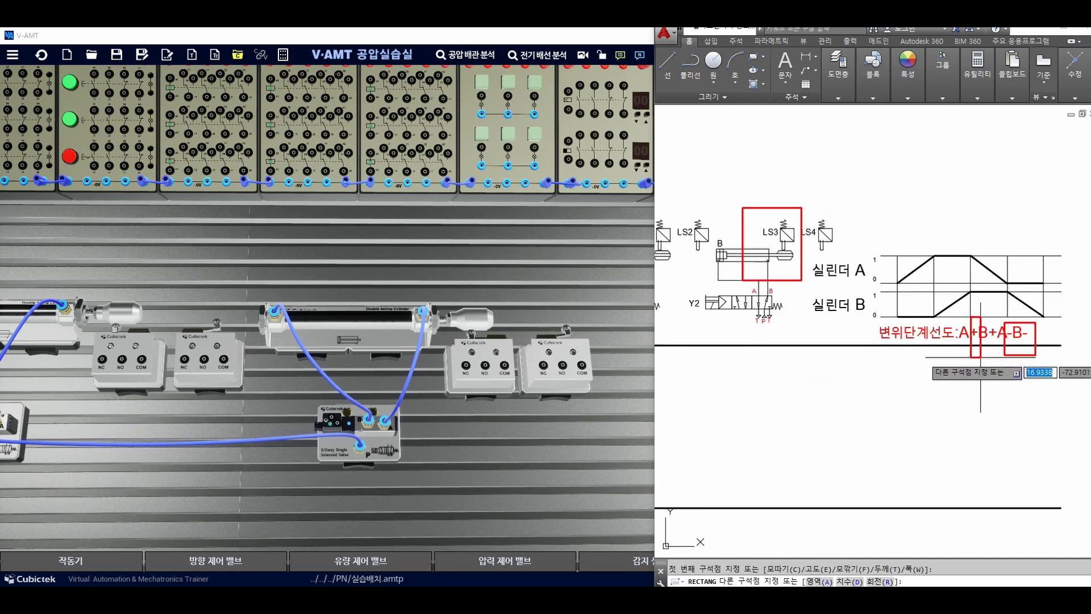
pyautogui.click(973, 362)
# Step: Erase the red rectangle above the 0V line below contact LS3
pyautogui.write('E')
pyautogui.press('Return')
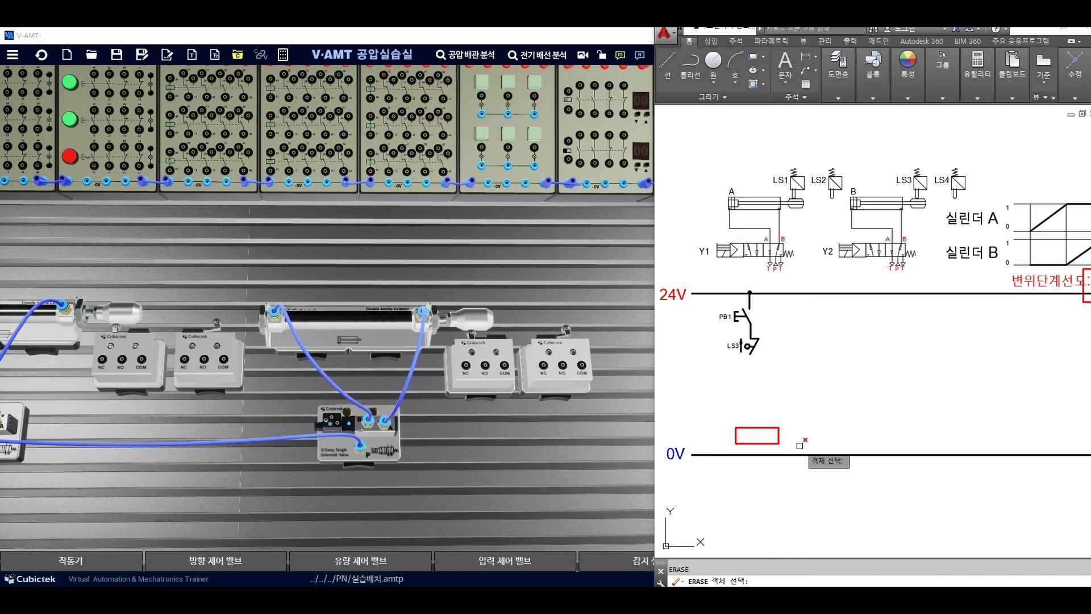
pyautogui.click(798, 445)
pyautogui.click(758, 434)
pyautogui.press('Return')
# Step: Draw a new red rectangle above the 0V line, on the rung below contact LS3
pyautogui.scroll(2, 738, 425)
pyautogui.write('REC')
pyautogui.press('Return')
pyautogui.click(783, 416)
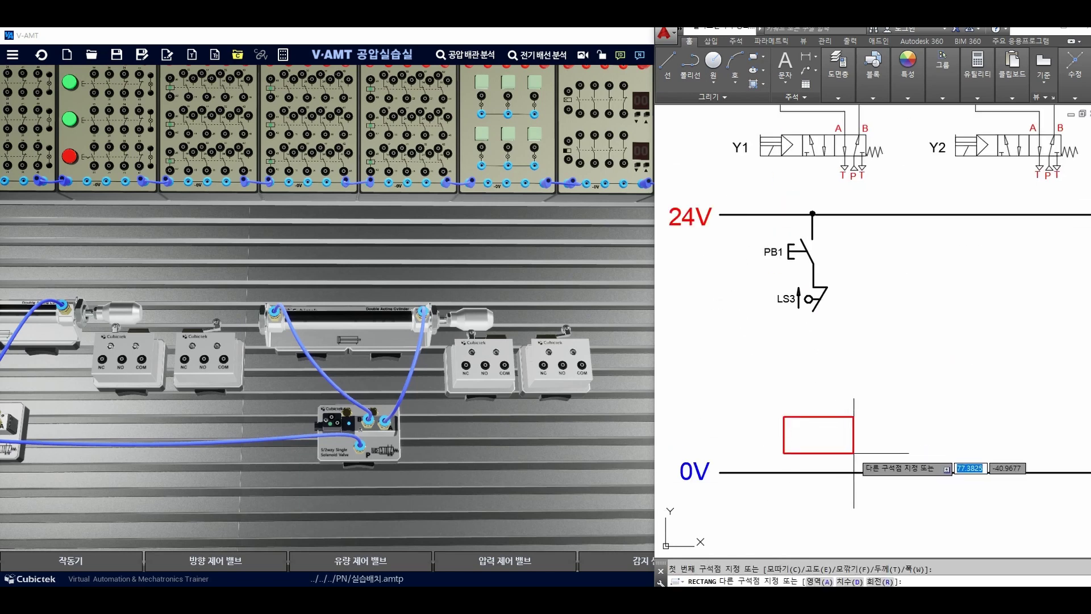
pyautogui.scroll(-2, 821, 409)
# Step: Erase the redrawn red rectangle between contact LS3 and the 0V line
pyautogui.write('E')
pyautogui.press('Return')
pyautogui.click(851, 420)
pyautogui.press('Return')
pyautogui.press('Escape')
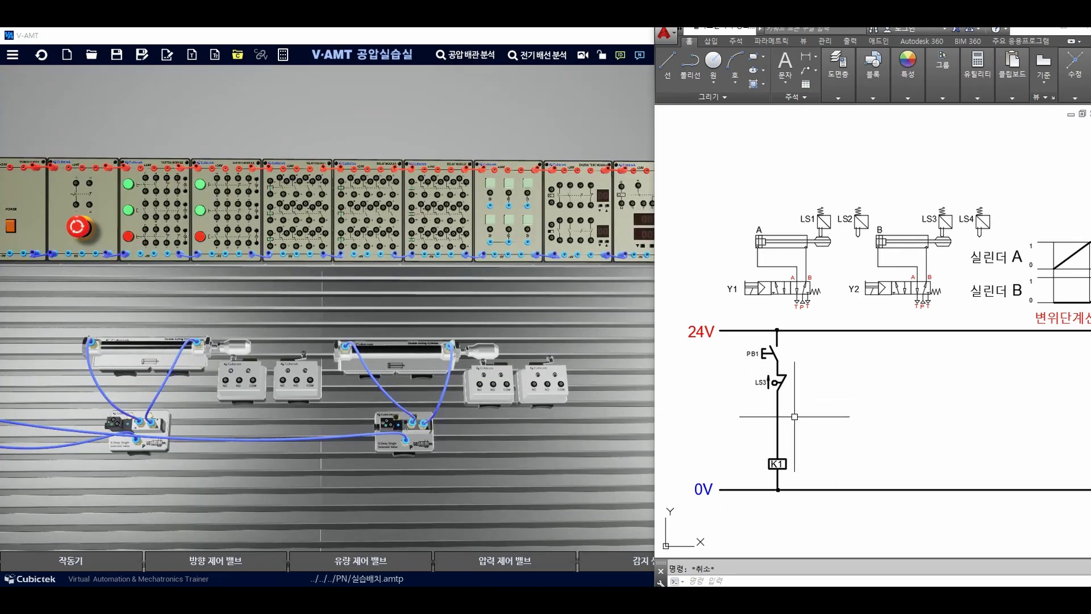
pyautogui.click(161, 454)
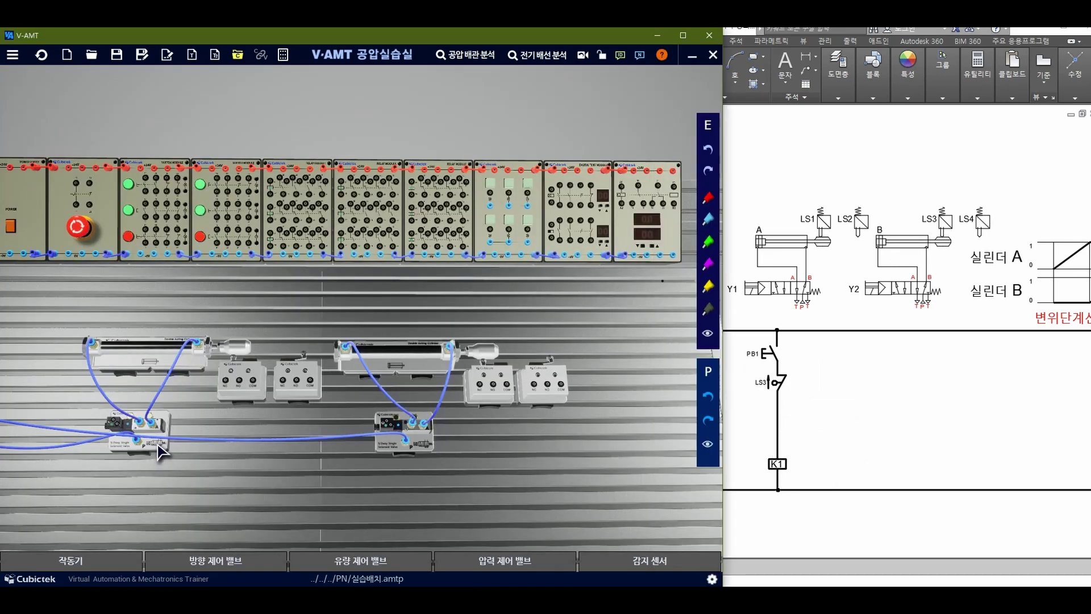
pyautogui.click(748, 448)
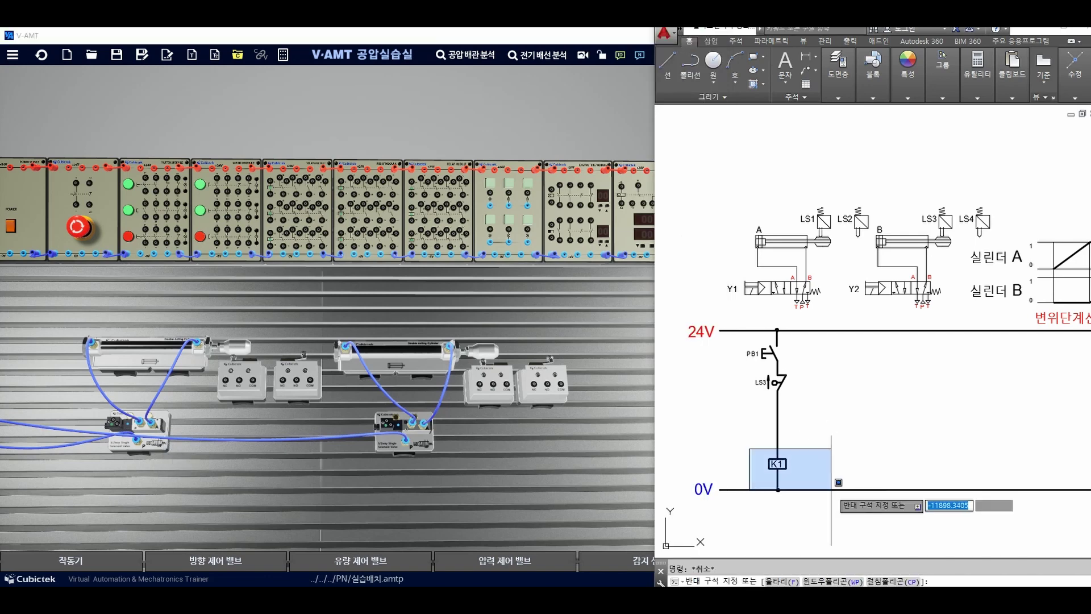
pyautogui.click(818, 479)
pyautogui.press('Escape')
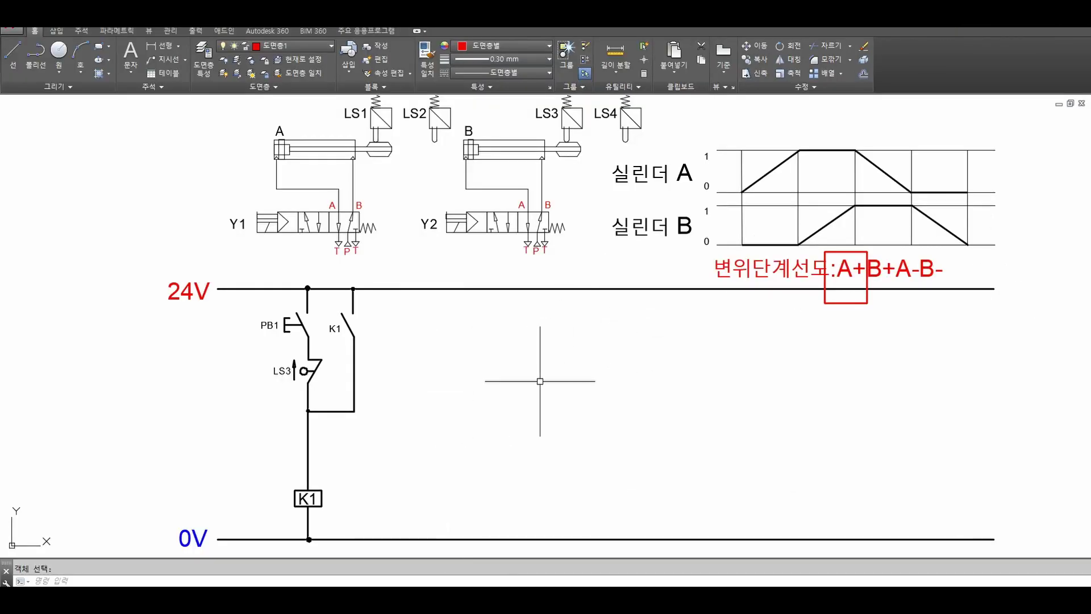
# Step: Draw a red line closing the PB1 contact and stretch its lower end down through LS3 to the K1 coil
pyautogui.write('l')
pyautogui.press('Return')
pyautogui.click(307, 288)
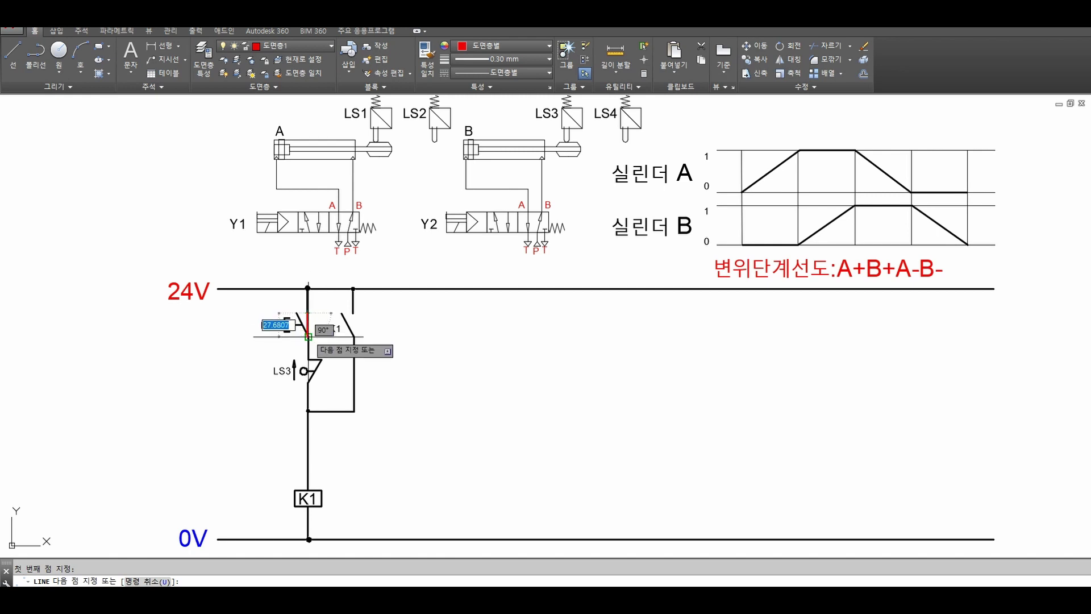
pyautogui.press('Escape')
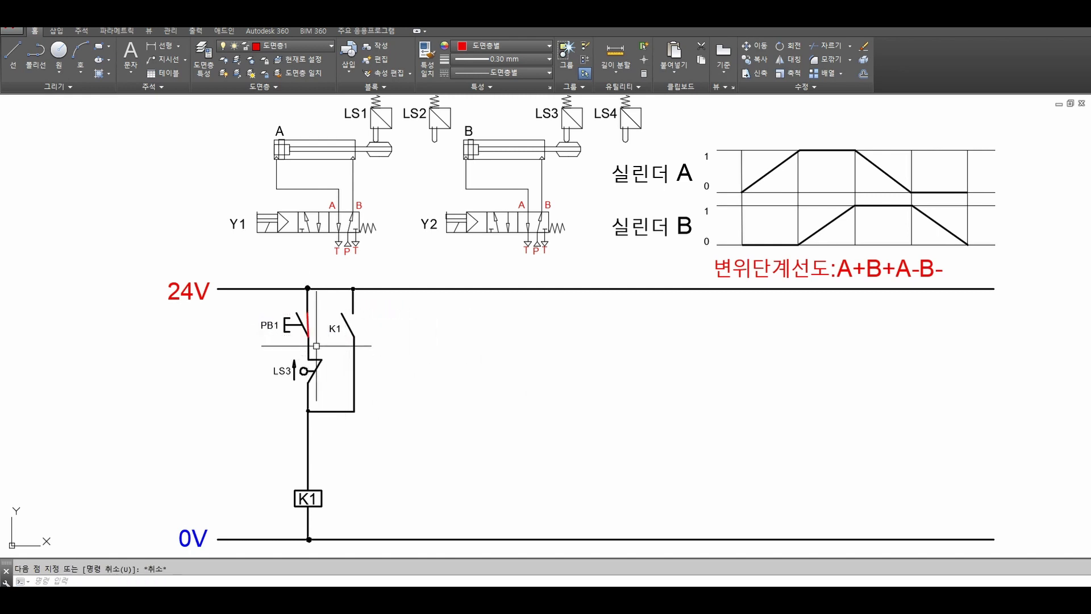
pyautogui.click(308, 334)
pyautogui.click(308, 336)
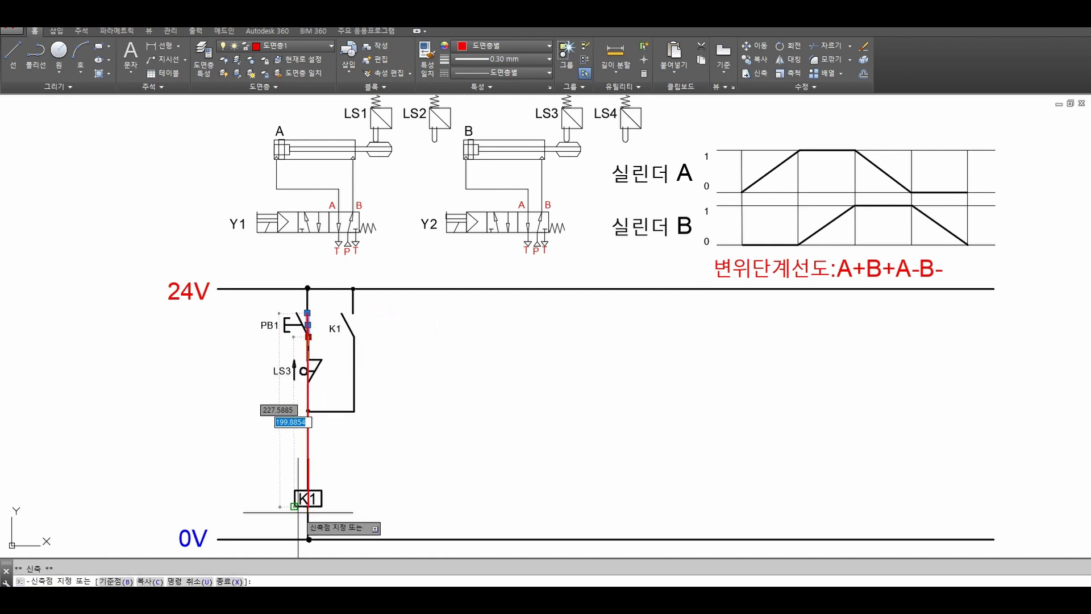
pyautogui.click(310, 491)
pyautogui.press('Escape')
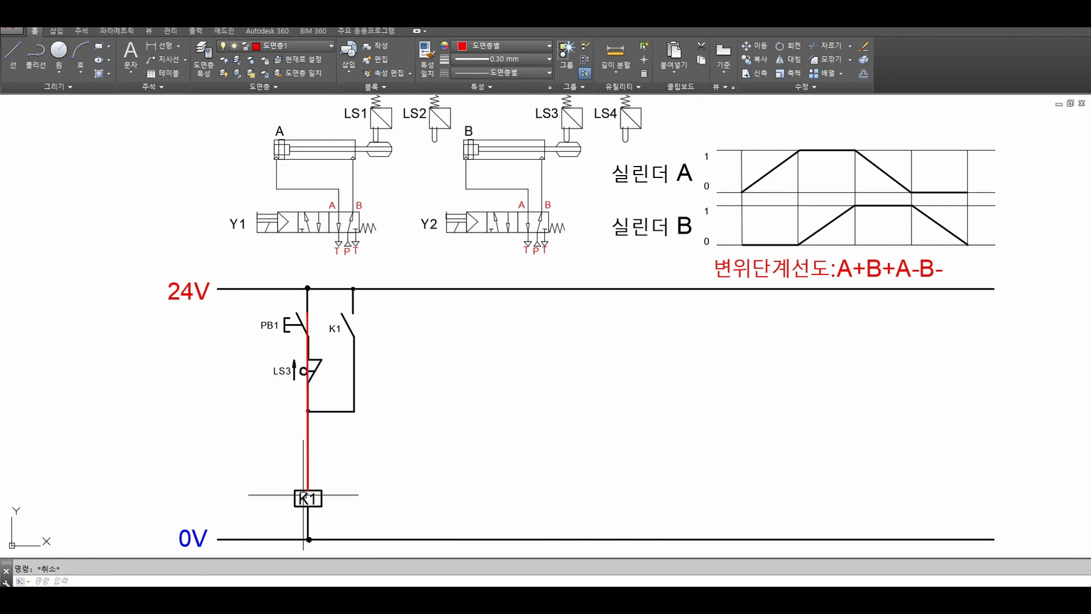
# Step: Outline the K1 relay coil above the 0V line with a red rectangle
pyautogui.write('rec')
pyautogui.press('Return')
pyautogui.click(294, 489)
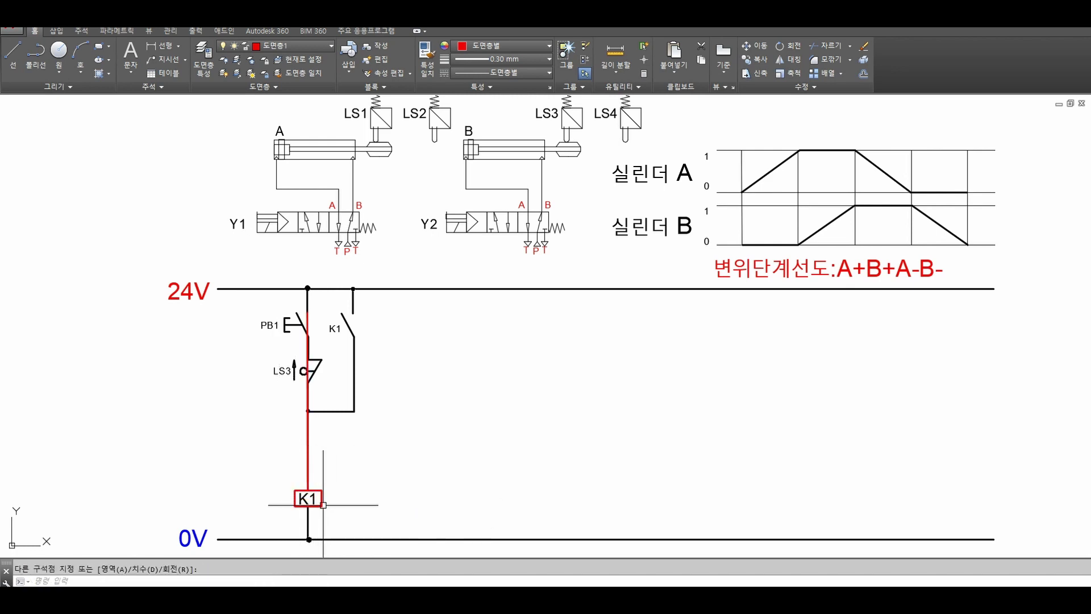
# Step: Draw a red vertical line closing the K1 self-holding contact beside PB1
pyautogui.write('l')
pyautogui.press('Return')
pyautogui.click(354, 289)
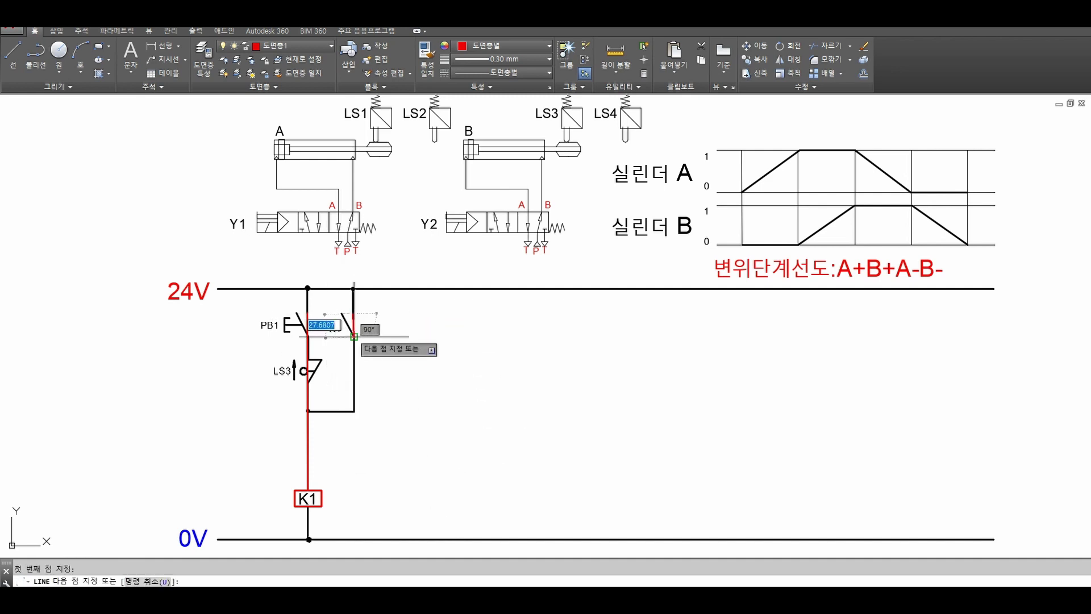
pyautogui.click(353, 337)
pyautogui.press('Escape')
# Step: Erase the red line running through PB1 and LS3 to the K1 coil
pyautogui.write('e')
pyautogui.press('Return')
pyautogui.click(308, 334)
pyautogui.press('Return')
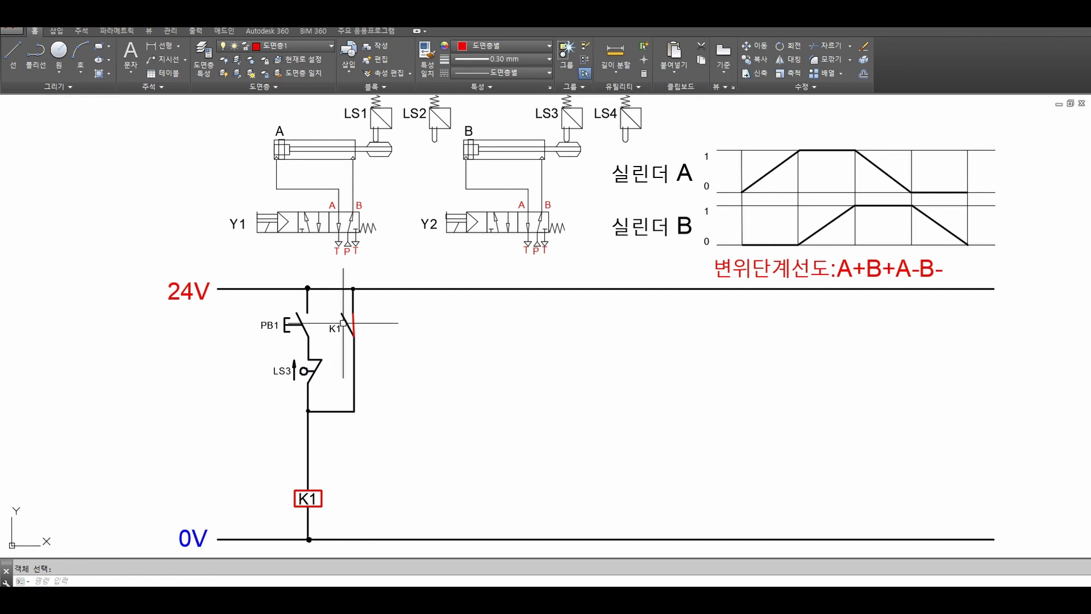
# Step: Trace the self-holding current path in red from the 24V node above PB1 through the K1 contact to the K1 coil
pyautogui.write('l')
pyautogui.press('Return')
pyautogui.click(307, 288)
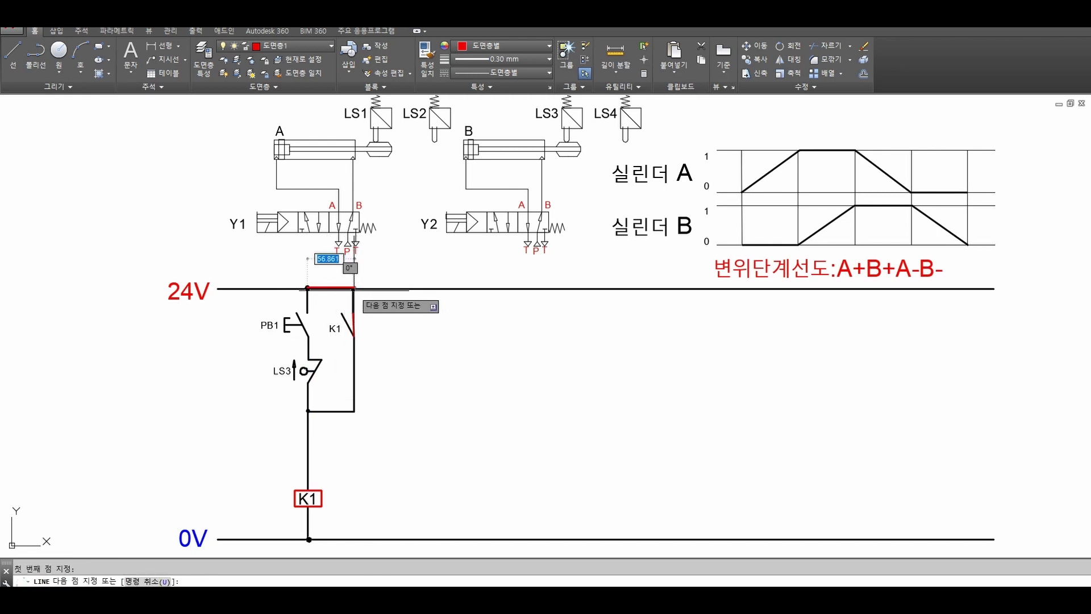
pyautogui.click(354, 289)
pyautogui.click(353, 410)
pyautogui.click(308, 411)
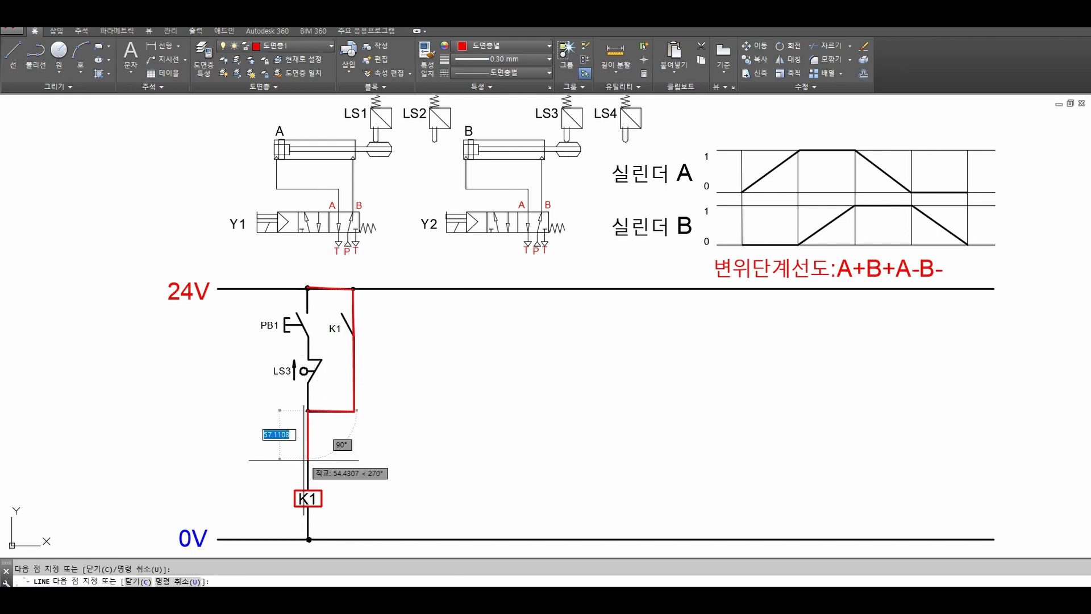
pyautogui.click(307, 490)
pyautogui.press('Escape')
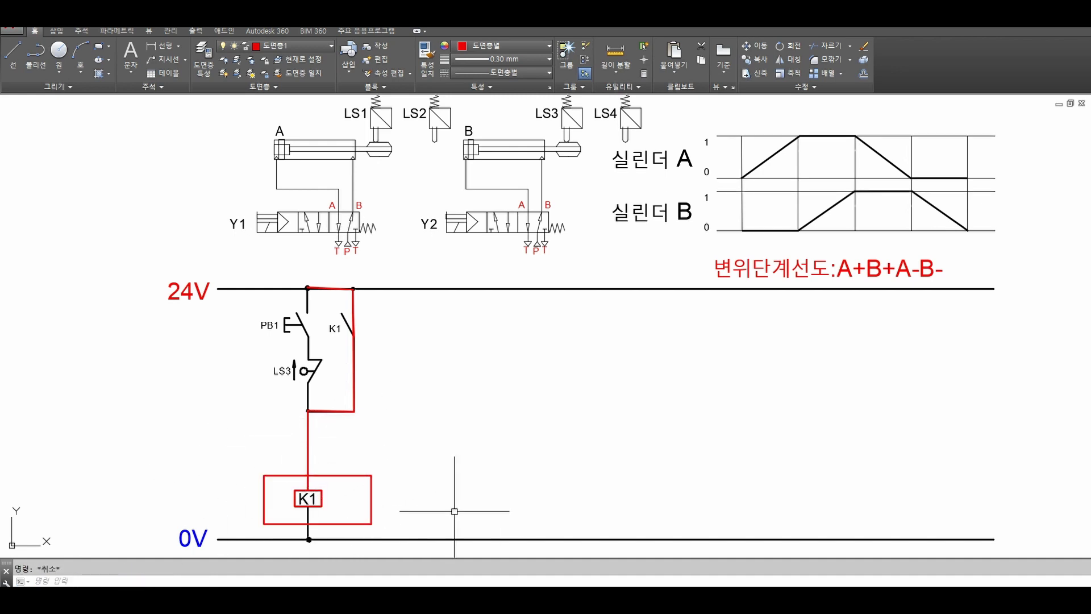
# Step: Draw a red rectangle around A+ in the displacement-step label below the cylinder diagrams
pyautogui.write('REC')
pyautogui.press('Return')
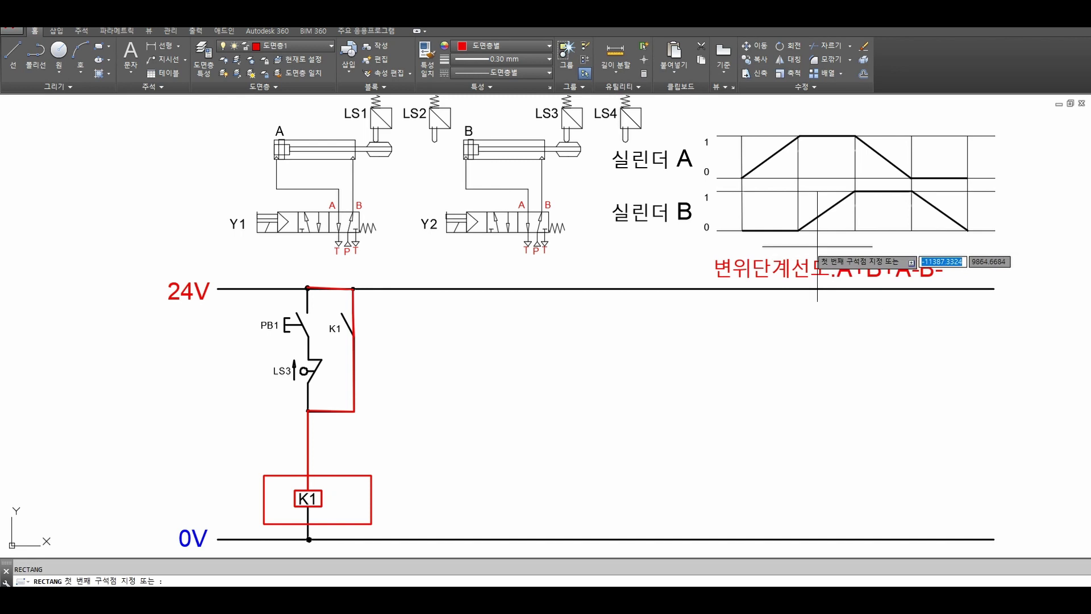
pyautogui.click(808, 245)
pyautogui.click(868, 310)
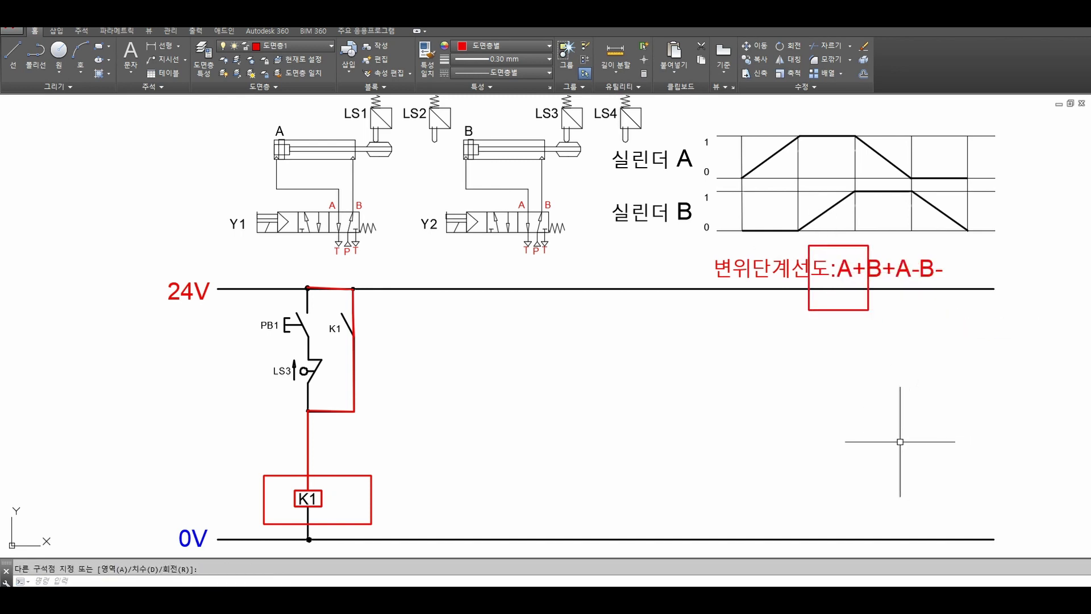
pyautogui.press('Escape')
# Step: Erase the red rectangle around A+ in the displacement-step label
pyautogui.write('E')
pyautogui.press('Return')
pyautogui.click(879, 306)
pyautogui.click(824, 307)
pyautogui.press('Return')
# Step: Draw a tall narrow red rectangle spanning the 24V and 0V lines beneath the displacement-step label
pyautogui.write('REC')
pyautogui.press('Return')
pyautogui.click(768, 277)
pyautogui.click(803, 551)
# Step: Draw a red rectangle around solenoid Y1 on cylinder A's valve
pyautogui.press('Return')
pyautogui.click(222, 201)
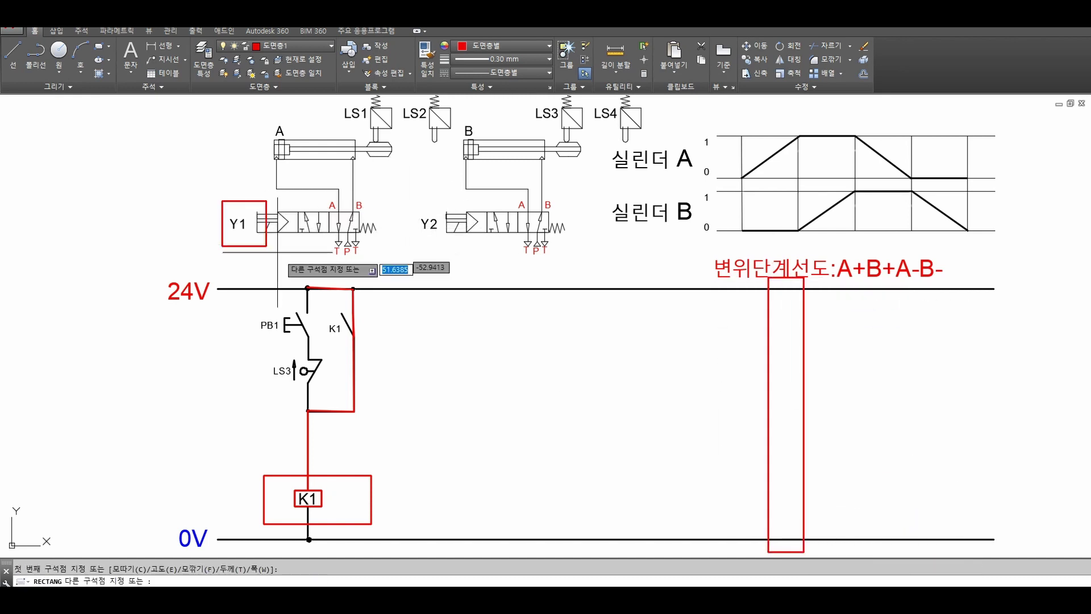
pyautogui.click(288, 259)
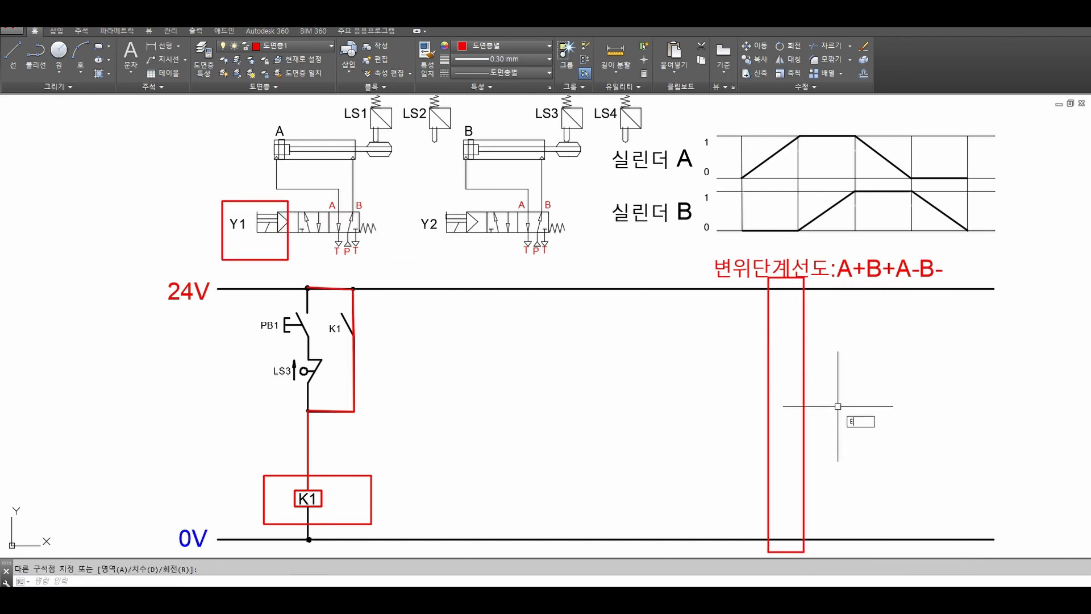
# Step: Erase the red rectangles at Y1 and between the supply lines, plus all red highlights on the K1 coil and self-holding path
pyautogui.write('E')
pyautogui.press('Return')
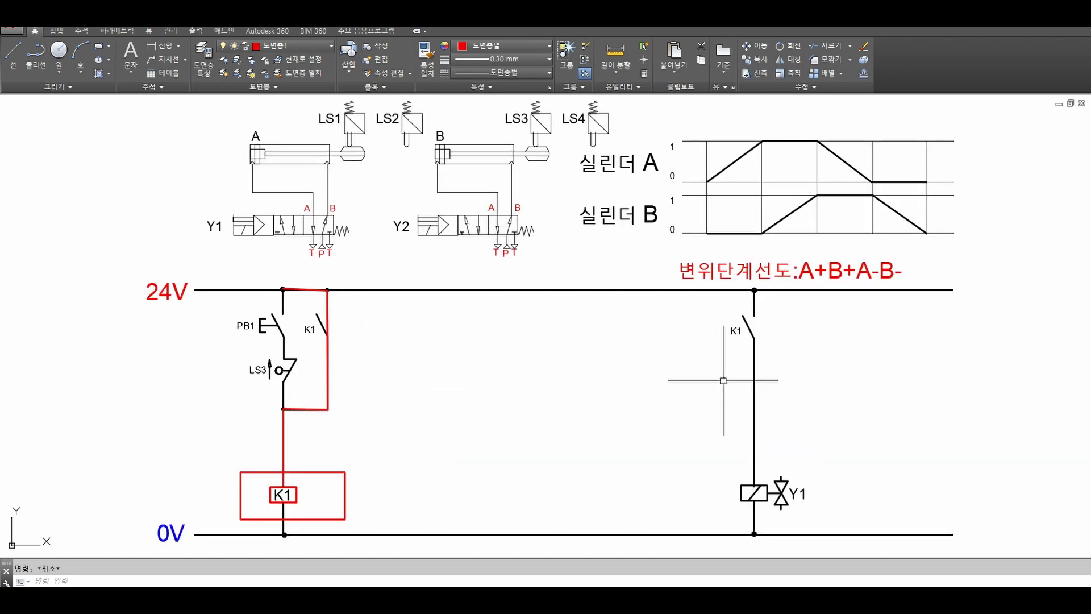
pyautogui.write('e')
pyautogui.press('Return')
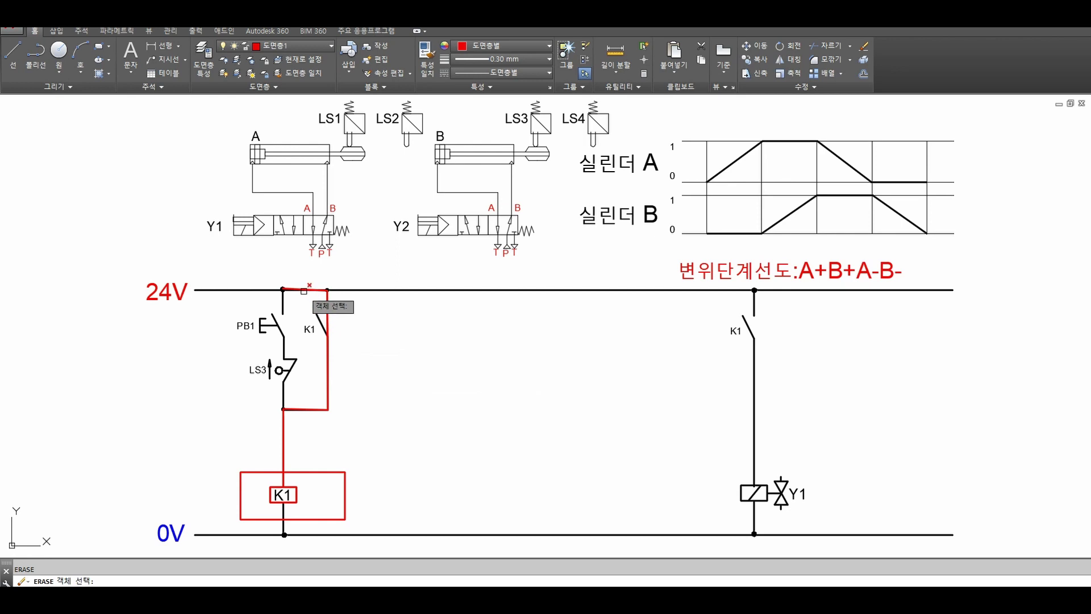
pyautogui.press('Return')
# Step: Draw a short red vertical line closing the PB1 contact
pyautogui.write('l')
pyautogui.press('Return')
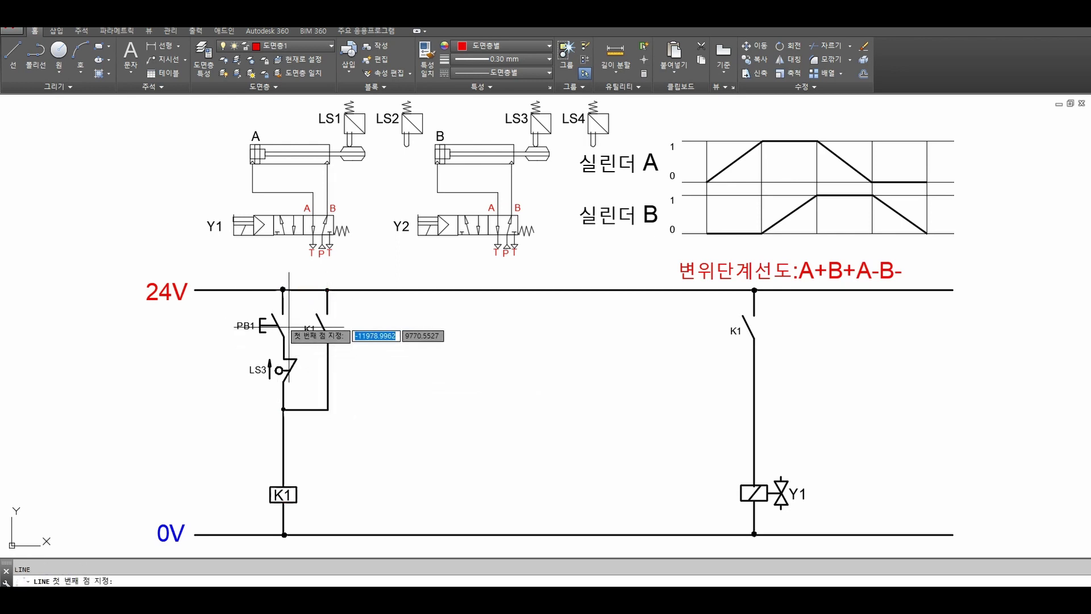
pyautogui.click(283, 313)
pyautogui.click(283, 336)
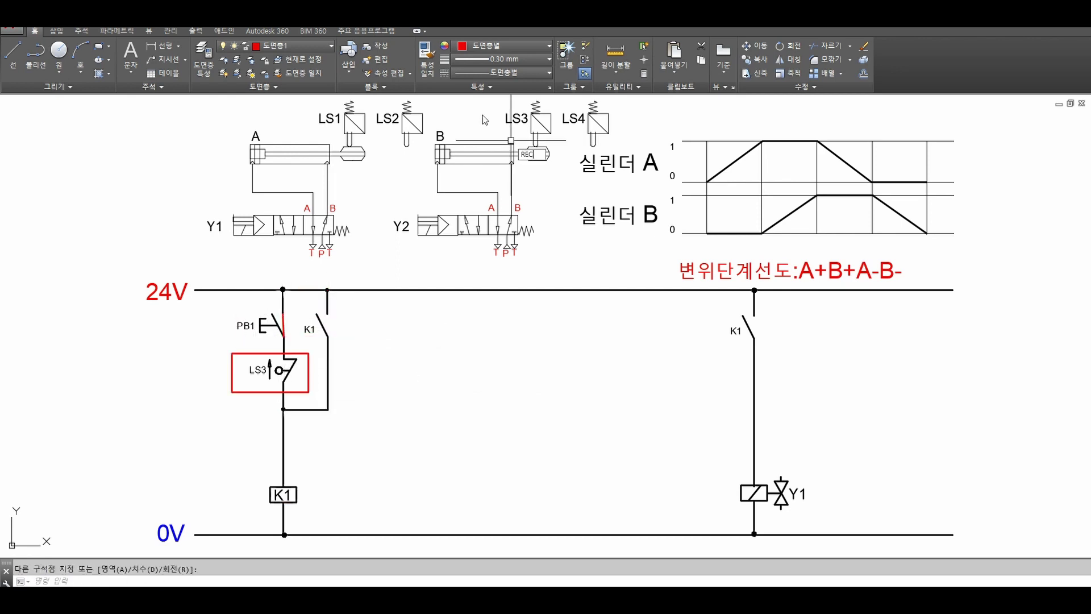
# Step: Draw a red rectangle around limit switch LS3 and cylinder B's rod end
pyautogui.press('Return')
pyautogui.click(489, 104)
pyautogui.click(570, 180)
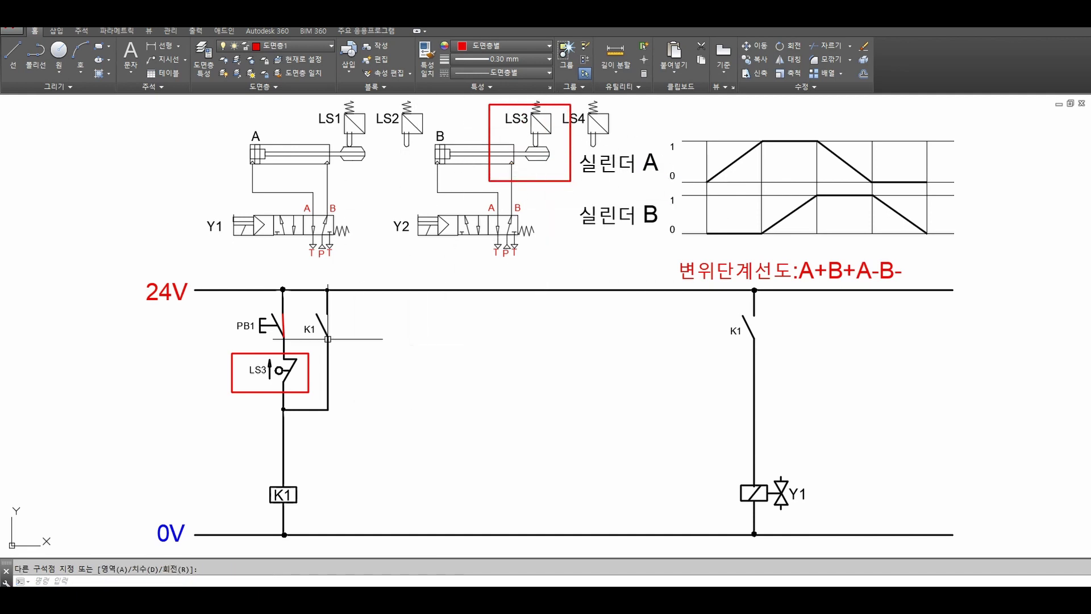
# Step: Erase the red rectangle around the LS3 contact in the K1 rung
pyautogui.write('e')
pyautogui.press('Return')
pyautogui.click(265, 392)
pyautogui.press('Return')
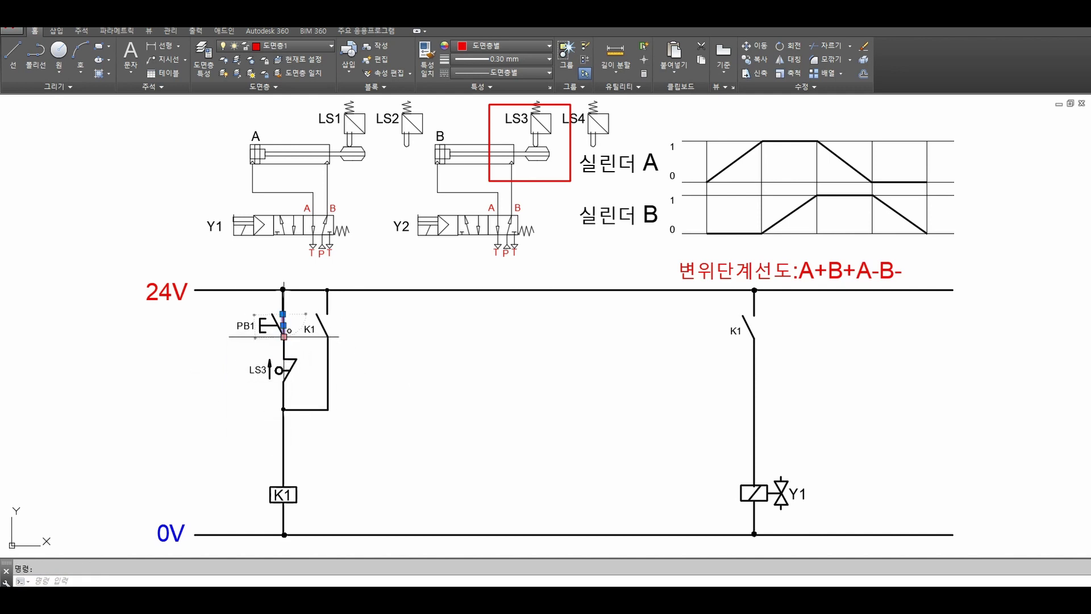
# Step: Stretch the red PB1 line down to the K1 coil and outline the coil with a red rectangle
pyautogui.click(283, 332)
pyautogui.click(283, 486)
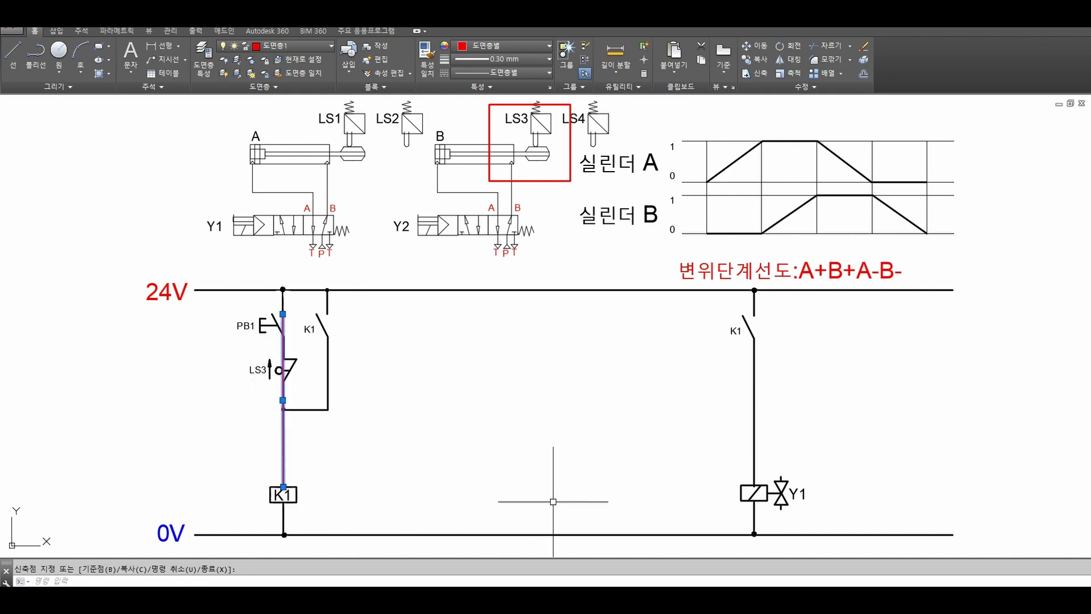
pyautogui.write('rec')
pyautogui.press('Return')
pyautogui.click(270, 486)
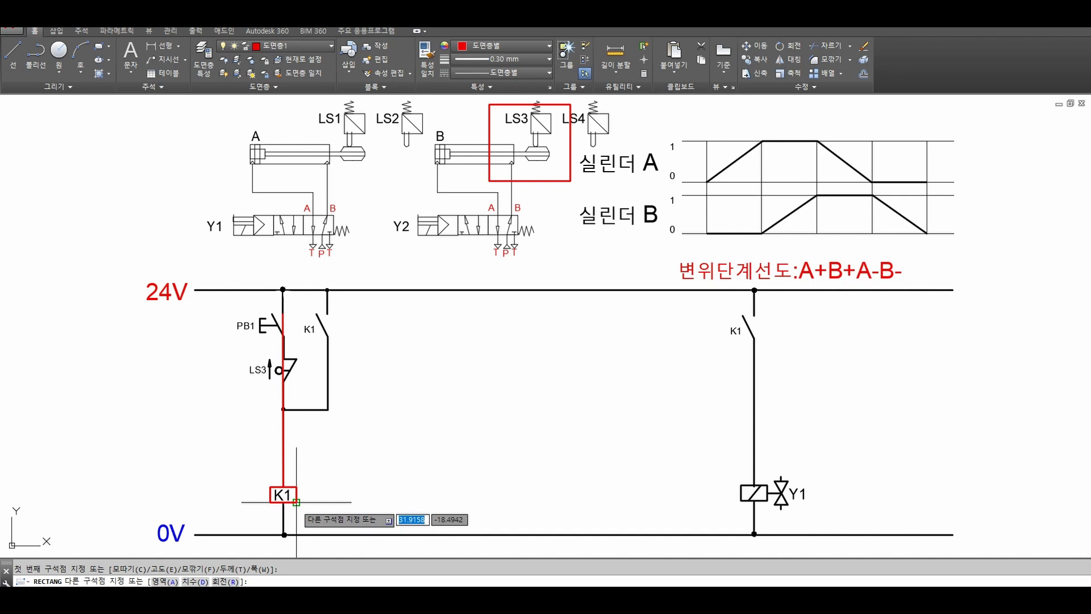
pyautogui.click(296, 502)
# Step: Draw short red lines closing the K1 contacts in the self-holding branch and in the Y1 rung
pyautogui.write('l')
pyautogui.press('Return')
pyautogui.click(327, 314)
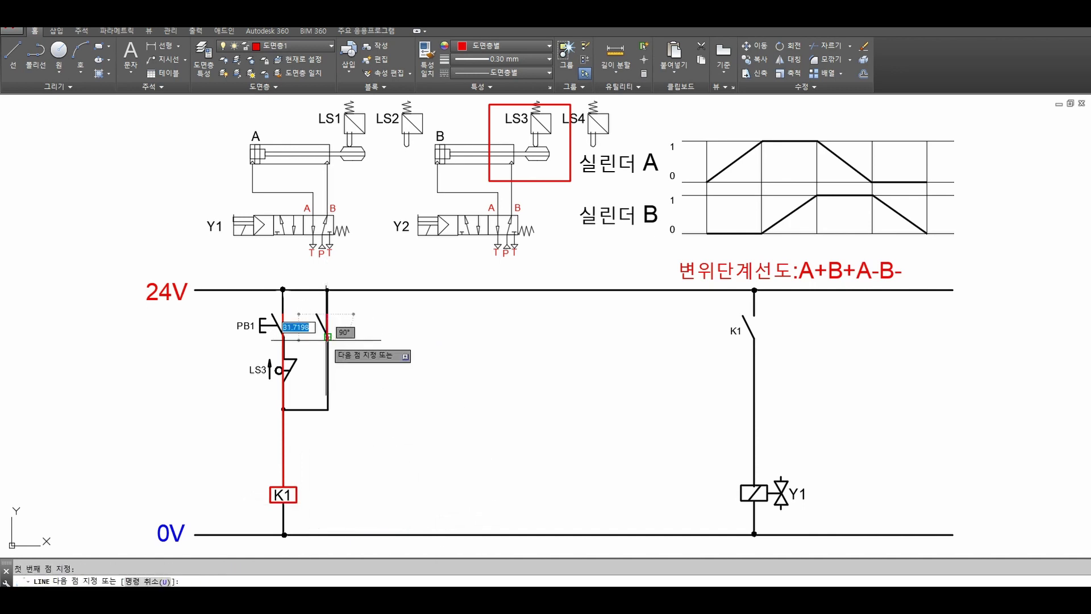
pyautogui.click(326, 340)
pyautogui.press('Escape')
pyautogui.press('space')
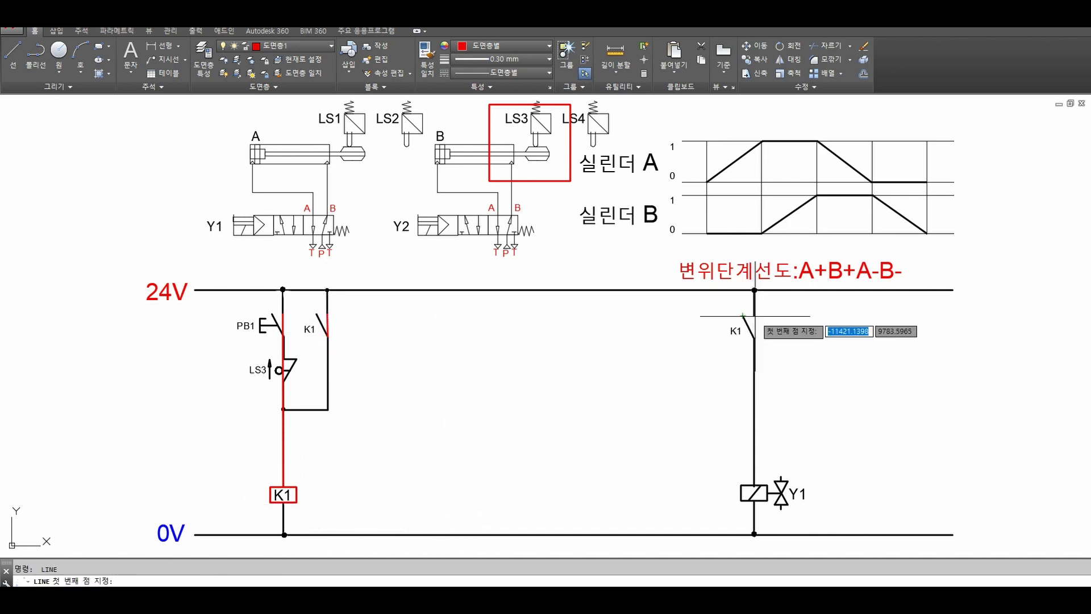
pyautogui.click(754, 315)
pyautogui.click(754, 339)
pyautogui.press('Escape')
# Step: Erase the red line that runs from PB1 through LS3 to the K1 coil
pyautogui.write('e')
pyautogui.press('Return')
pyautogui.click(283, 321)
pyautogui.press('Return')
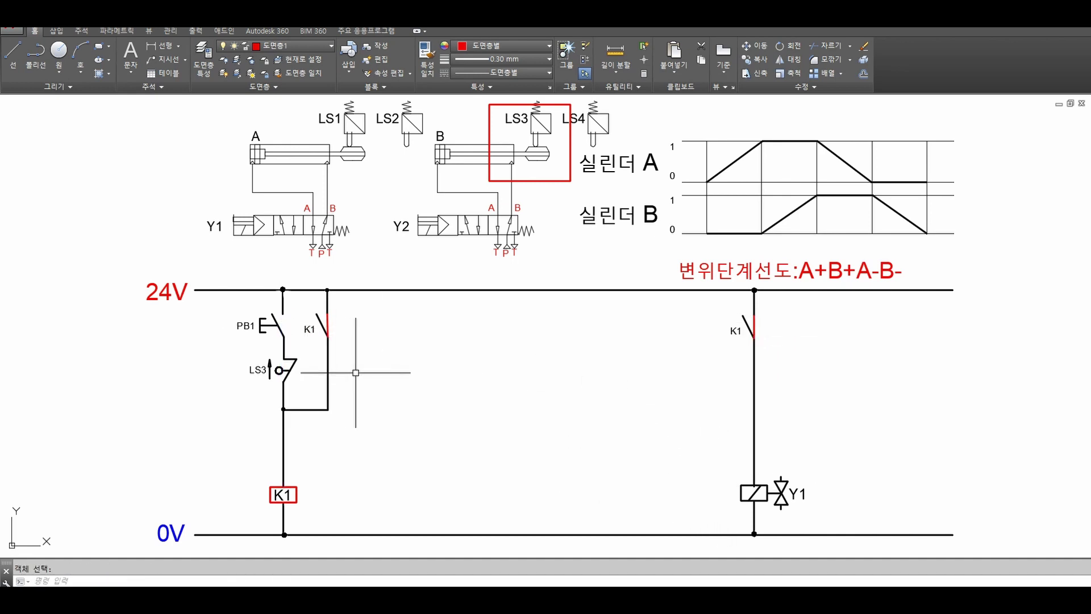
# Step: Trace the holding path in red from the 24V line through the K1 branch contact and back to the K1 coil
pyautogui.write('l')
pyautogui.press('Return')
pyautogui.click(283, 289)
pyautogui.click(327, 289)
pyautogui.click(328, 409)
pyautogui.click(283, 409)
pyautogui.click(283, 486)
pyautogui.press('Escape')
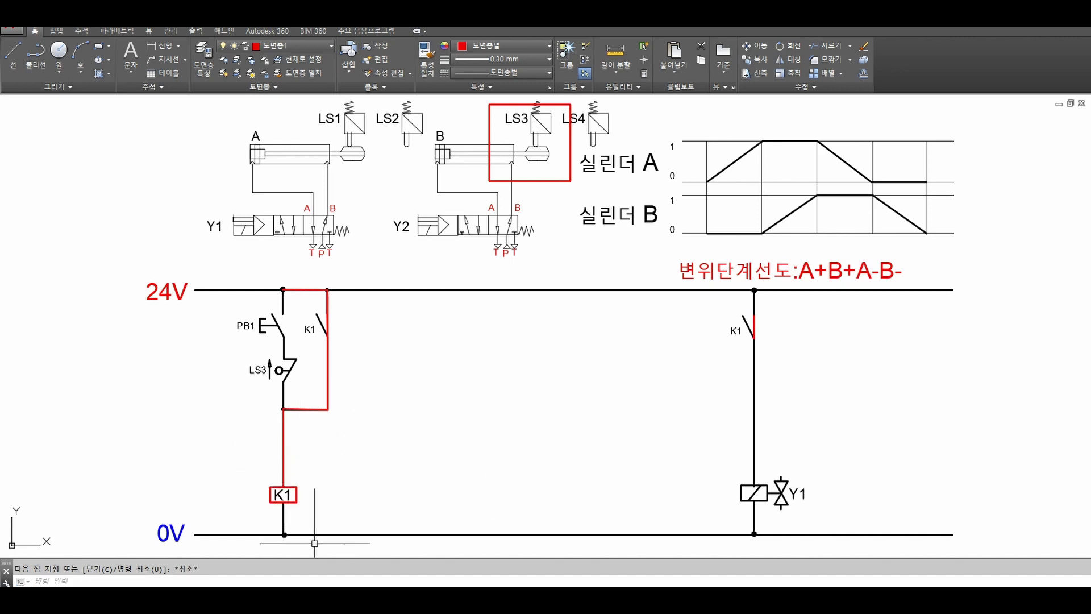
# Step: Draw a red line from the 24V line through the K1 contact down to the Y1 solenoid
pyautogui.write('l')
pyautogui.press('Return')
pyautogui.click(754, 290)
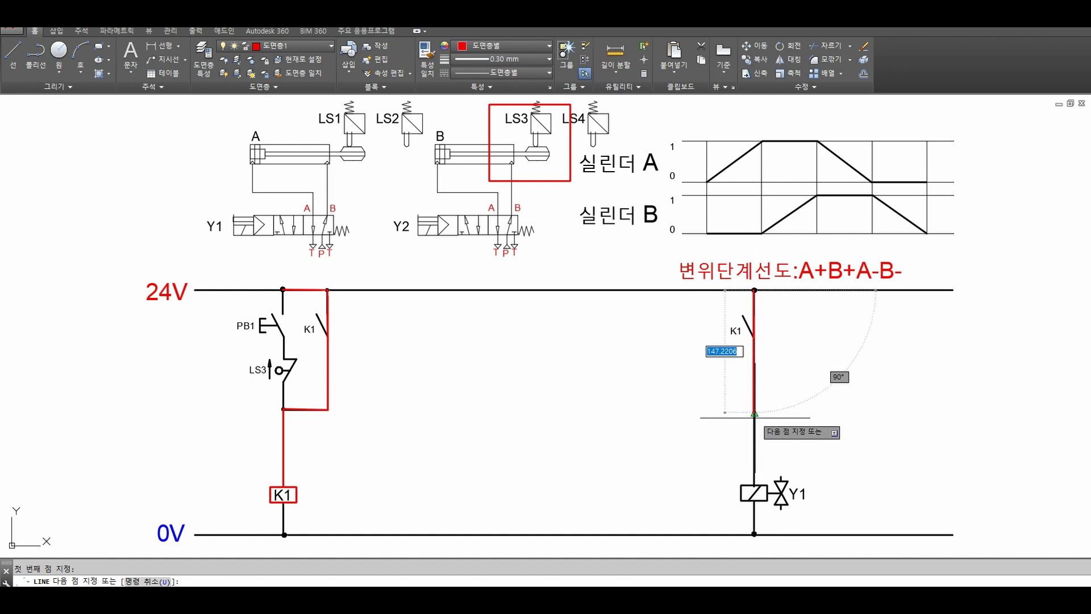
pyautogui.click(753, 486)
pyautogui.press('Escape')
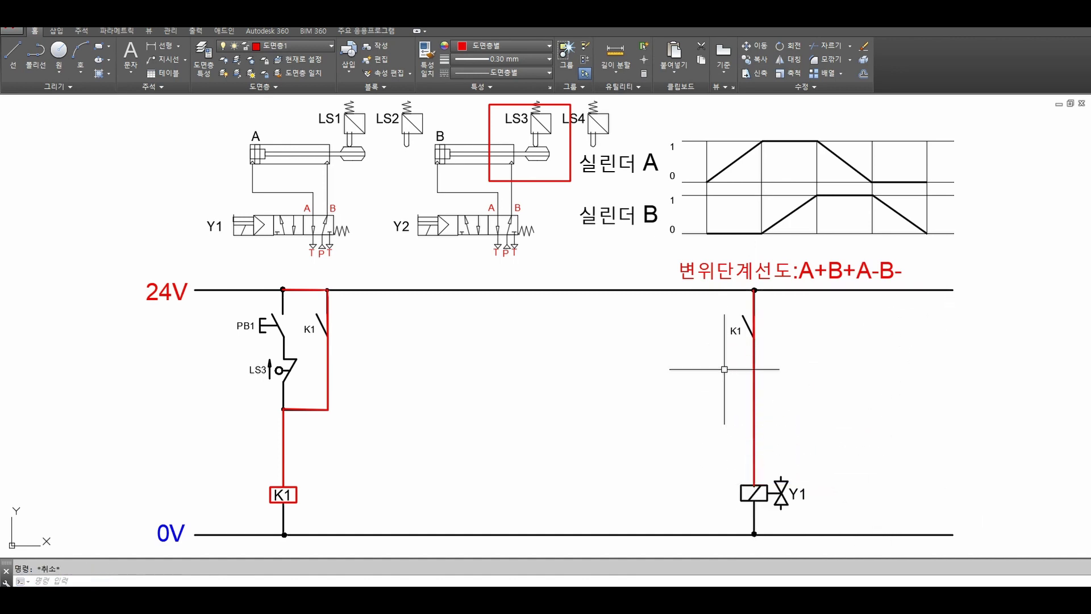
# Step: Draw a red rectangle around the Y1 solenoid of cylinder A's valve
pyautogui.write('rec')
pyautogui.press('Return')
pyautogui.click(186, 197)
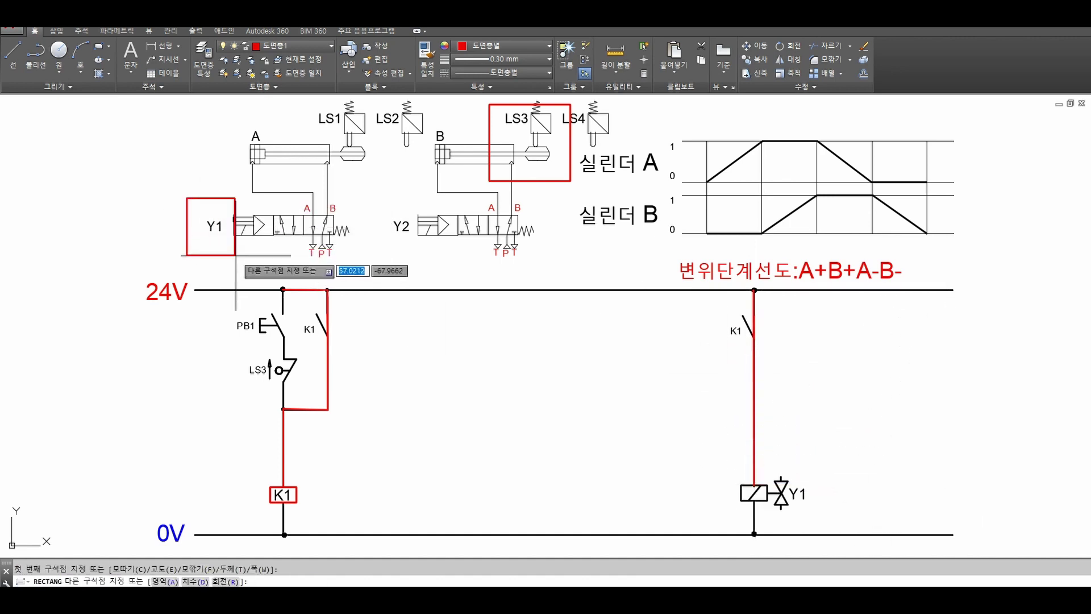
pyautogui.click(264, 264)
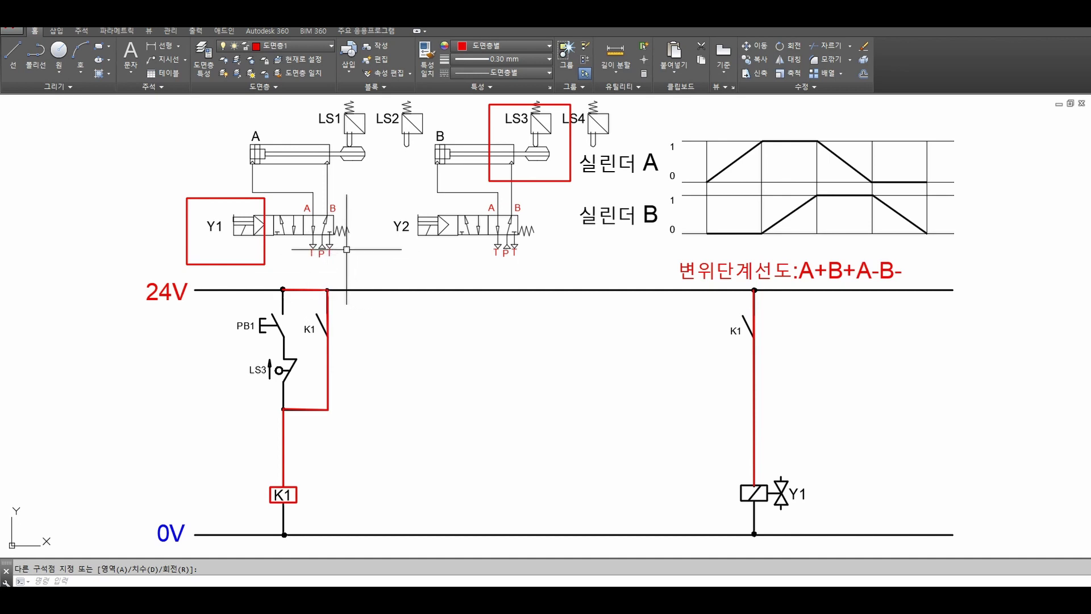
pyautogui.press('Escape')
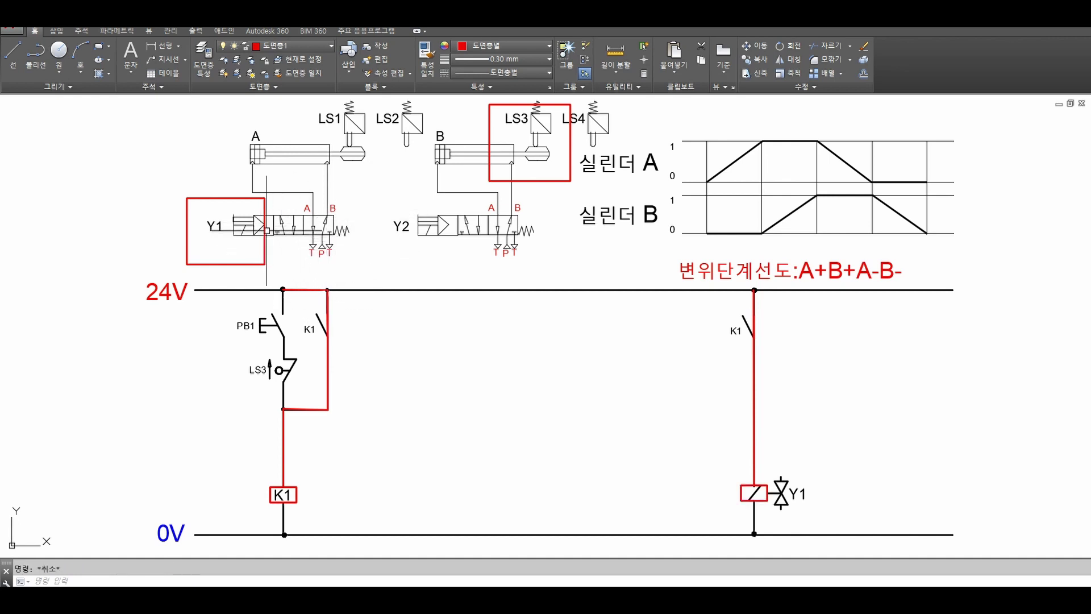
# Step: Move cylinder A's piston rod horizontally about 66 units so that its end reaches LS2
pyautogui.write('m')
pyautogui.press('Return')
pyautogui.click(376, 171)
pyautogui.click(358, 152)
pyautogui.press('Return')
pyautogui.click(364, 156)
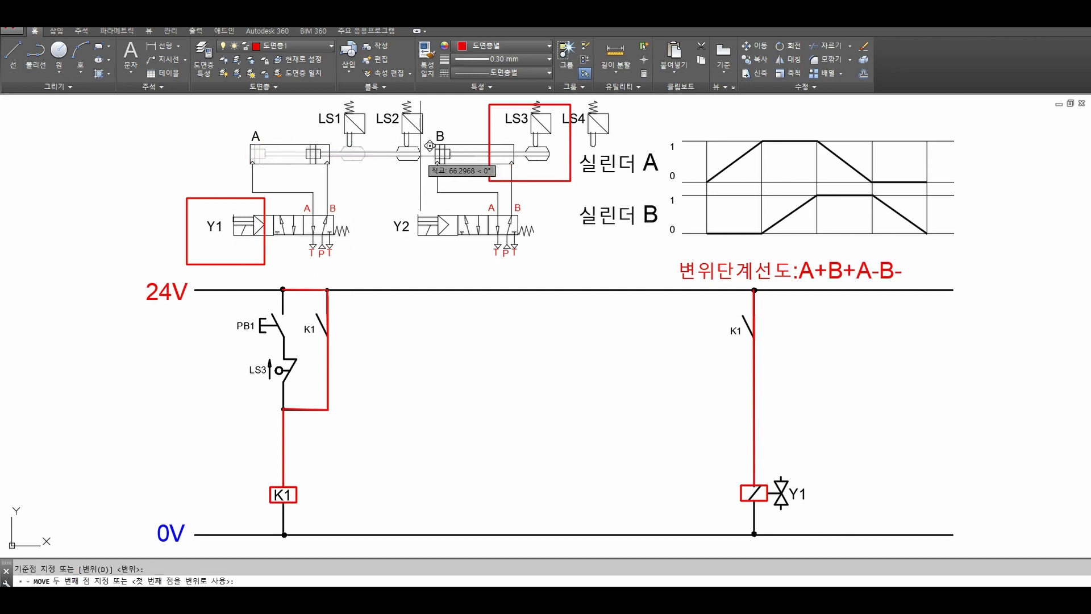
pyautogui.click(420, 154)
pyautogui.press('Escape')
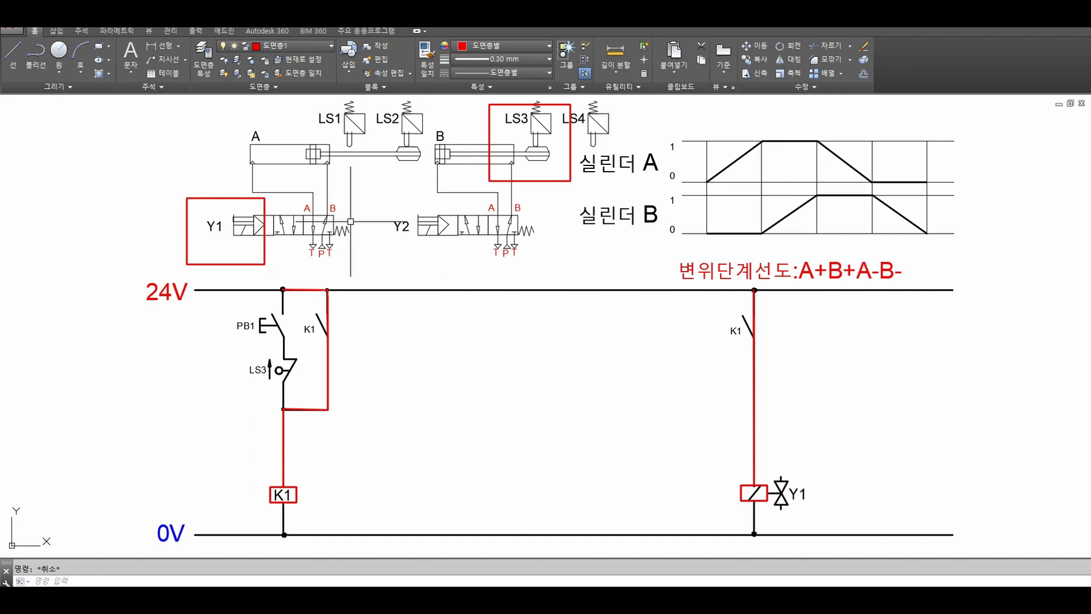
# Step: Draw a red rectangle around limit switch LS2 and cylinder A's extended rod end
pyautogui.write('rec')
pyautogui.press('Return')
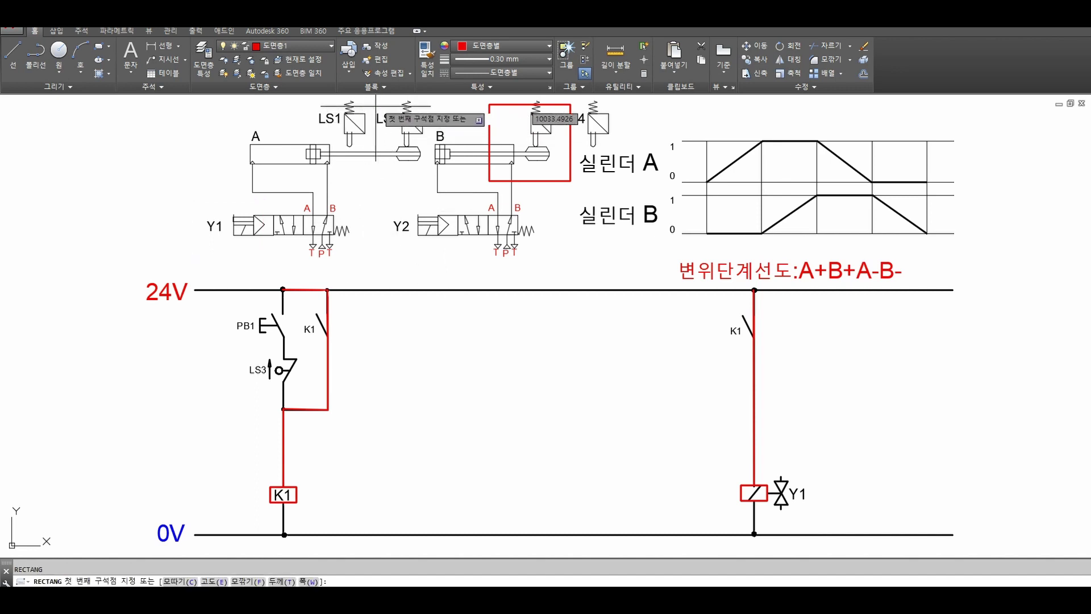
pyautogui.click(372, 102)
pyautogui.click(437, 179)
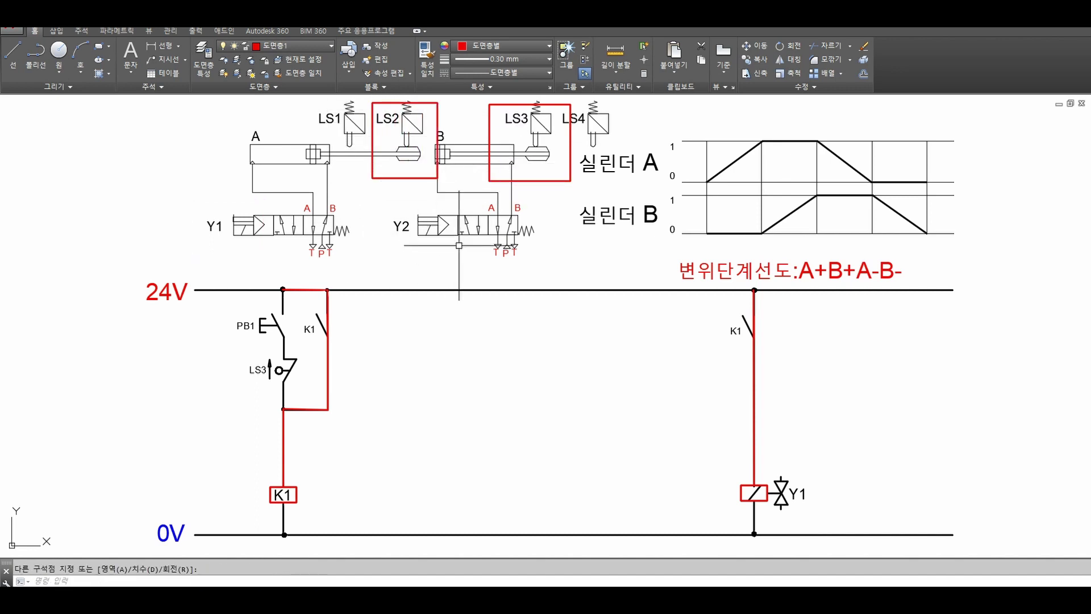
pyautogui.press('Escape')
# Step: Draw a red rectangle over the empty rung area beside the K1 self-holding branch and erase it
pyautogui.press('Return')
pyautogui.click(369, 275)
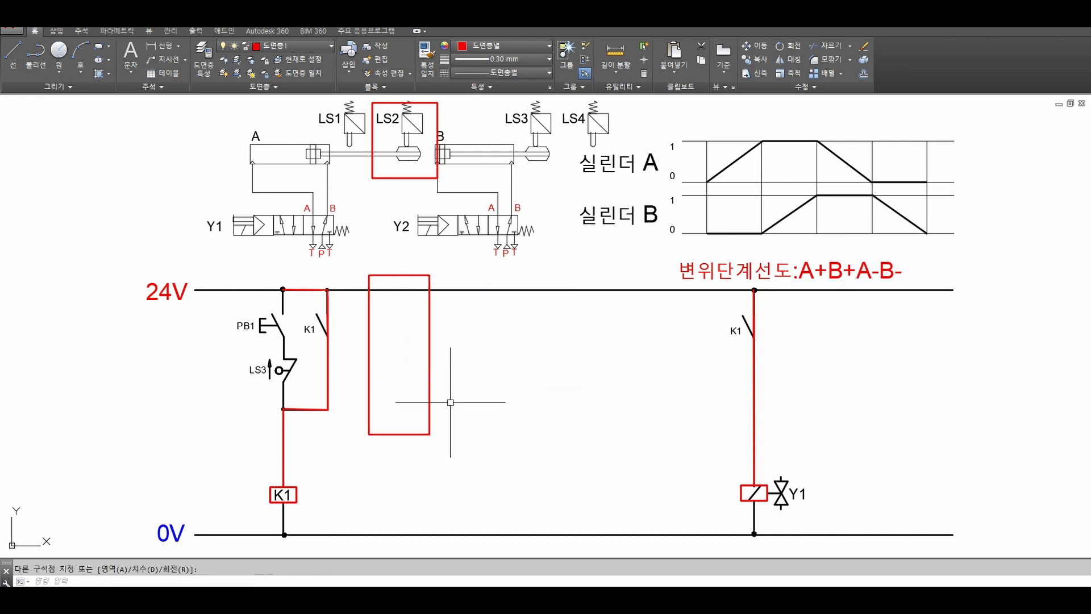
pyautogui.press('Return')
pyautogui.click(431, 393)
pyautogui.press('Return')
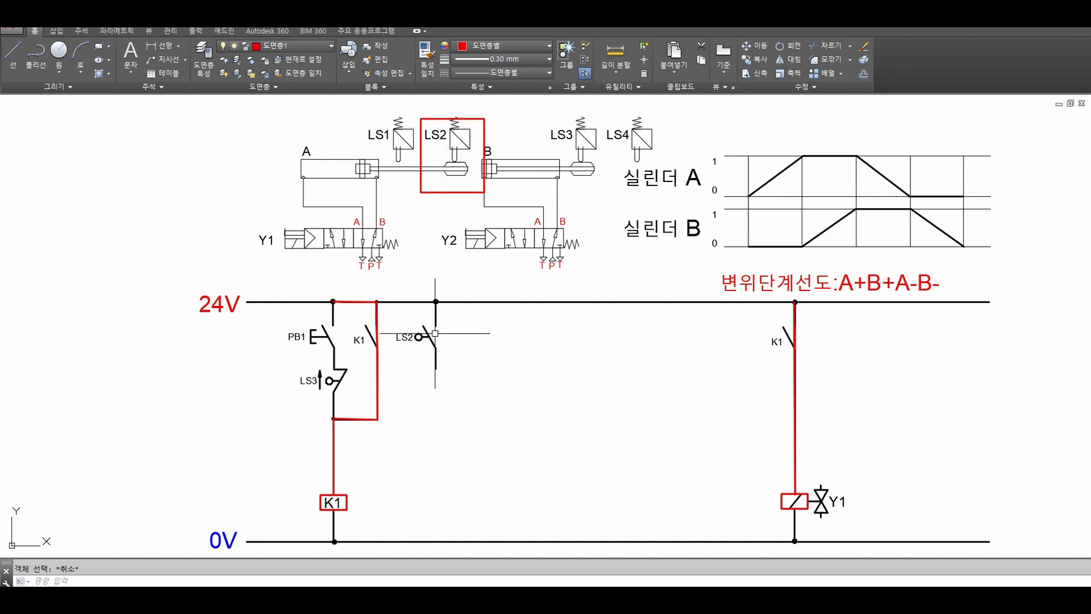
# Step: Draw a short red line closing the LS2 contact in its rung
pyautogui.press('Return')
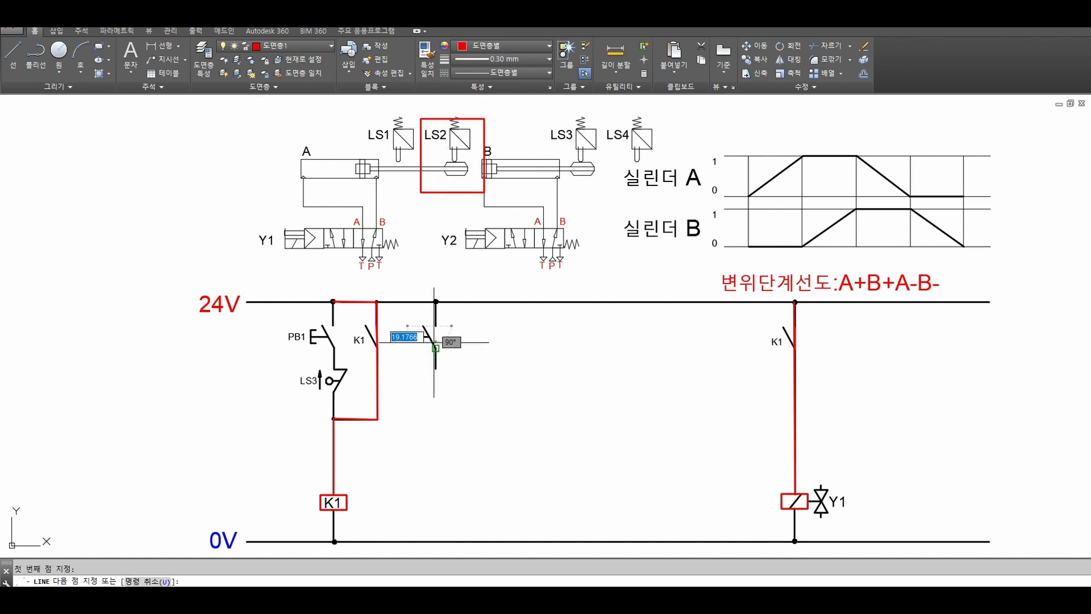
pyautogui.click(436, 347)
pyautogui.press('Escape')
pyautogui.press('Escape')
# Step: Draw a wide red rectangle around the K2 coil position below the LS2 contact
pyautogui.moveTo(408, 489); pyautogui.dragTo(407, 480, button='middle')
pyautogui.write('rec')
pyautogui.press('Return')
pyautogui.click(395, 471)
pyautogui.click(479, 509)
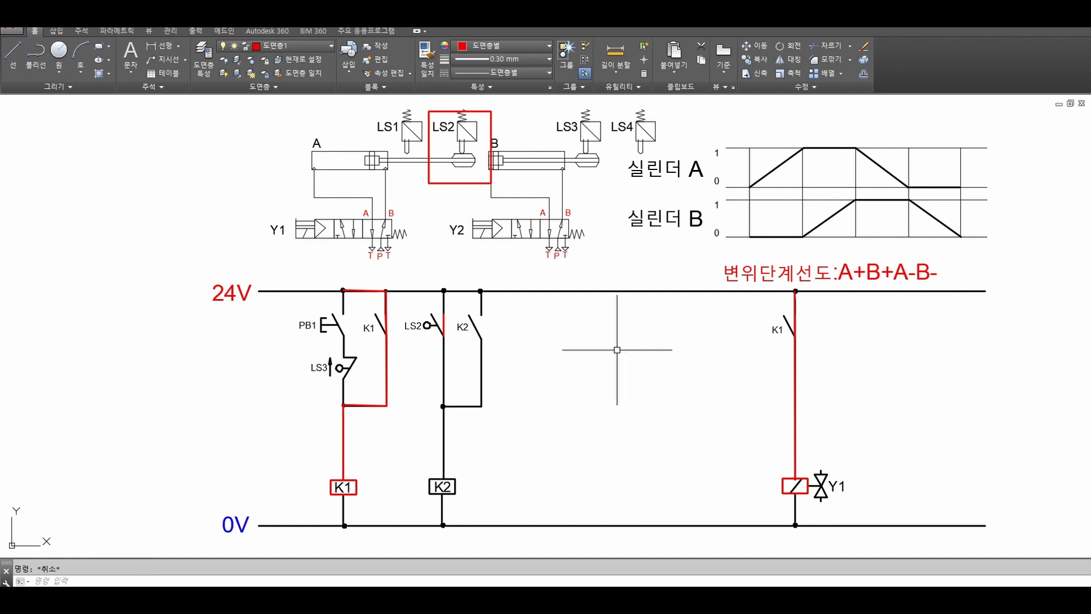
# Step: Draw a red rectangle over the outline of the K2 coil
pyautogui.write('REC')
pyautogui.press('Return')
pyautogui.click(429, 479)
pyautogui.click(455, 494)
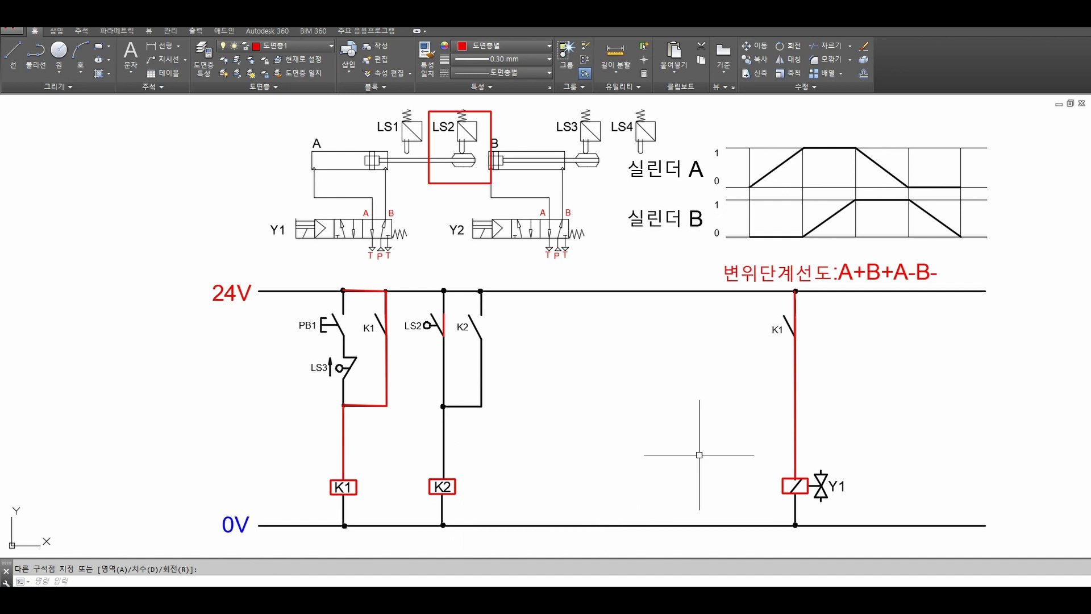
# Step: Draw red rectangles around B+ in the sequence text and around the Y2 solenoid of cylinder B's valve
pyautogui.press('Return')
pyautogui.click(857, 256)
pyautogui.click(895, 303)
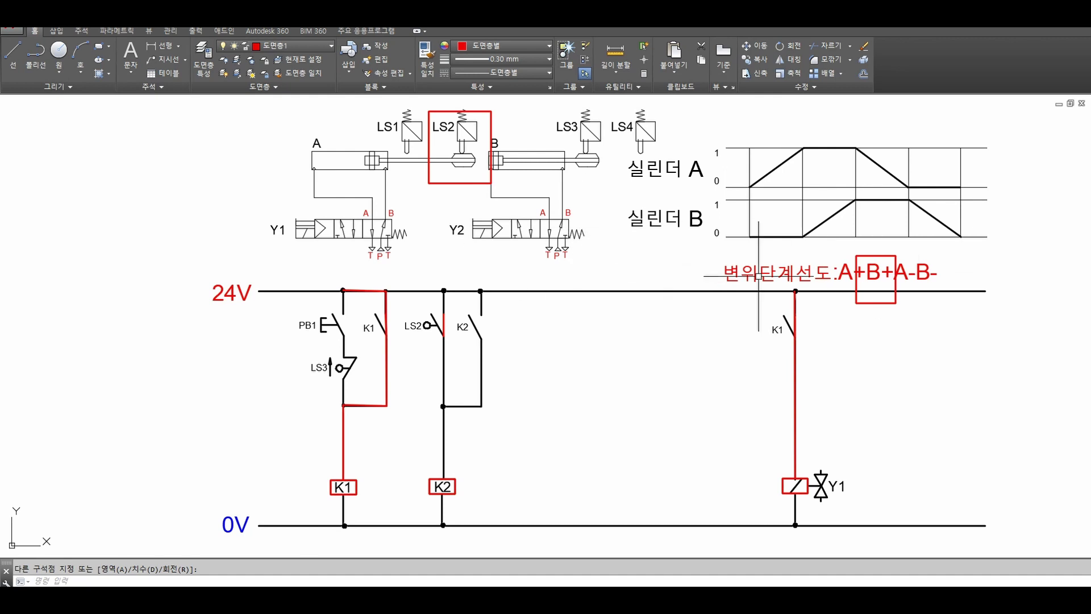
pyautogui.press('Return')
pyautogui.click(430, 204)
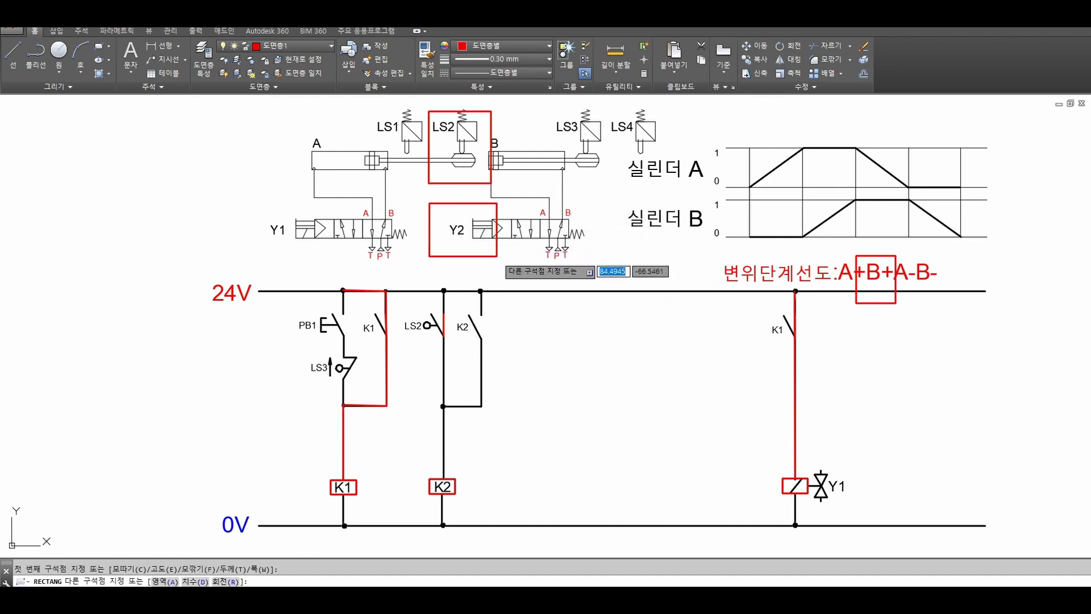
pyautogui.click(497, 256)
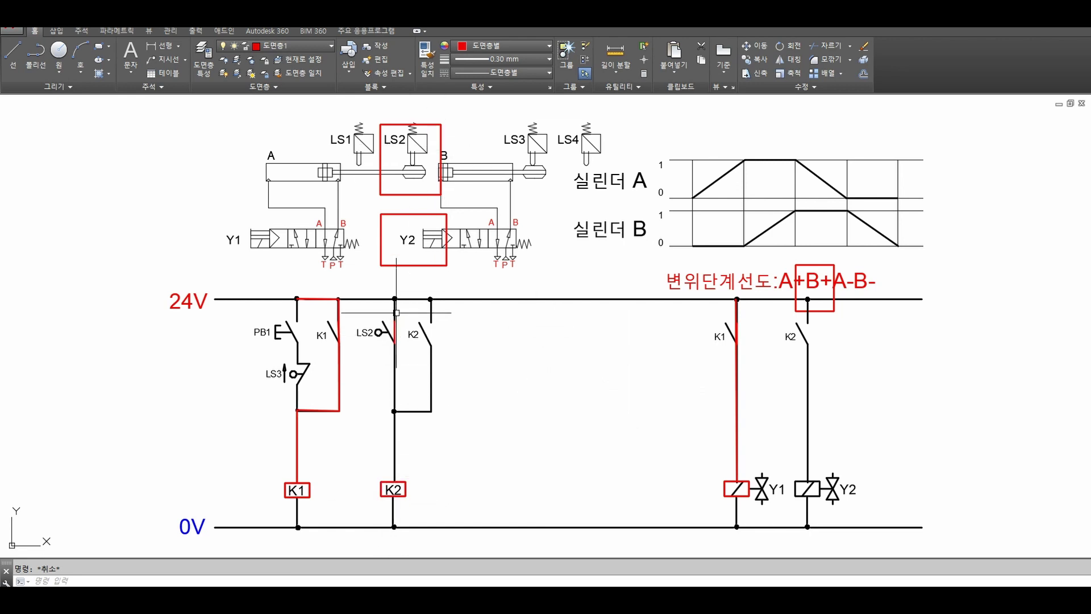
# Step: Draw short red lines closing the K2 contacts in the self-holding branch and in the Y2 rung
pyautogui.write('l')
pyautogui.press('Return')
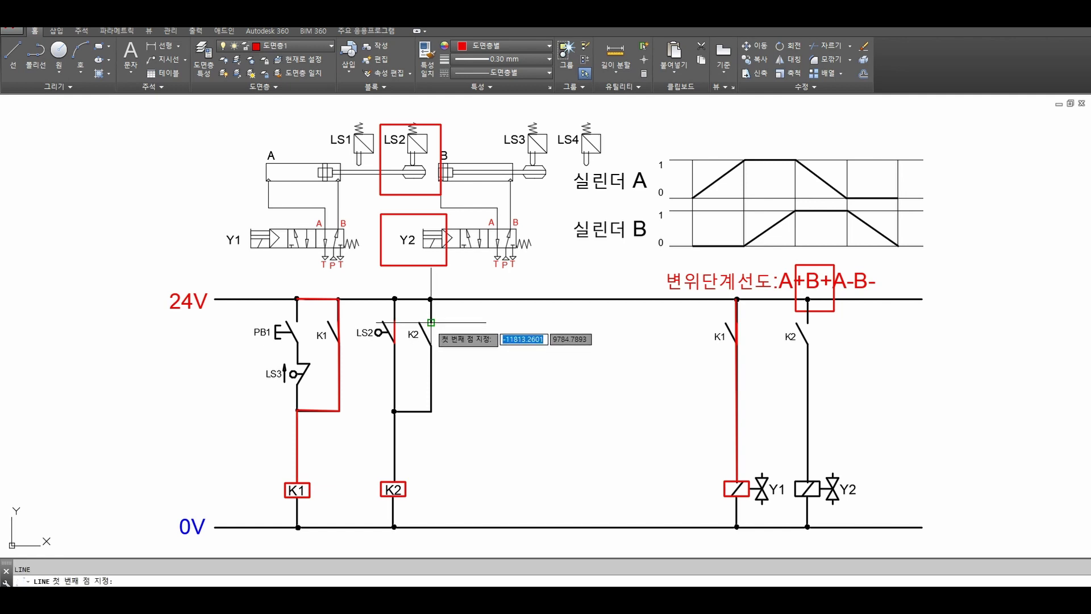
pyautogui.click(807, 323)
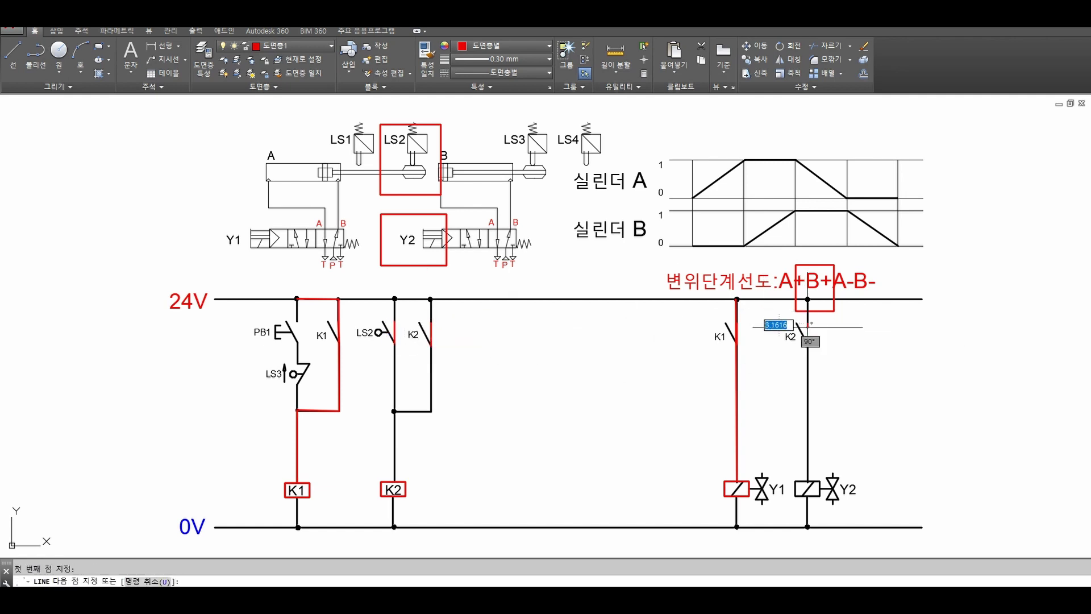
pyautogui.click(807, 345)
pyautogui.press('Escape')
# Step: Draw a red line from the 24V line through the K2 contact down to the Y2 solenoid
pyautogui.press('space')
pyautogui.click(808, 299)
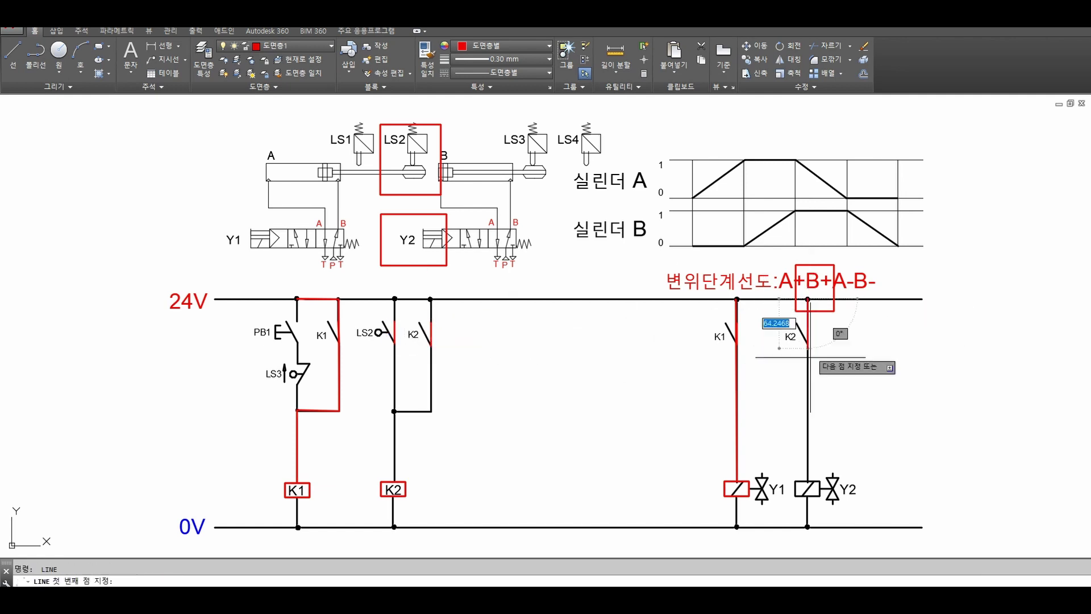
pyautogui.click(808, 482)
pyautogui.press('Escape')
# Step: Draw a red rectangle over the outline of the Y2 solenoid in its rung
pyautogui.write('rec')
pyautogui.press('Return')
pyautogui.click(794, 481)
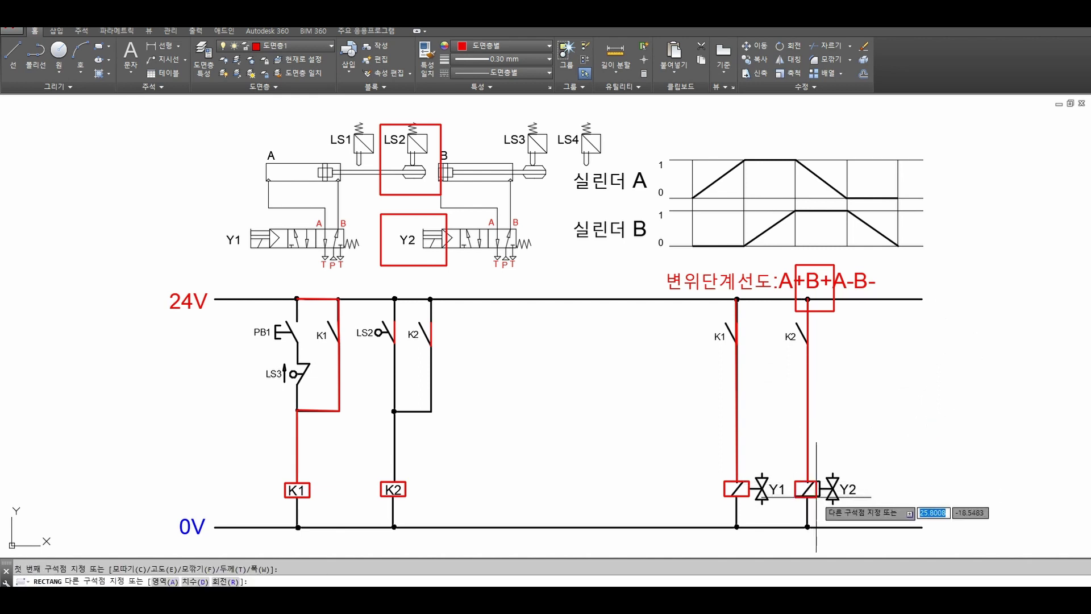
pyautogui.click(819, 496)
pyautogui.press('Escape')
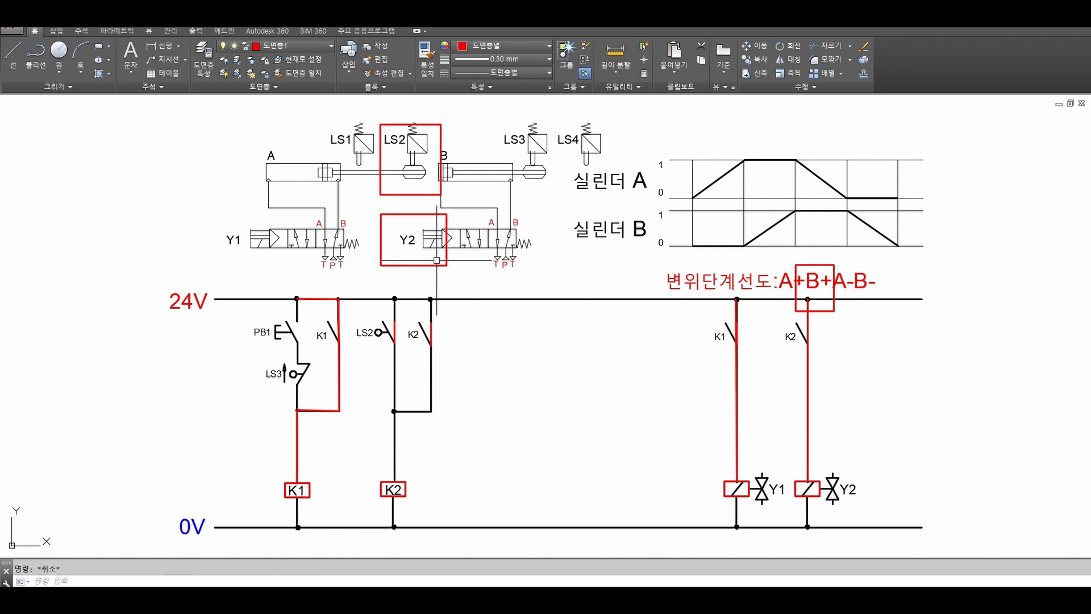
# Step: Move cylinder B's piston rod horizontally so that its end sits under LS4
pyautogui.write('m')
pyautogui.press('Return')
pyautogui.click(540, 172)
pyautogui.press('Return')
pyautogui.click(545, 173)
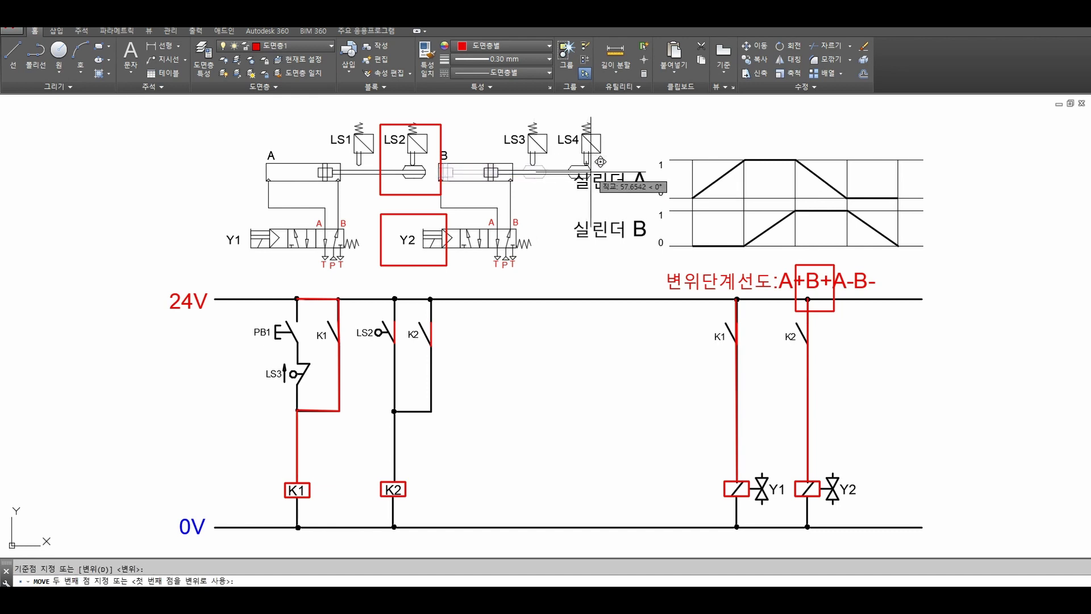
pyautogui.click(593, 173)
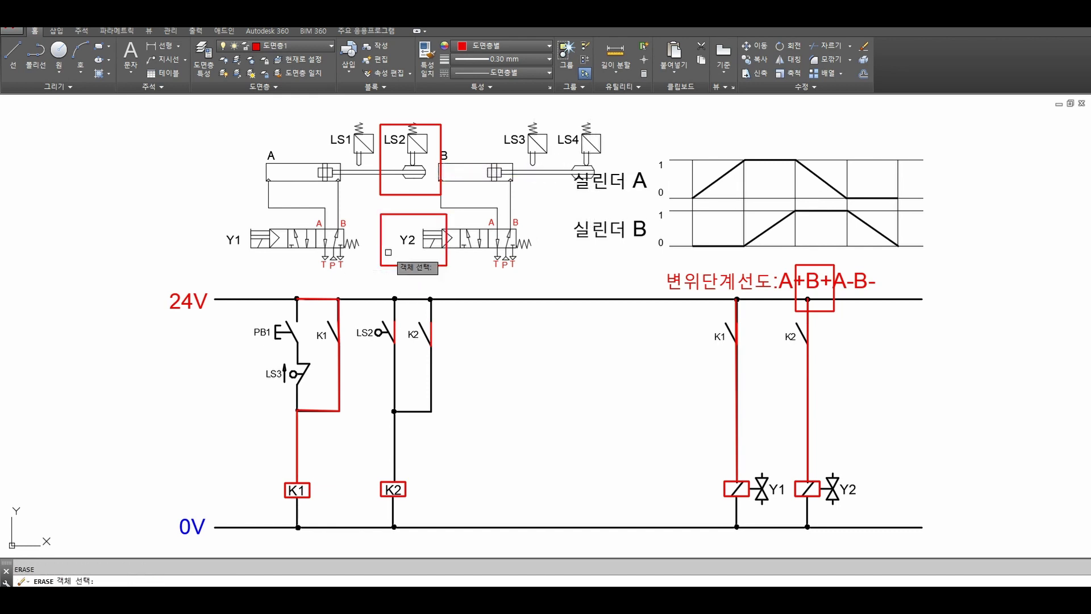
# Step: Erase the red rectangles around LS2 and the Y2 valve solenoid, and draw one around the LS2 contact
pyautogui.press('Return')
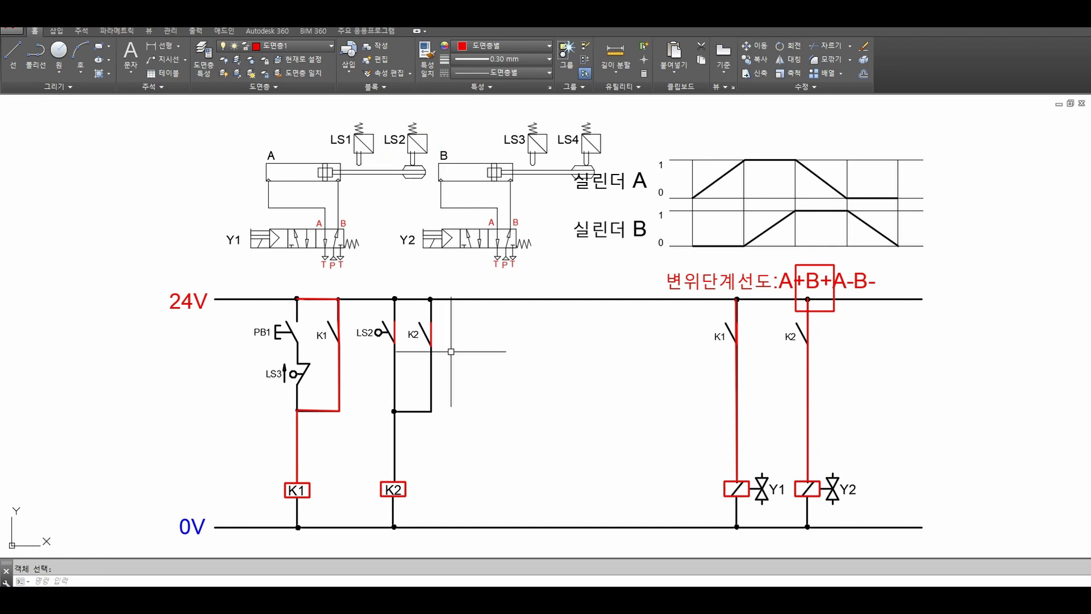
pyautogui.press('Return')
pyautogui.click(352, 278)
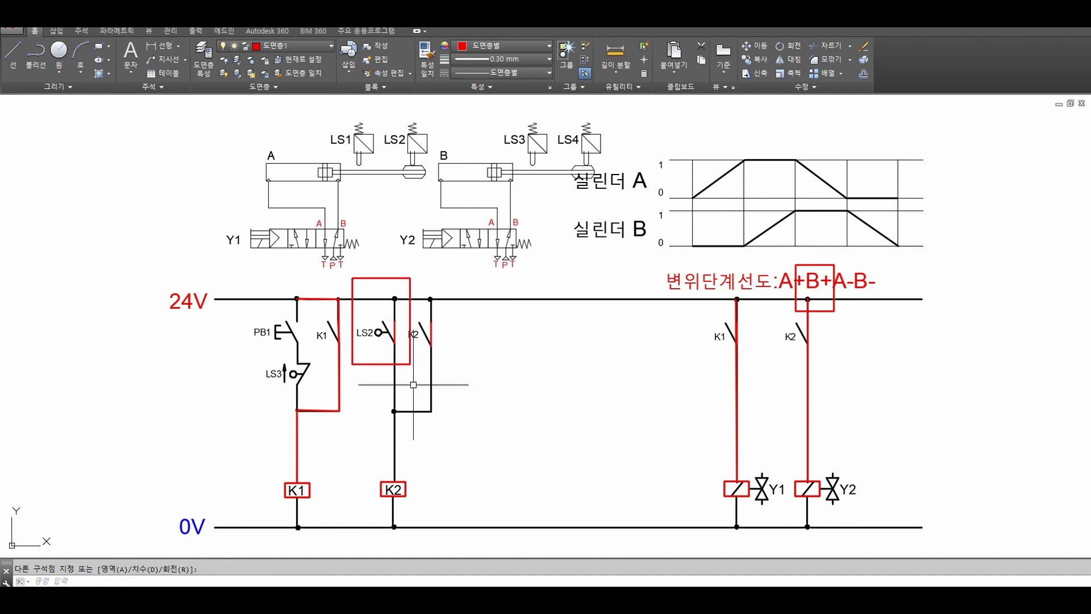
pyautogui.press('Escape')
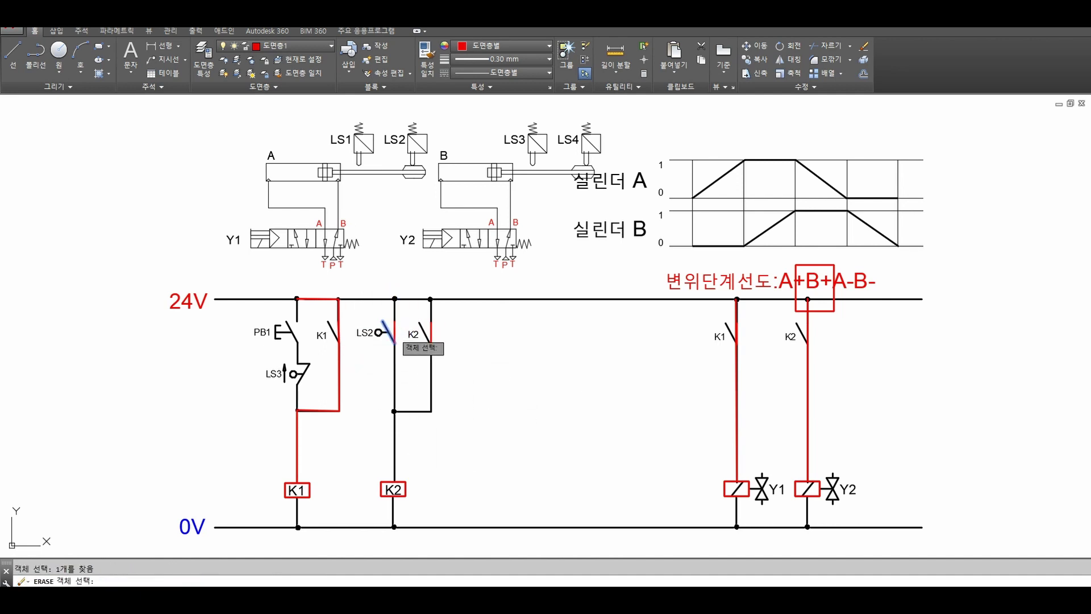
# Step: Erase the red lines on the LS2 and K2 contacts, the K1 holding contact branch and its 24V segment
pyautogui.write('e')
pyautogui.press('Return')
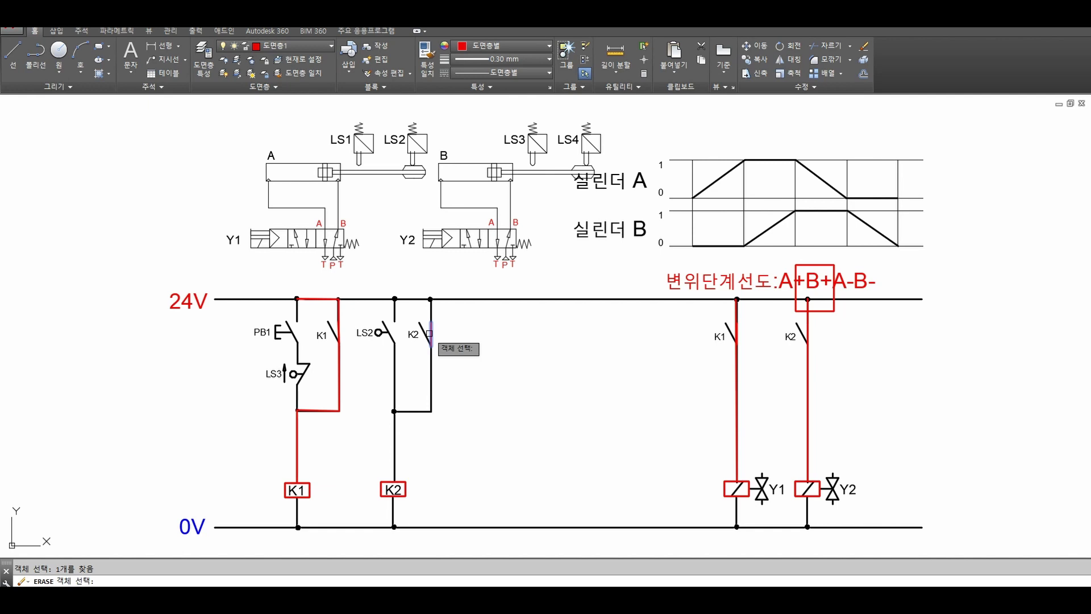
pyautogui.click(338, 328)
pyautogui.press('Return')
pyautogui.press('Return')
pyautogui.click(320, 297)
pyautogui.press('Return')
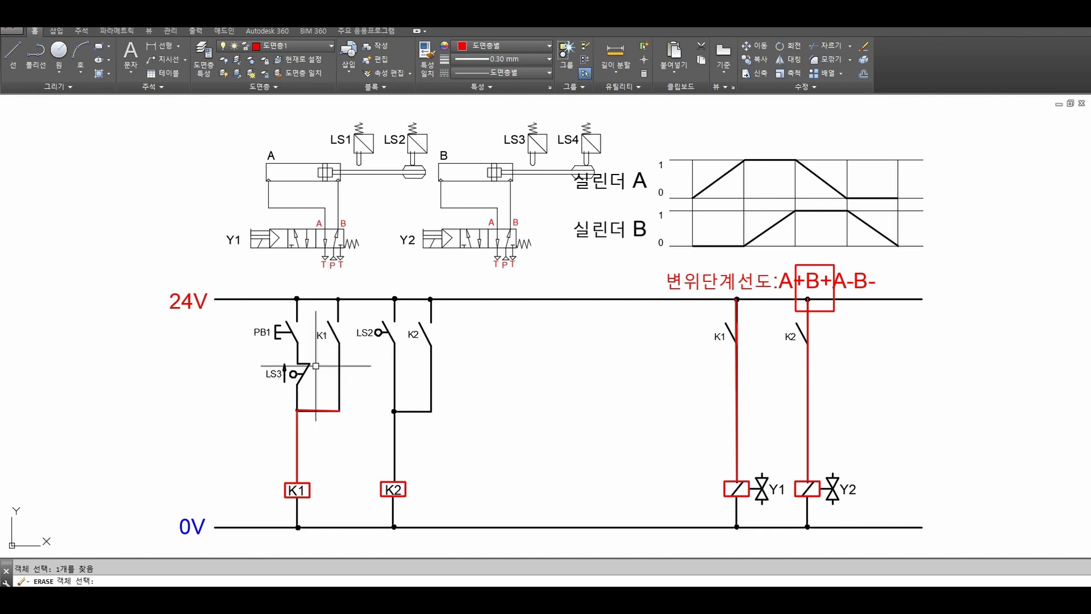
# Step: Erase the red link below the K1 holding contact, the red line to the K1 coil and the coil's red outline
pyautogui.press('Return')
pyautogui.click(324, 411)
pyautogui.press('Return')
pyautogui.press('Return')
pyautogui.click(298, 441)
pyautogui.press('Return')
pyautogui.press('Return')
pyautogui.click(307, 489)
pyautogui.press('Return')
pyautogui.press('Return')
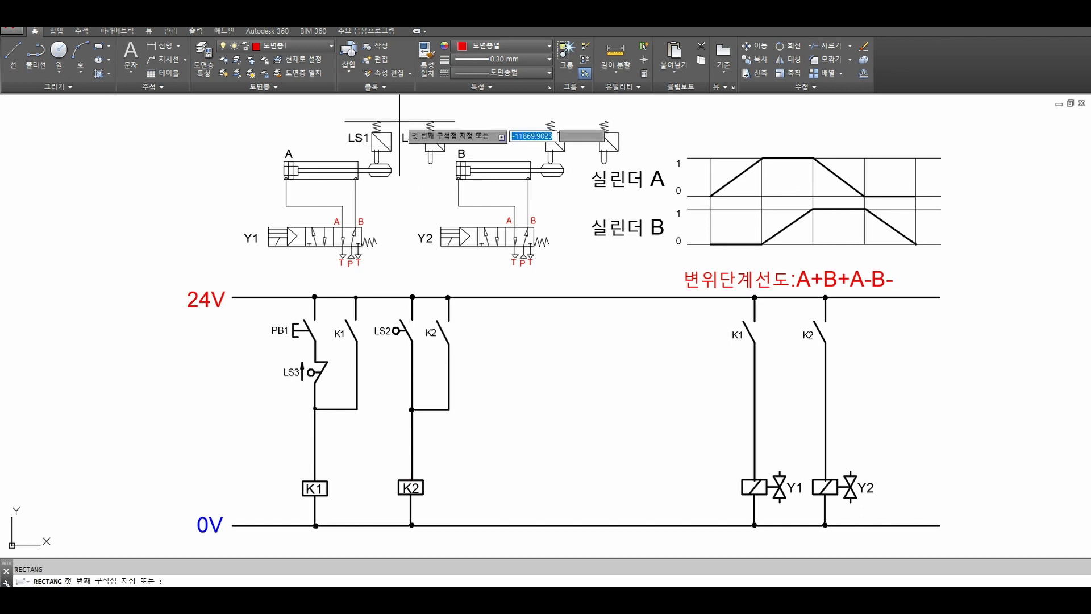
# Step: Draw red rectangles around limit switch LS2 and around the K2 coil
pyautogui.press('Return')
pyautogui.click(400, 119)
pyautogui.click(456, 175)
pyautogui.press('Return')
pyautogui.click(382, 466)
pyautogui.click(448, 507)
# Step: Draw red rectangles around the K2 contact and the Y2 solenoid in the Y2 rung
pyautogui.press('Return')
pyautogui.click(791, 307)
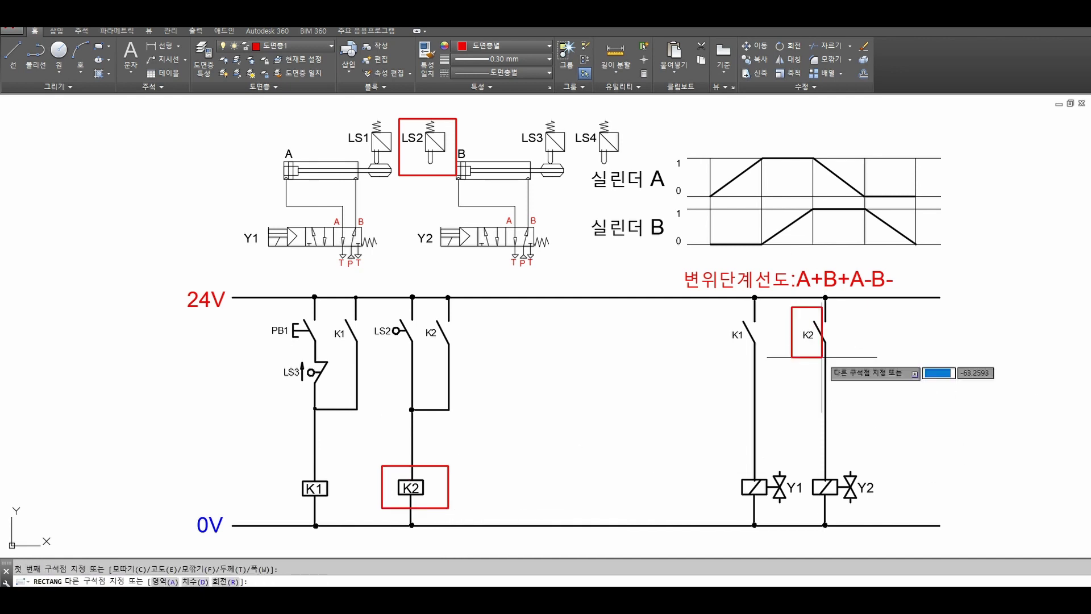
pyautogui.click(849, 368)
pyautogui.press('Return')
pyautogui.click(800, 455)
pyautogui.click(892, 507)
# Step: Draw a red rectangle around the Y2 label and solenoid of cylinder B's valve
pyautogui.press('Return')
pyautogui.click(390, 214)
pyautogui.click(482, 267)
# Step: Move cylinder B's retracted piston rod horizontally out to LS4
pyautogui.write('m')
pyautogui.press('Return')
pyautogui.click(576, 192)
pyautogui.click(557, 161)
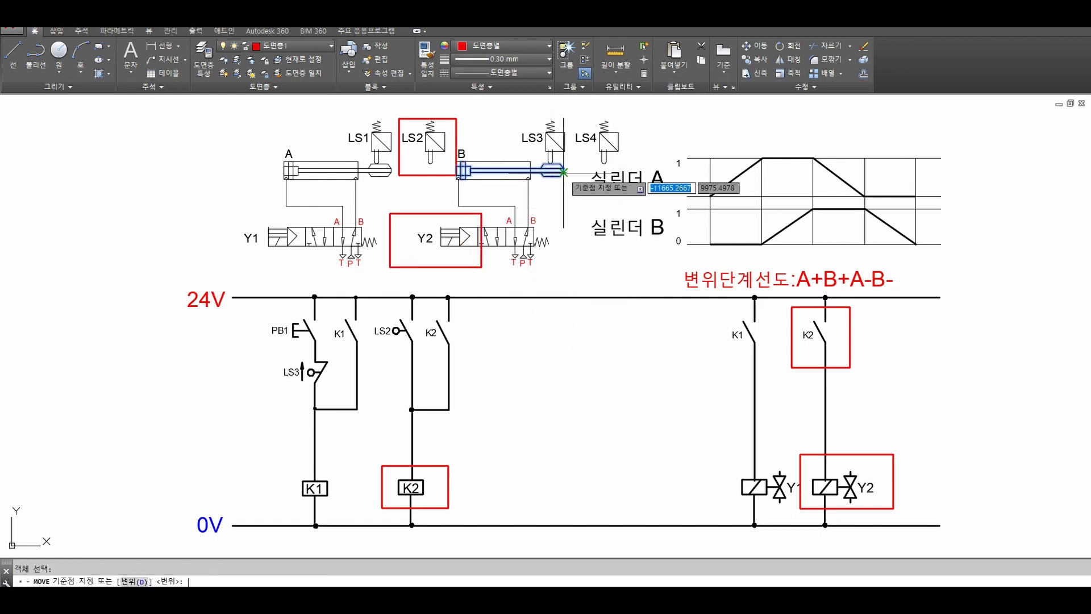
pyautogui.press('Return')
pyautogui.click(563, 172)
pyautogui.press('Escape')
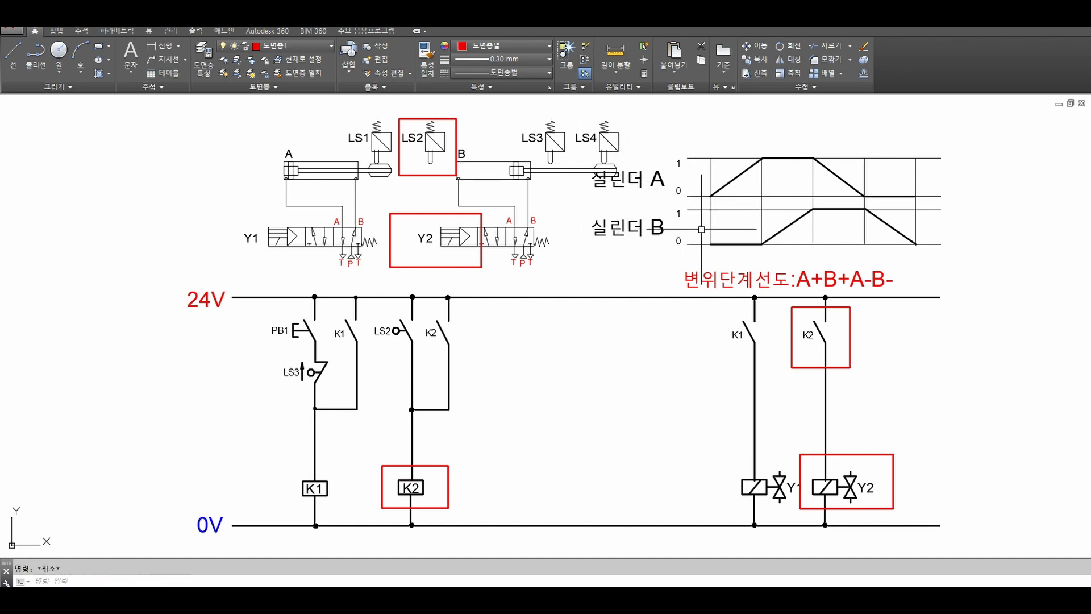
# Step: Erase the red rectangles around the Y2 valve solenoid, the K2 contact and the Y2 solenoid in its rung
pyautogui.write('e')
pyautogui.press('Return')
pyautogui.click(484, 278)
pyautogui.click(472, 257)
pyautogui.press('Return')
pyautogui.press('Return')
pyautogui.click(862, 375)
pyautogui.click(847, 357)
pyautogui.press('Return')
pyautogui.press('Return')
pyautogui.click(907, 465)
pyautogui.click(883, 452)
pyautogui.press('Return')
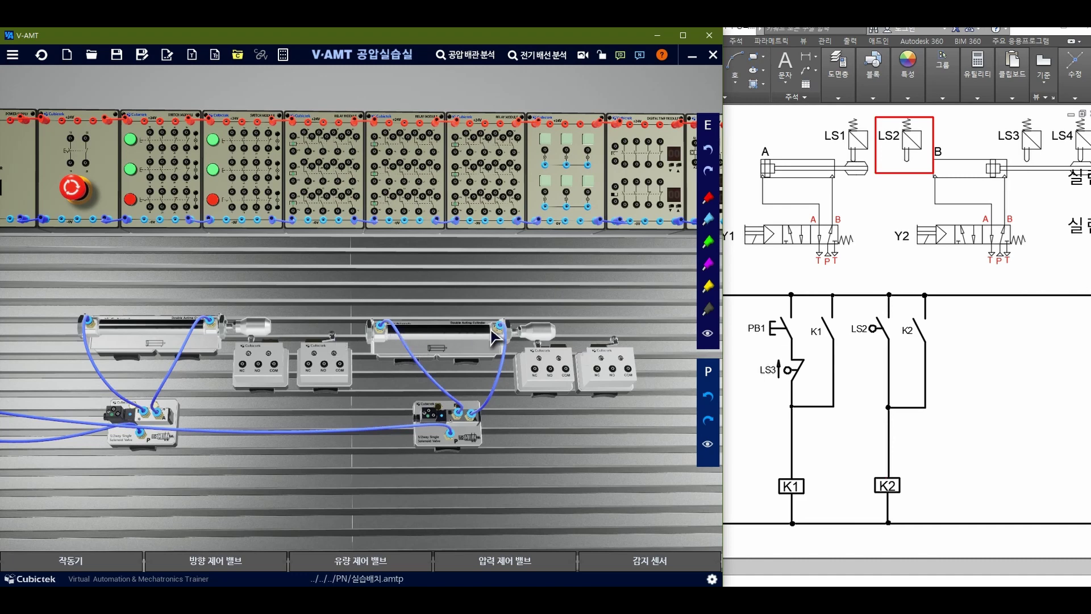
pyautogui.click(980, 395)
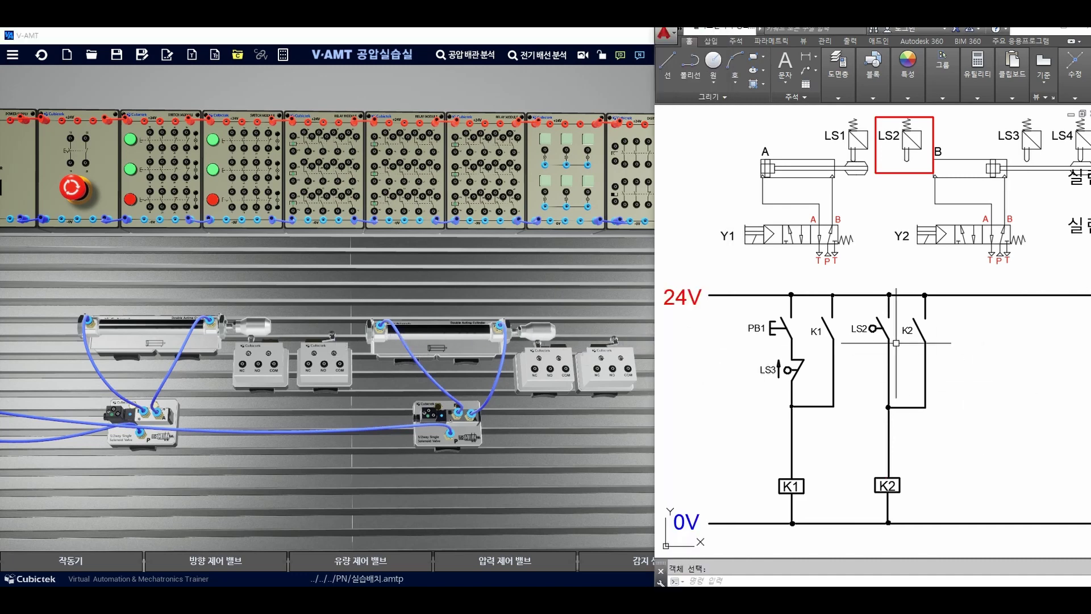
pyautogui.click(314, 361)
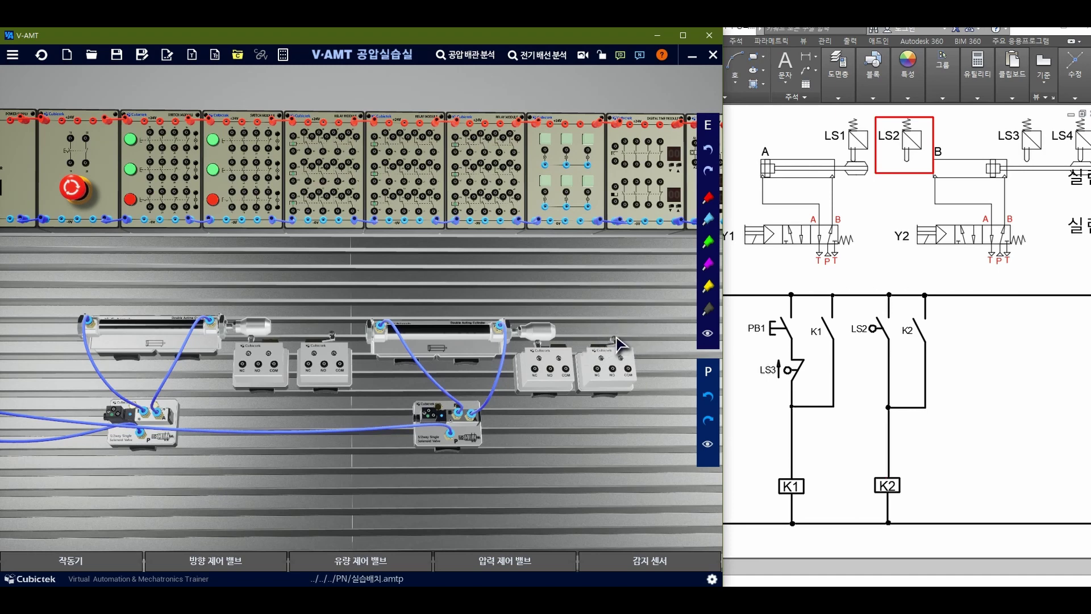
# Step: Draw a red rectangle around the LS2 contact in the K2 rung and erase it again
pyautogui.click(868, 375)
pyautogui.press('space')
pyautogui.click(853, 307)
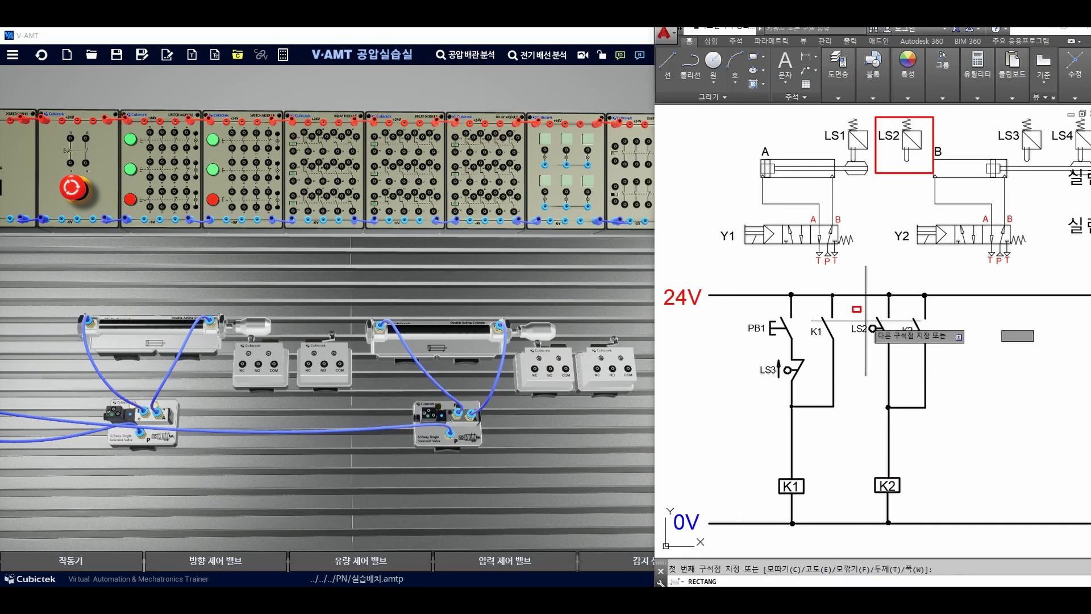
pyautogui.click(906, 359)
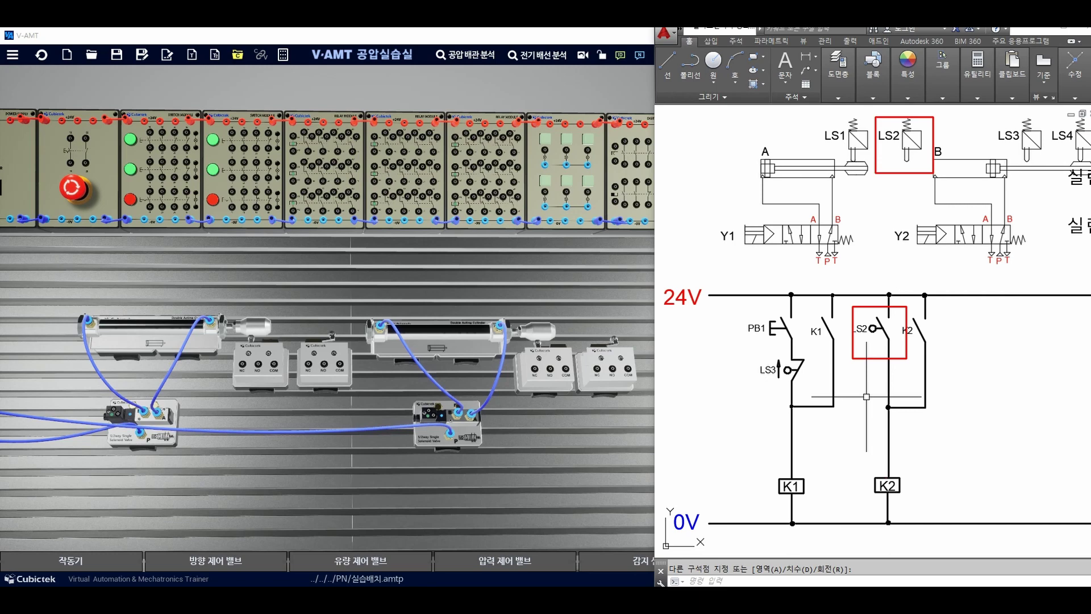
pyautogui.write('e')
pyautogui.press('space')
pyautogui.click(897, 359)
pyautogui.press('space')
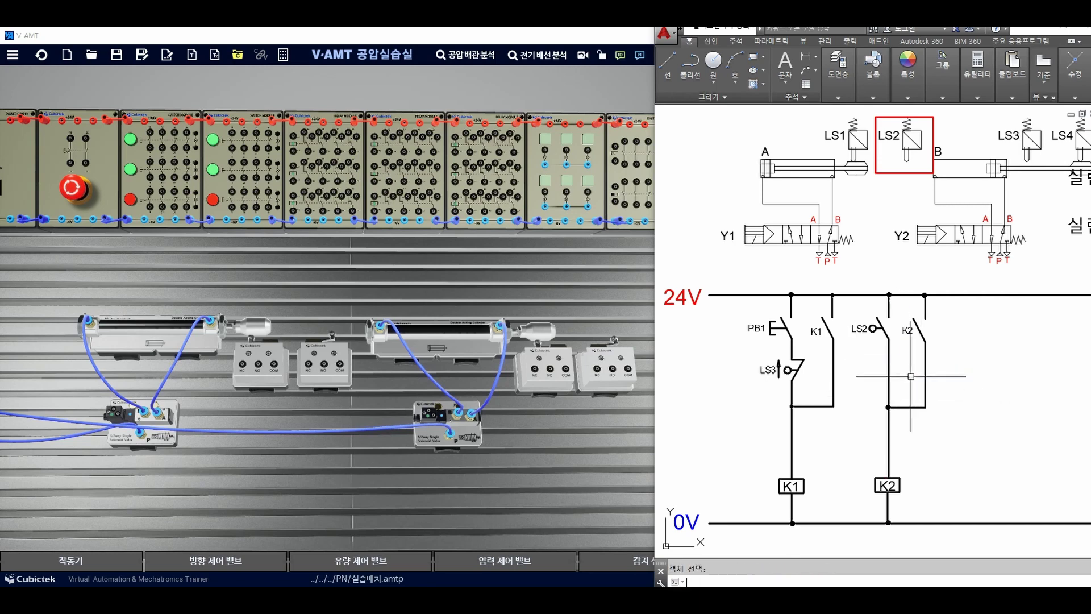
# Step: Draw red rectangles around the K1 and K2 relay coils at the foot of their rungs
pyautogui.write('rec')
pyautogui.press('space')
pyautogui.click(752, 467)
pyautogui.click(832, 507)
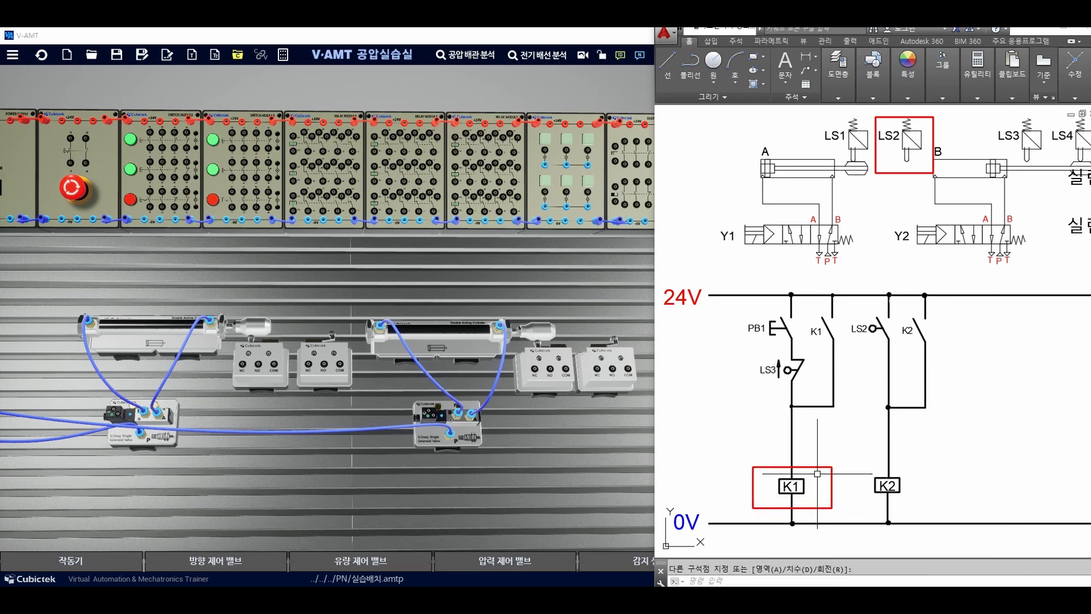
pyautogui.write('rec')
pyautogui.press('space')
pyautogui.click(861, 459)
pyautogui.click(919, 501)
pyautogui.press('Escape')
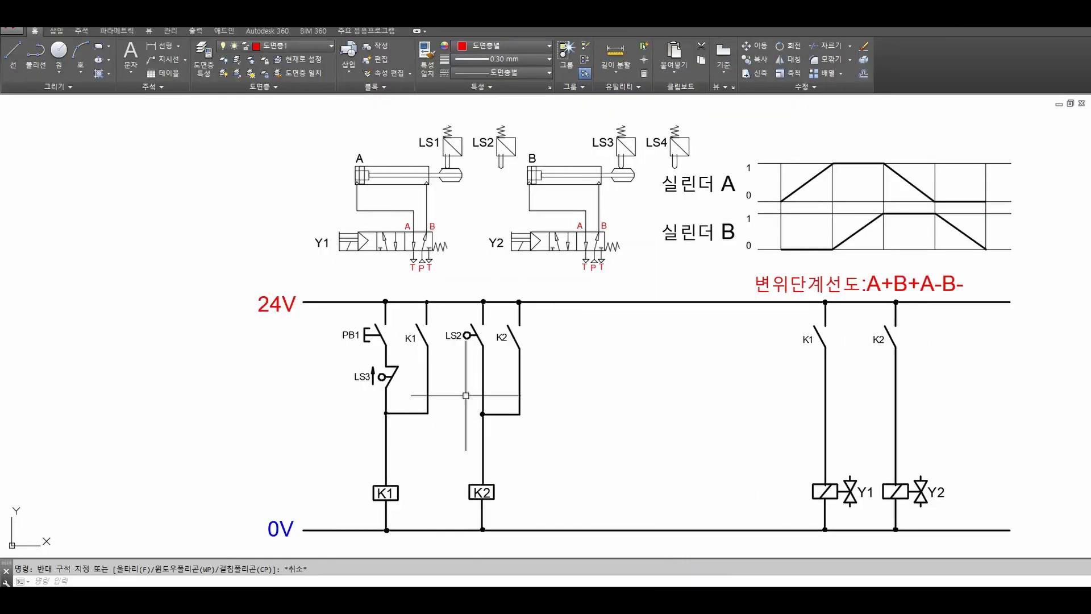
# Step: Draw a red rectangle around the LS2 contact and its 24V connection, and erase it again
pyautogui.write('rec')
pyautogui.press('Return')
pyautogui.click(443, 280)
pyautogui.click(503, 368)
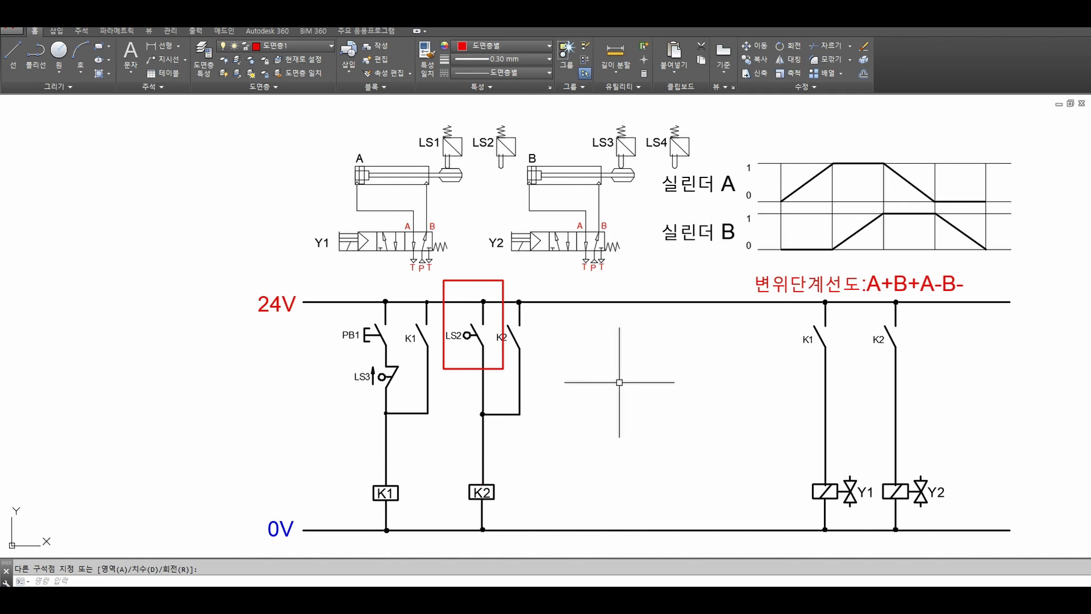
pyautogui.press('Escape')
pyautogui.click(498, 367)
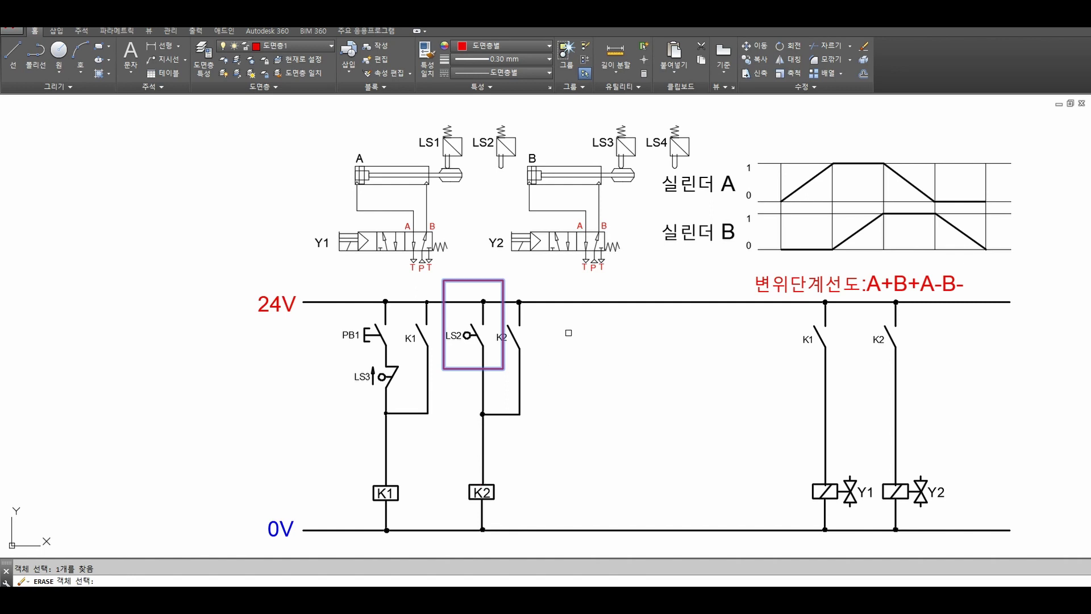
pyautogui.press('Return')
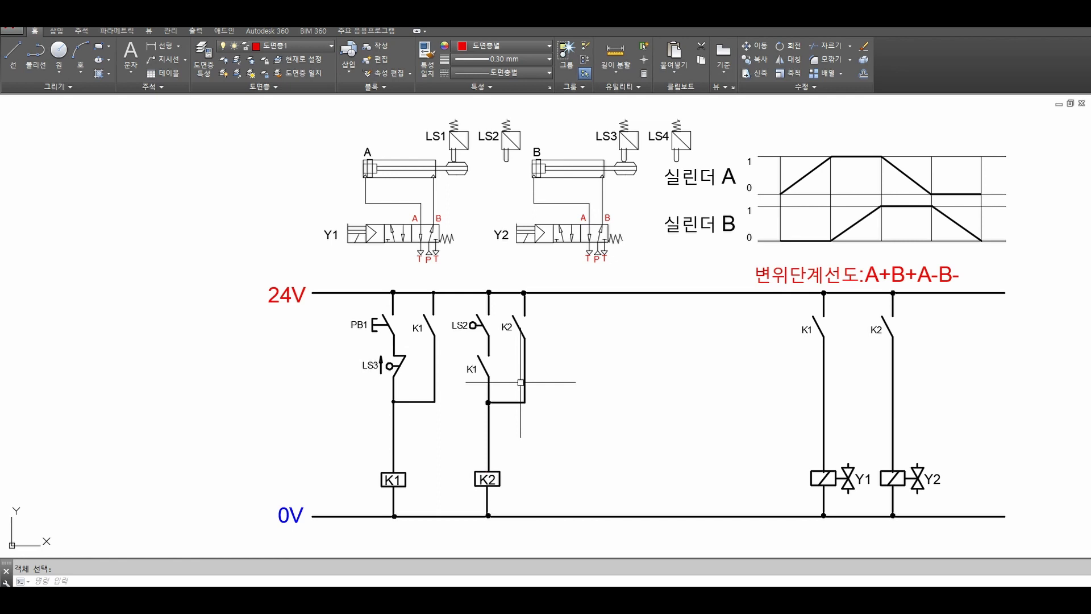
# Step: Outline the K2 coil and the K1 coil exactly with red rectangles
pyautogui.click(475, 471)
pyautogui.click(499, 487)
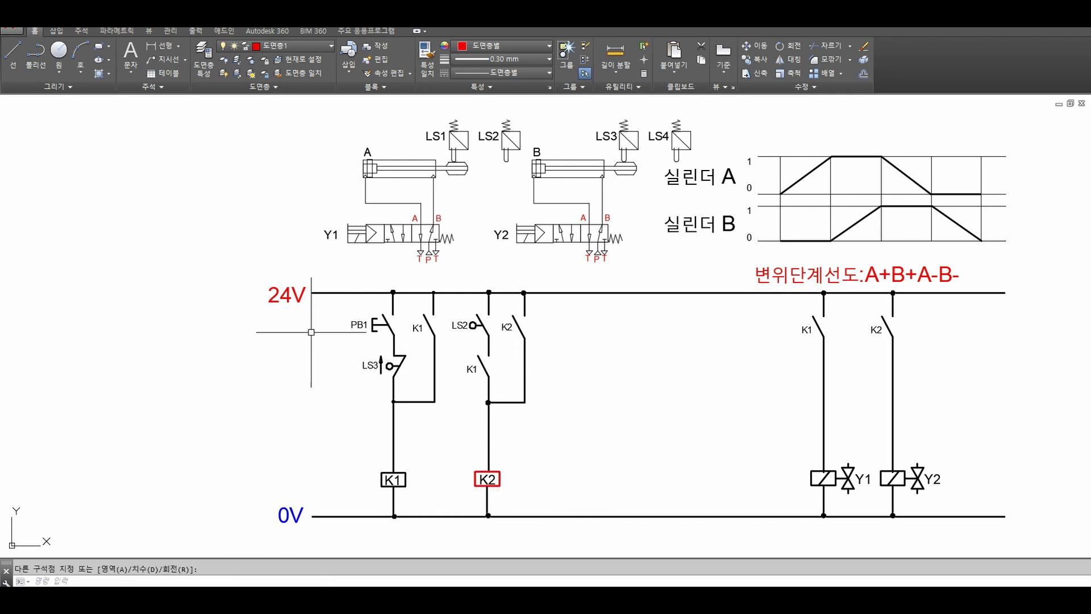
pyautogui.press('Return')
pyautogui.click(380, 471)
pyautogui.click(406, 487)
# Step: Draw a red line closing the K1 contact beneath LS2 in the K2 rung
pyautogui.write('l')
pyautogui.press('Return')
pyautogui.click(488, 355)
pyautogui.click(488, 377)
pyautogui.press('Escape')
pyautogui.press('Escape')
# Step: Draw a red rectangle around the LS2 limit switch at cylinder A
pyautogui.write('re')
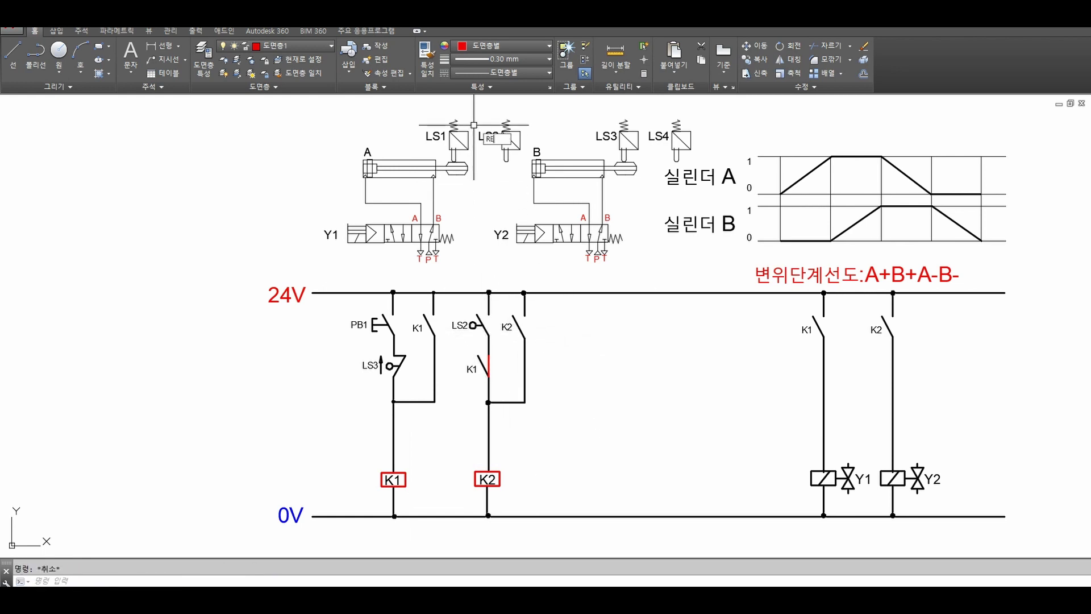
pyautogui.write('c')
pyautogui.press('Return')
pyautogui.click(479, 121)
pyautogui.click(522, 174)
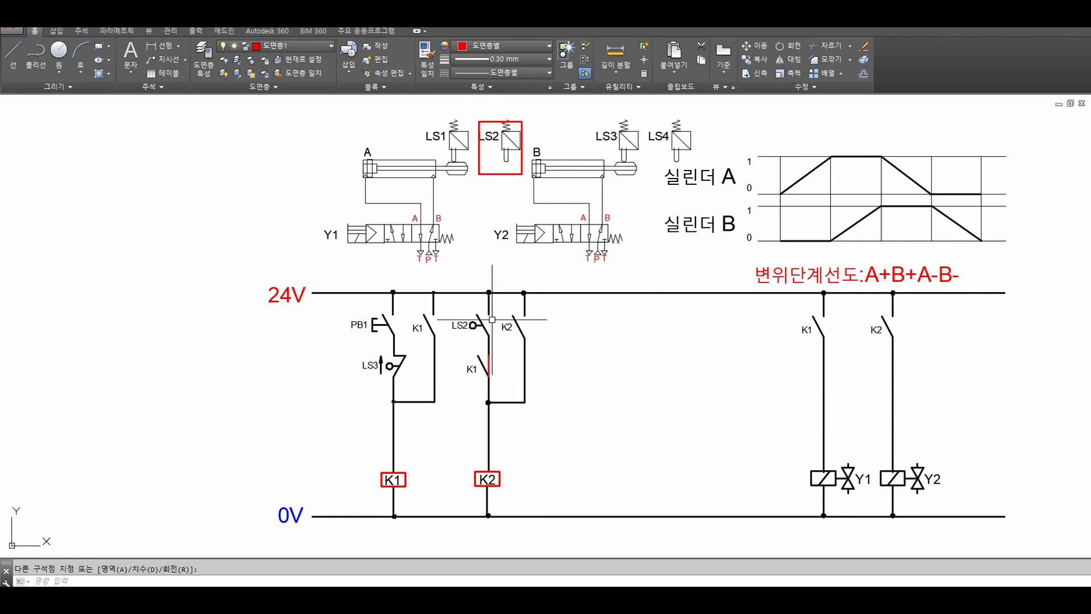
# Step: Draw a vertical red line along the K2 rung from the 24V rail down to the K2 coil
pyautogui.write('l')
pyautogui.press('Return')
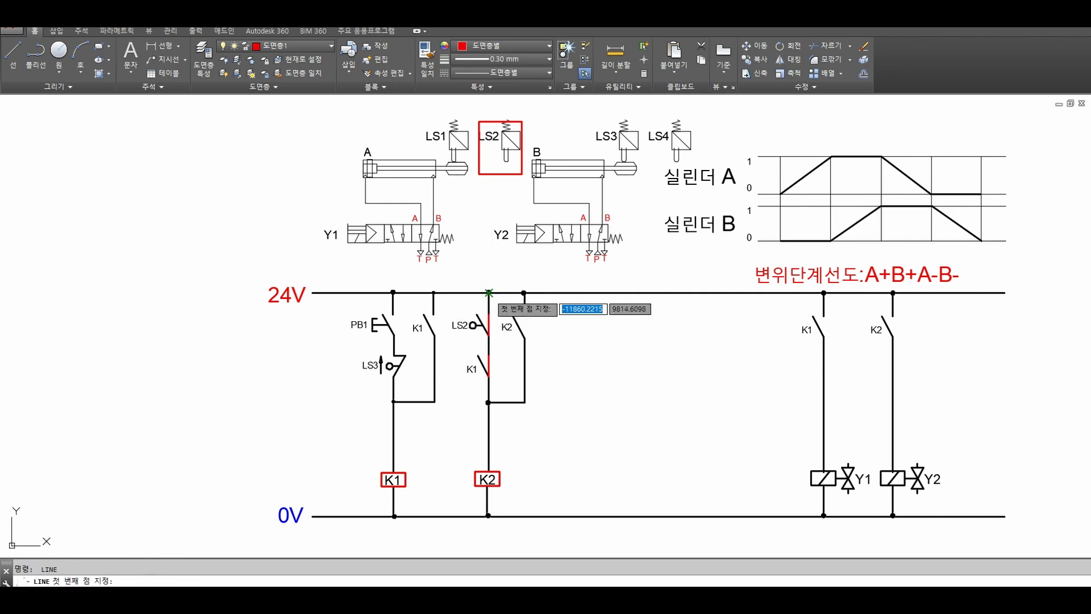
pyautogui.click(488, 292)
pyautogui.click(488, 470)
pyautogui.press('Escape')
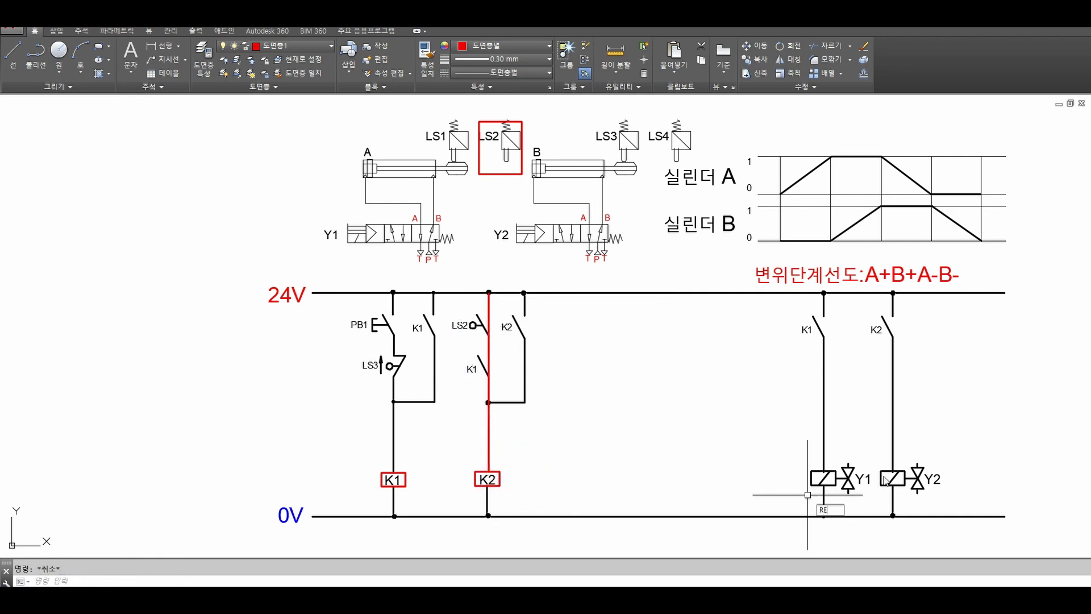
# Step: Draw a red rectangle around the Y2 solenoid in its rung and erase it again
pyautogui.click(852, 450)
pyautogui.click(951, 504)
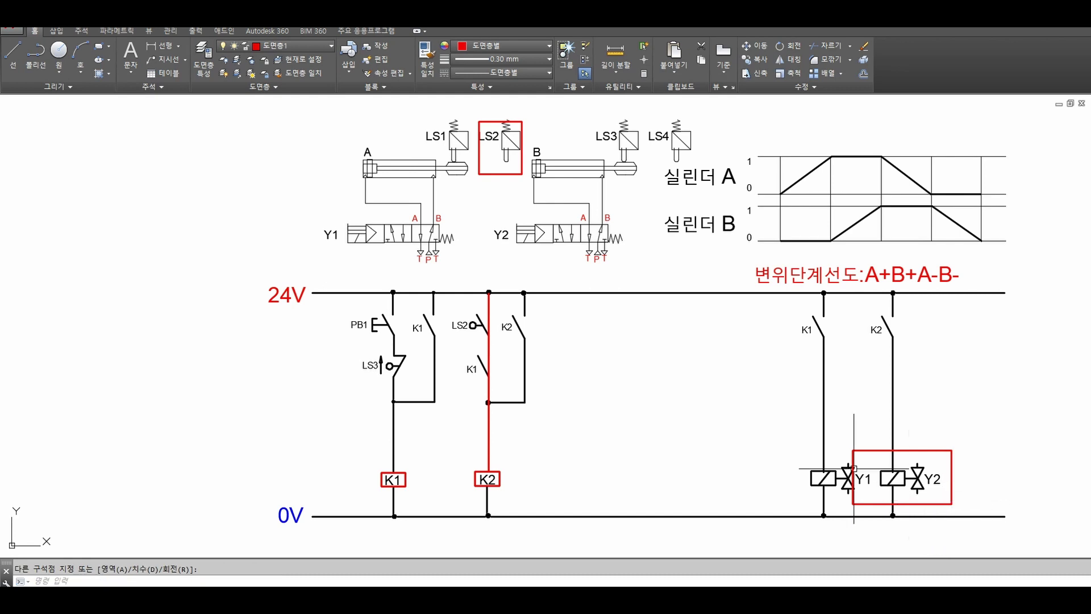
pyautogui.click(951, 457)
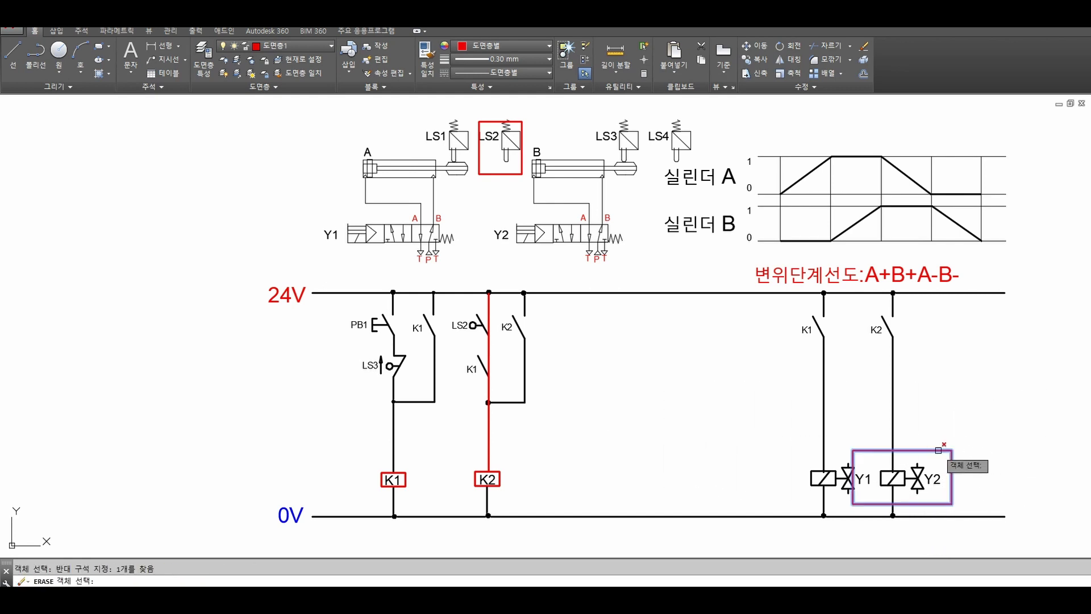
pyautogui.press('Return')
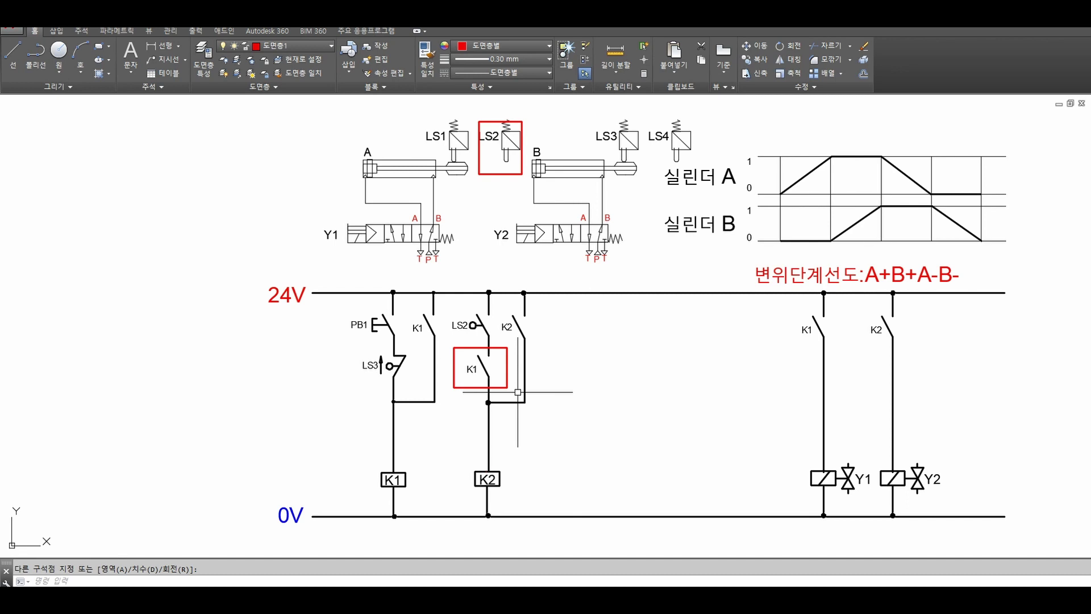
# Step: Erase the red rectangles around the K1 contact in the K2 rung and the LS2 limit switch
pyautogui.write('e')
pyautogui.press('space')
pyautogui.click(508, 381)
pyautogui.press('space')
pyautogui.write('e')
pyautogui.press('space')
pyautogui.click(501, 164)
pyautogui.click(492, 181)
pyautogui.press('space')
# Step: Outline the K1 coil with a red rectangle
pyautogui.write('rec')
pyautogui.press('space')
pyautogui.click(381, 472)
pyautogui.click(405, 486)
pyautogui.press('Escape')
# Step: Draw short red lines closing PB1, the K1 self-holding contact and the K1 contact in the K2 rung
pyautogui.write('l')
pyautogui.press('space')
pyautogui.click(433, 314)
pyautogui.click(434, 336)
pyautogui.press('space')
pyautogui.press('space')
pyautogui.click(488, 355)
pyautogui.click(488, 377)
pyautogui.press('space')
# Step: Draw a red line closing the K1 contact in the Y1 rung and outline the Y1 solenoid coil in red
pyautogui.press('space')
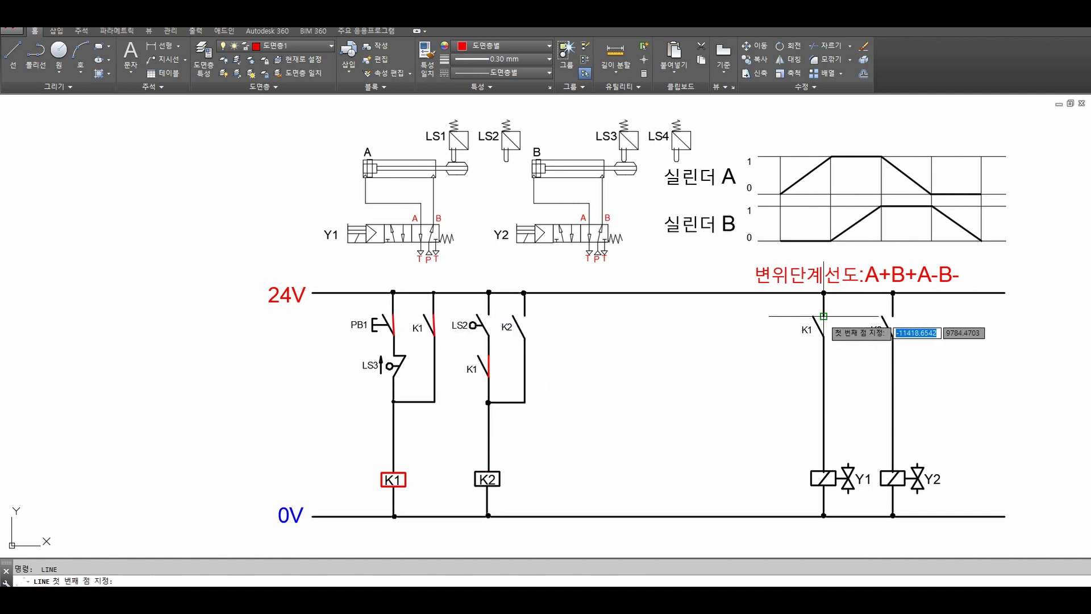
pyautogui.click(823, 316)
pyautogui.click(823, 336)
pyautogui.press('space')
pyautogui.write('rec')
pyautogui.press('space')
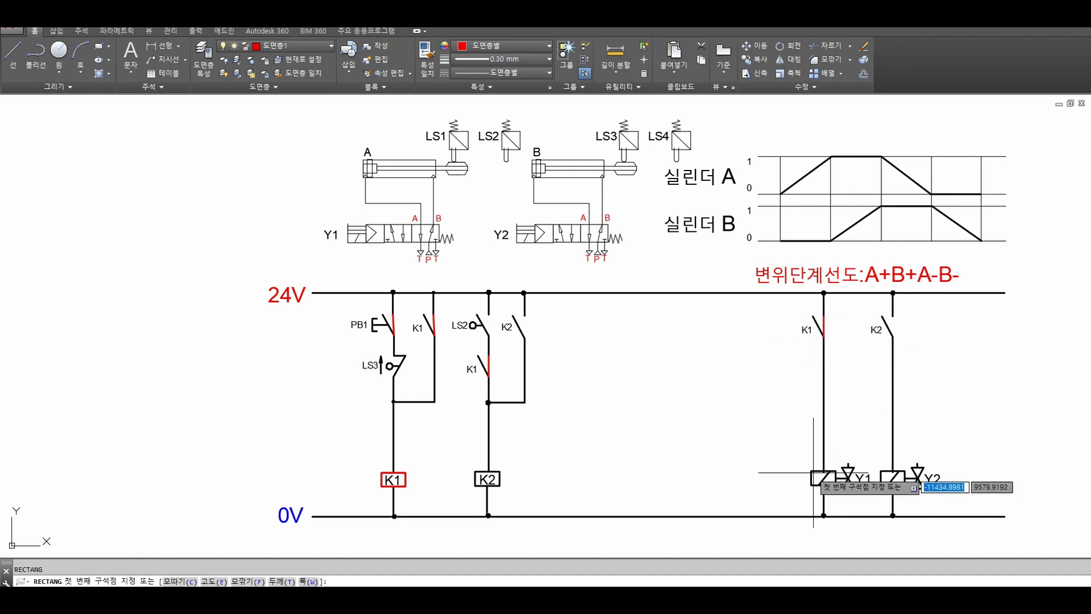
pyautogui.click(811, 471)
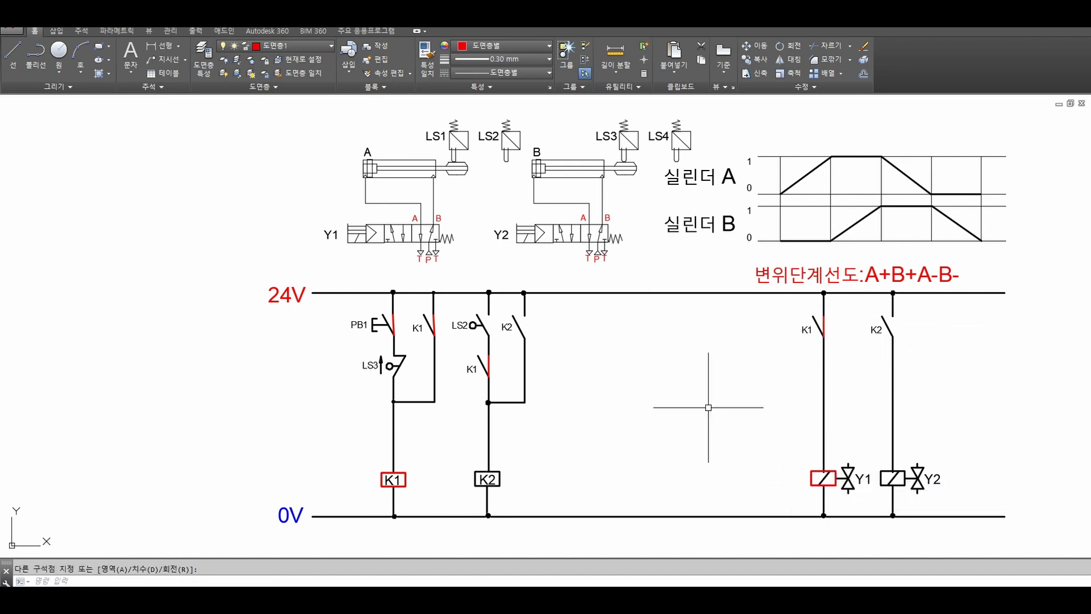
# Step: Draw red rectangles around the Y1 solenoid in its rung and around the Y1 label and solenoid of cylinder A's valve
pyautogui.press('space')
pyautogui.click(789, 454)
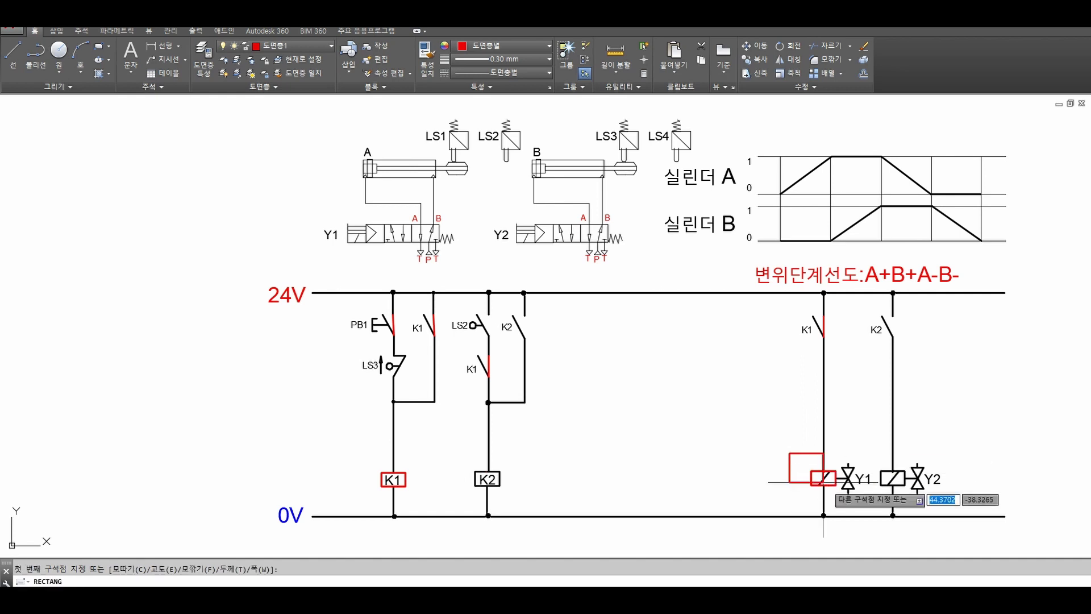
pyautogui.click(871, 502)
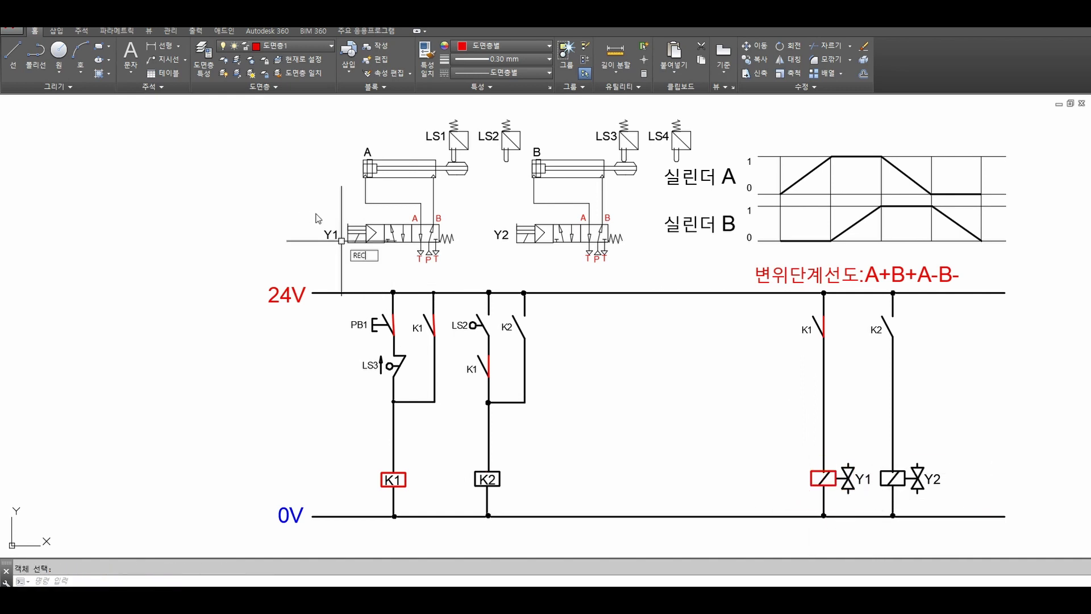
pyautogui.press('space')
pyautogui.click(303, 212)
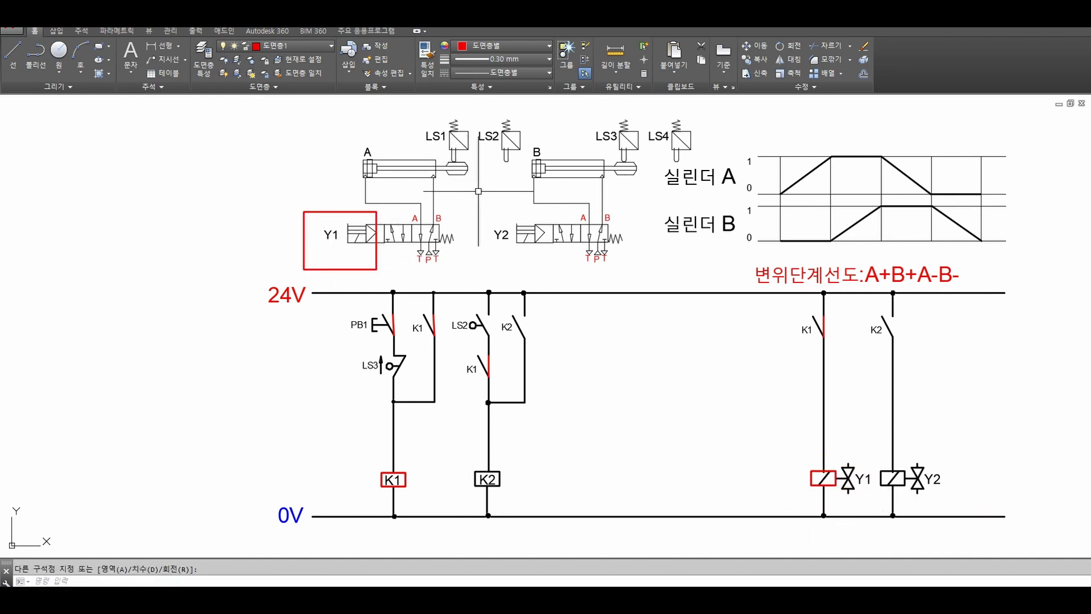
# Step: Move cylinder A's piston rod horizontally out to LS2
pyautogui.write('m')
pyautogui.press('space')
pyautogui.click(482, 201)
pyautogui.click(462, 172)
pyautogui.press('space')
pyautogui.click(467, 168)
pyautogui.click(524, 166)
pyautogui.press('Escape')
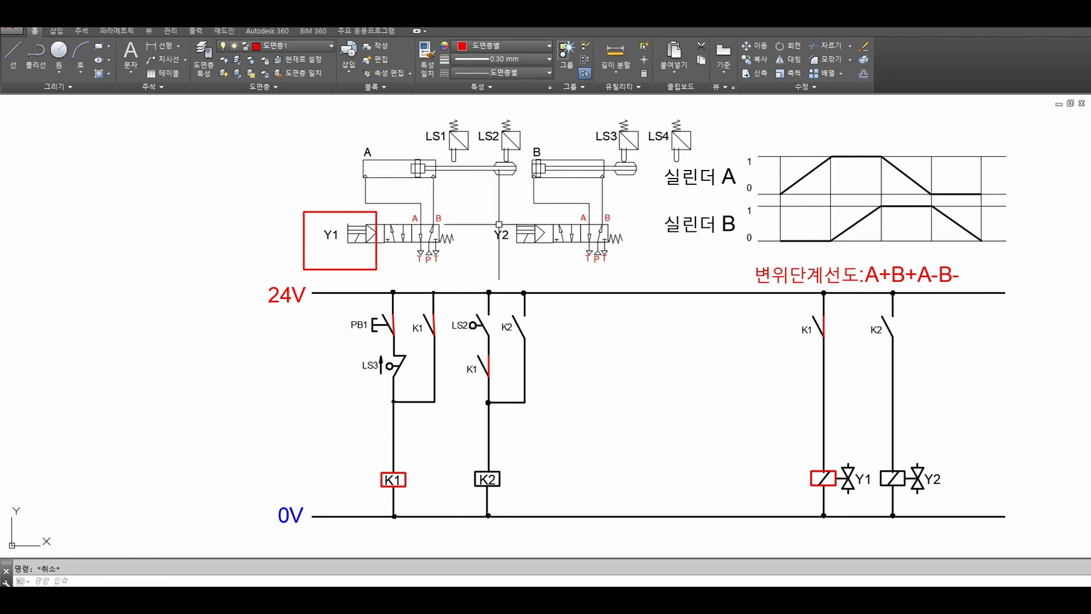
# Step: Draw a red rectangle around LS2 and the end of cylinder A's extended rod
pyautogui.write('rec')
pyautogui.press('space')
pyautogui.press('Escape')
pyautogui.press('space')
pyautogui.click(477, 120)
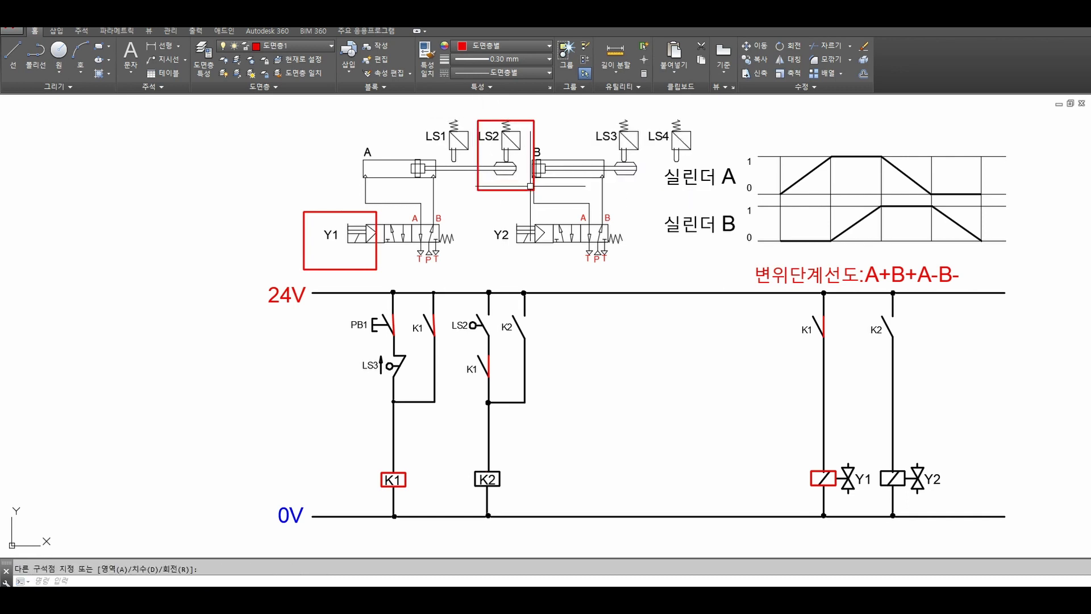
# Step: Outline the K2 coil with a red rectangle
pyautogui.write('rec')
pyautogui.press('space')
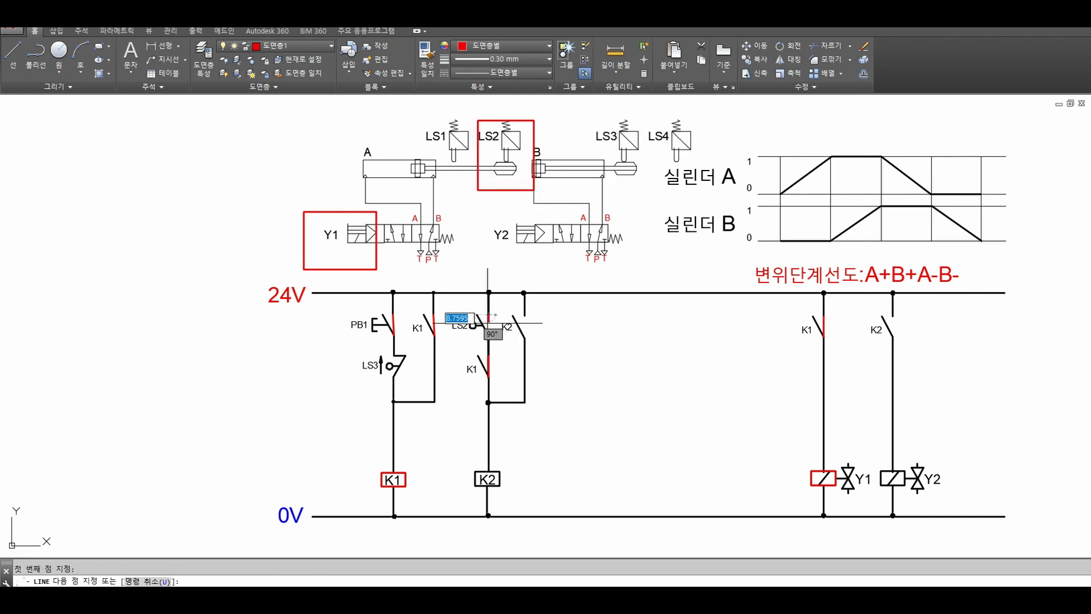
pyautogui.click(475, 471)
pyautogui.click(500, 486)
# Step: Draw short red lines closing the LS2 contact, the K2 self-holding contact and the K2 contact in the Y2 rung
pyautogui.write('l')
pyautogui.press('space')
pyautogui.click(524, 316)
pyautogui.click(524, 338)
pyautogui.press('space')
pyautogui.press('space')
pyautogui.click(892, 316)
pyautogui.click(893, 336)
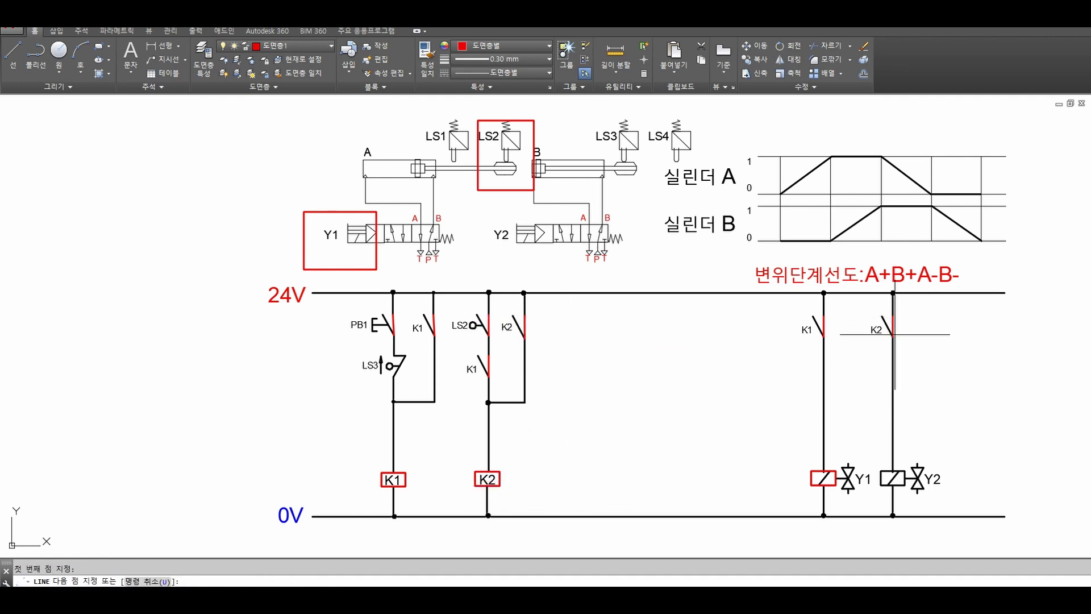
pyautogui.press('Escape')
# Step: Draw red rectangles around the Y2 solenoid coil in its rung and the Y2 label and solenoid of cylinder B's valve
pyautogui.write('rec')
pyautogui.press('space')
pyautogui.click(881, 471)
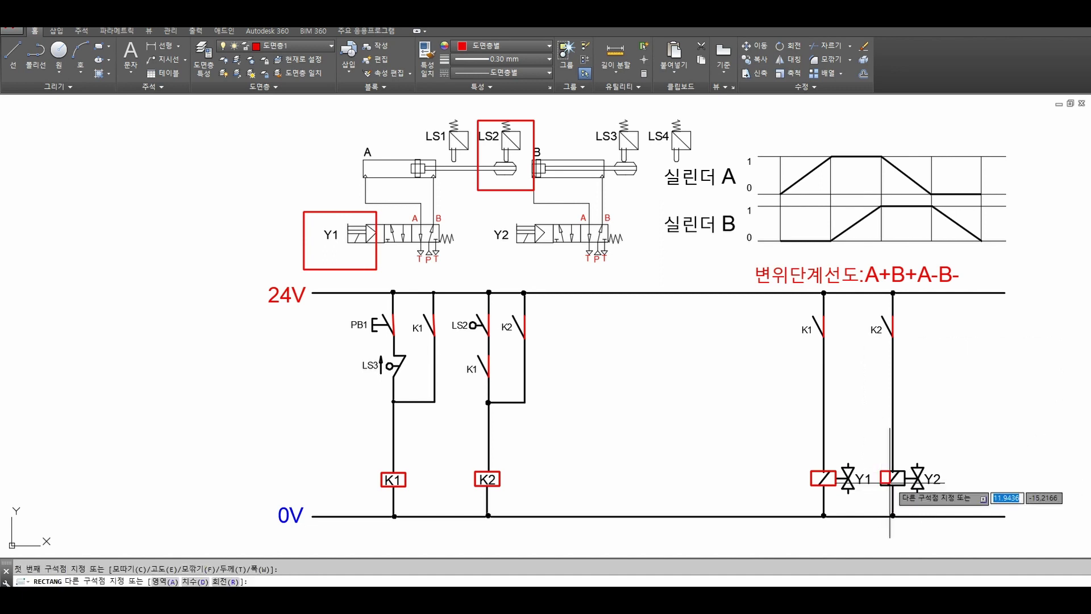
pyautogui.click(905, 486)
pyautogui.press('space')
pyautogui.click(493, 220)
pyautogui.click(544, 257)
# Step: Move cylinder B's piston rod horizontally out to LS4
pyautogui.write('m')
pyautogui.press('space')
pyautogui.click(627, 169)
pyautogui.press('space')
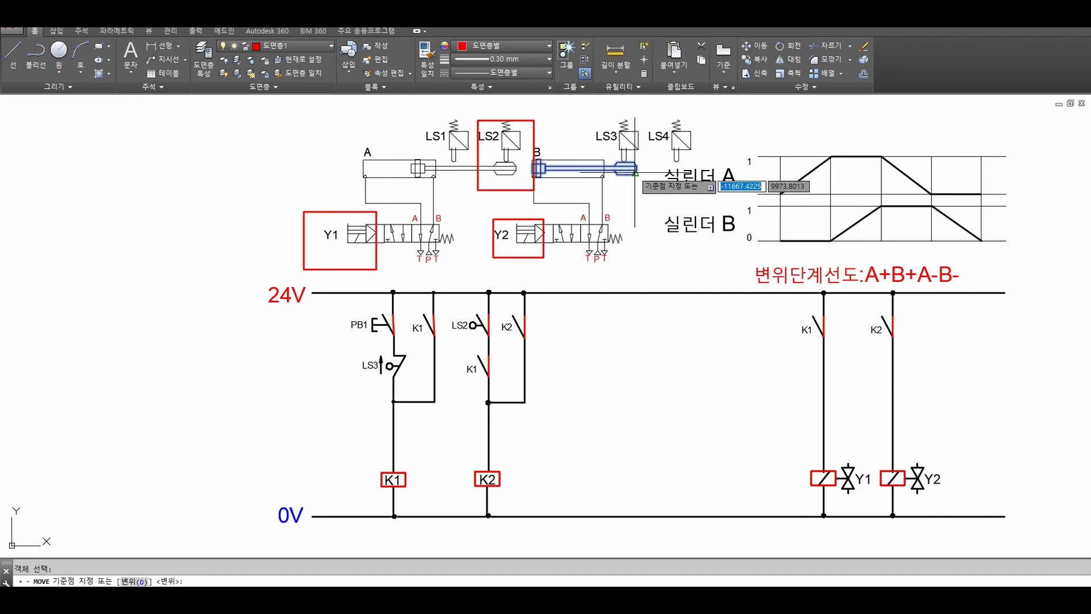
pyautogui.click(634, 171)
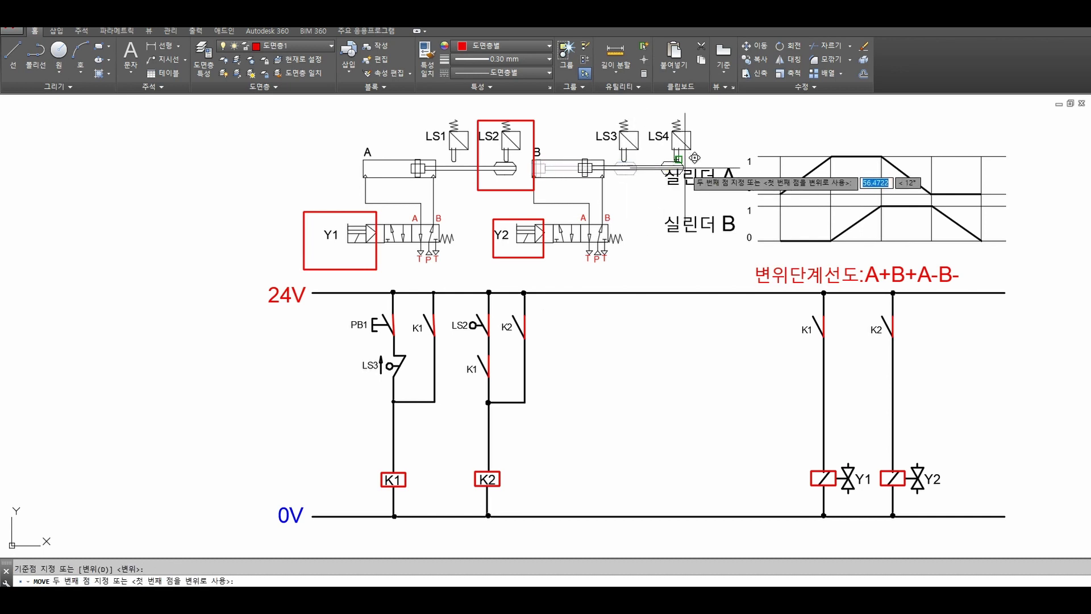
pyautogui.click(694, 158)
# Step: Draw a red rectangle around LS4 and the end of cylinder B's extended rod
pyautogui.write('rec')
pyautogui.press('space')
pyautogui.click(640, 114)
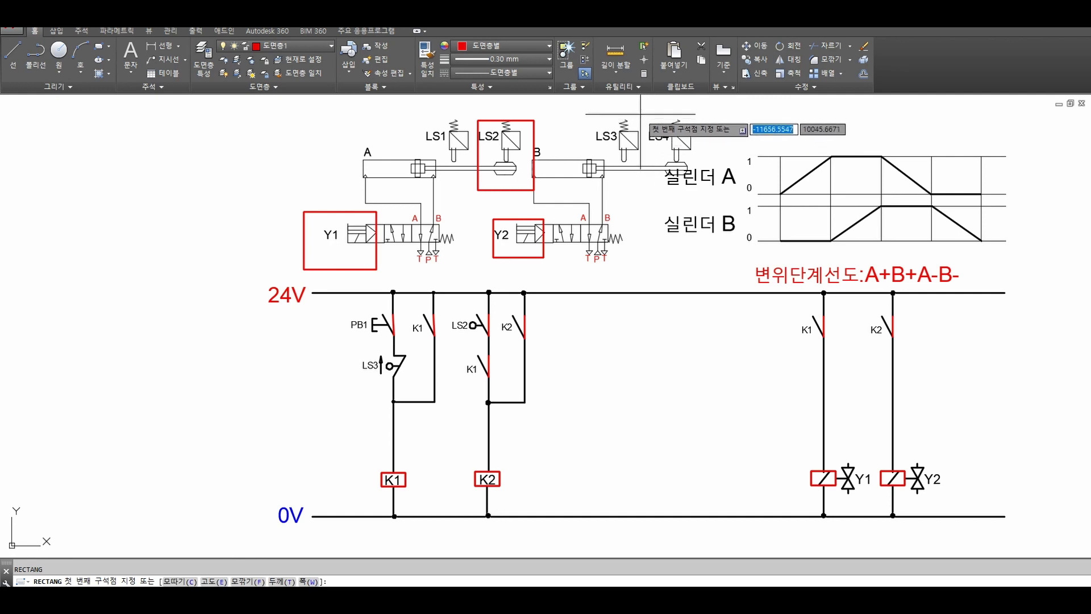
pyautogui.click(707, 188)
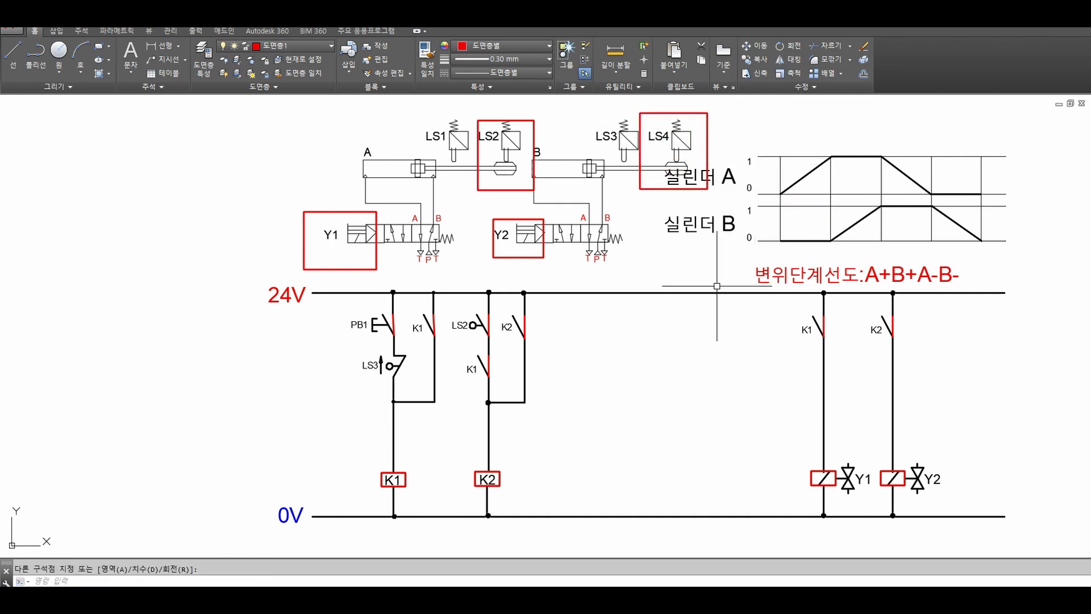
# Step: Draw red rectangles around the empty rung space beside the K2 rung and around A- in the A+B+A-B- sequence text
pyautogui.press('space')
pyautogui.click(547, 277)
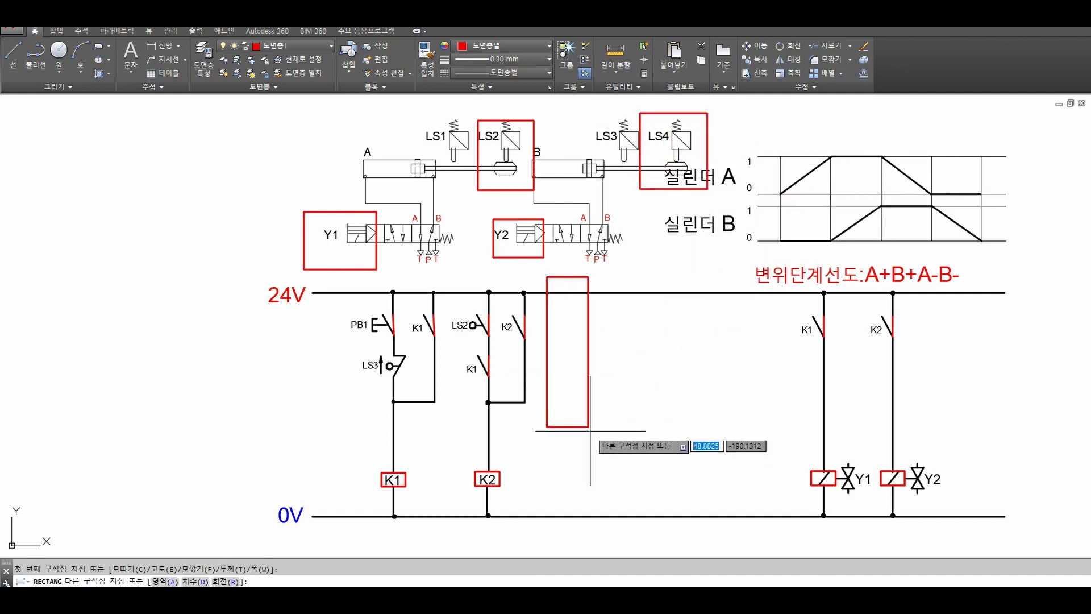
pyautogui.click(611, 534)
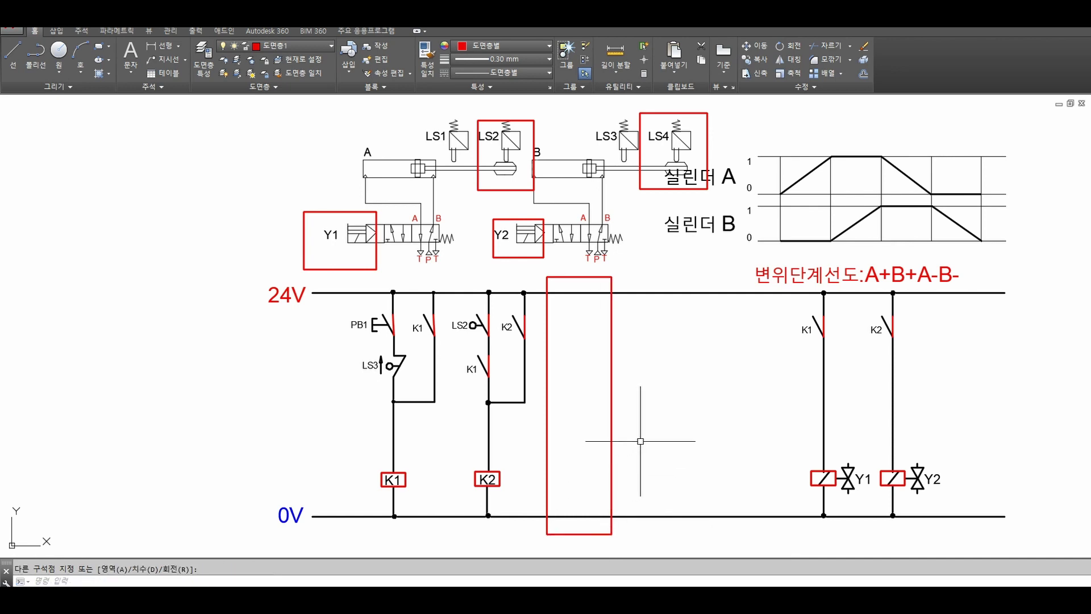
pyautogui.press('space')
pyautogui.click(905, 252)
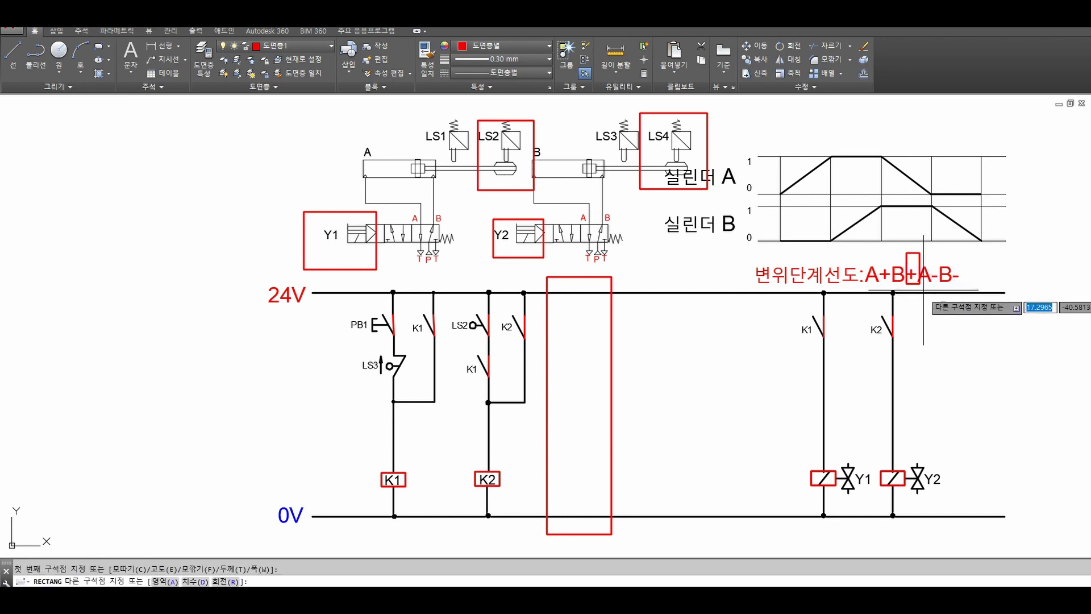
pyautogui.click(941, 308)
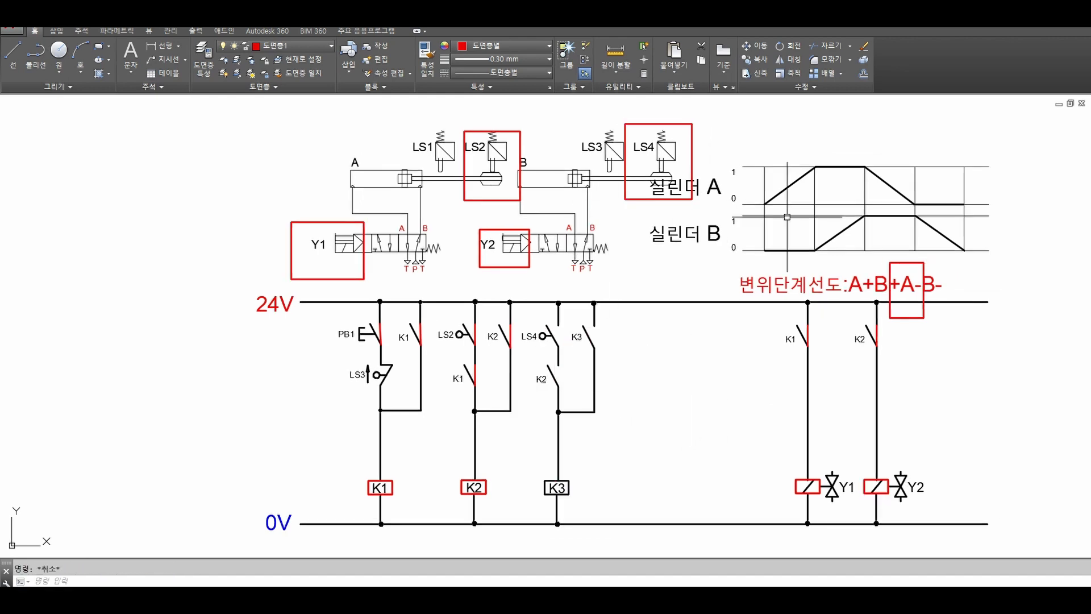
# Step: Draw red lines through the K2 contact and the LS4 contact in the K3 rung
pyautogui.write('l')
pyautogui.press('Return')
pyautogui.click(558, 365)
pyautogui.click(558, 386)
pyautogui.press('Escape')
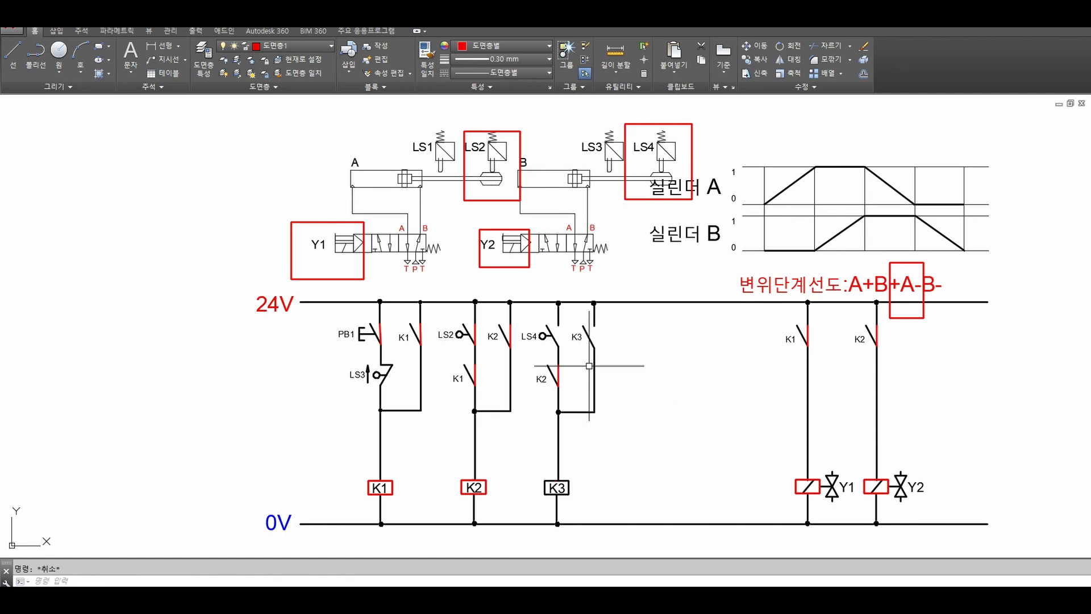
pyautogui.write('l')
pyautogui.press('Return')
pyautogui.click(558, 325)
pyautogui.click(558, 345)
pyautogui.press('Escape')
# Step: Draw a red rectangle over the K3 coil and a red line through the K3 holding contact
pyautogui.write('rec')
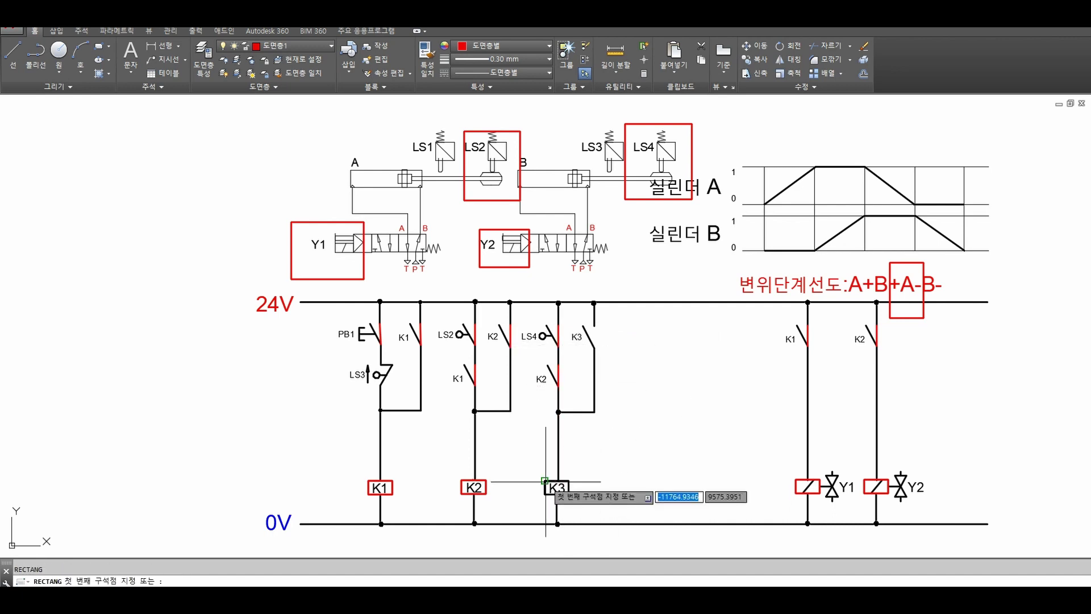
pyautogui.press('Return')
pyautogui.click(544, 481)
pyautogui.click(568, 495)
pyautogui.press('Escape')
pyautogui.press('Return')
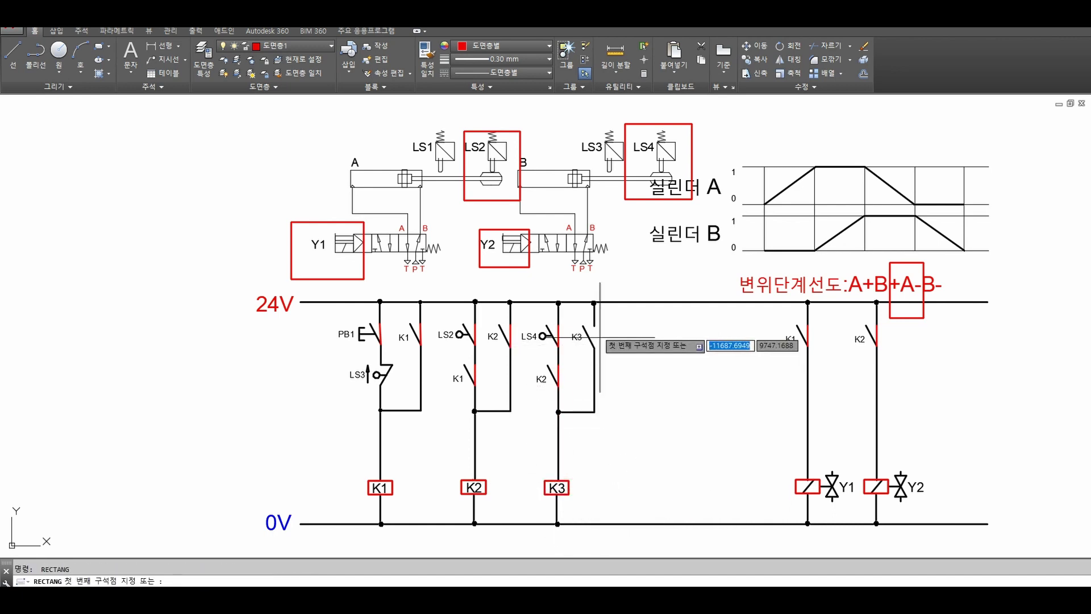
pyautogui.press('Escape')
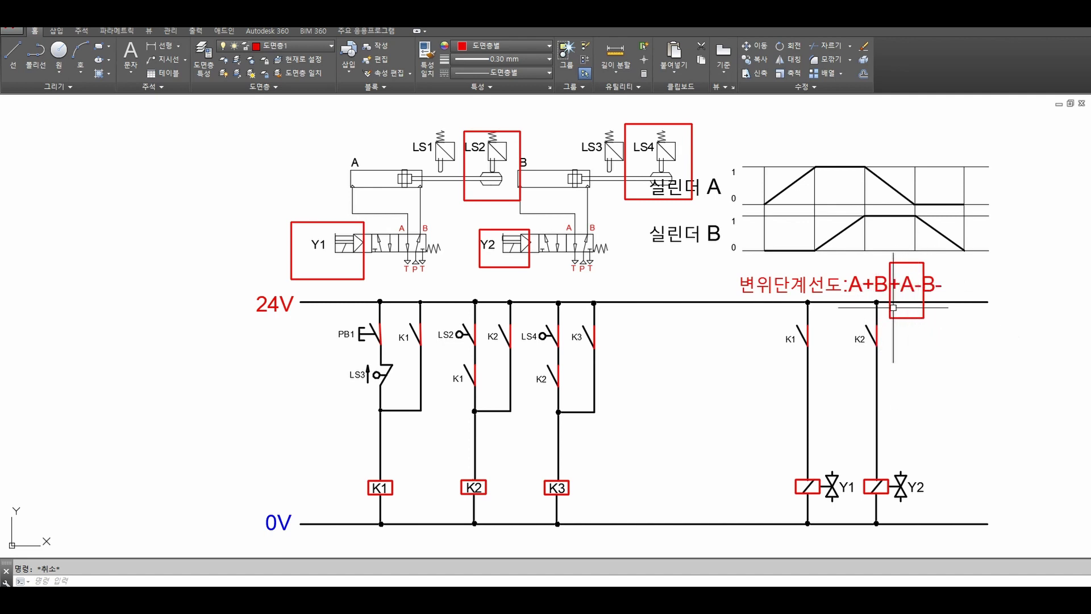
# Step: Draw a red rectangle around the Y1 solenoid coil and its label, and erase the red line at the K1 contact in that rung
pyautogui.moveTo(840, 445); pyautogui.dragTo(842, 427, button='middle')
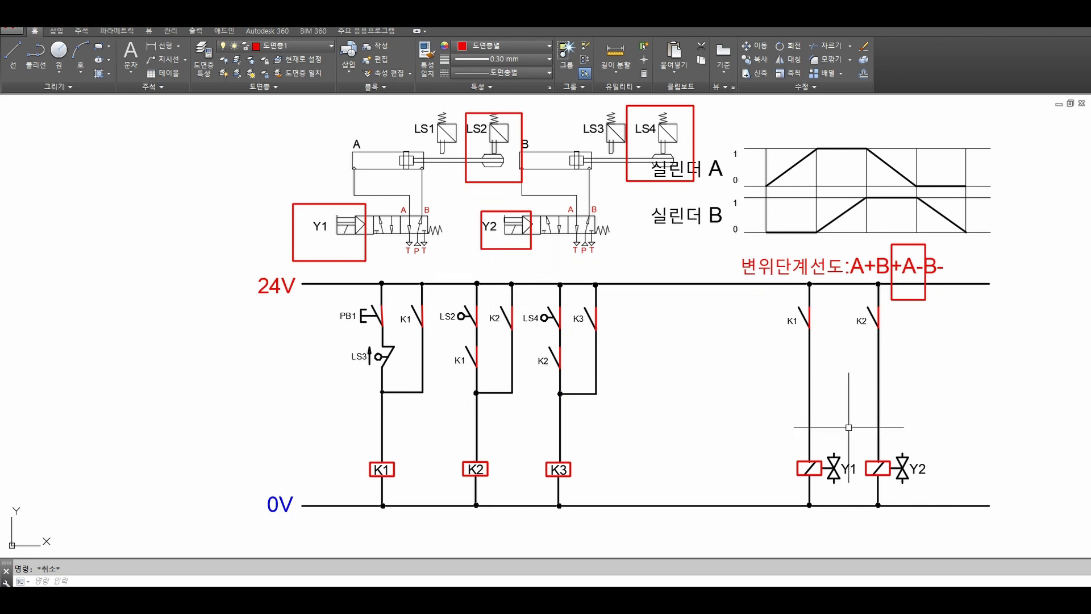
pyautogui.write('RE')
pyautogui.press('Return')
pyautogui.click(777, 434)
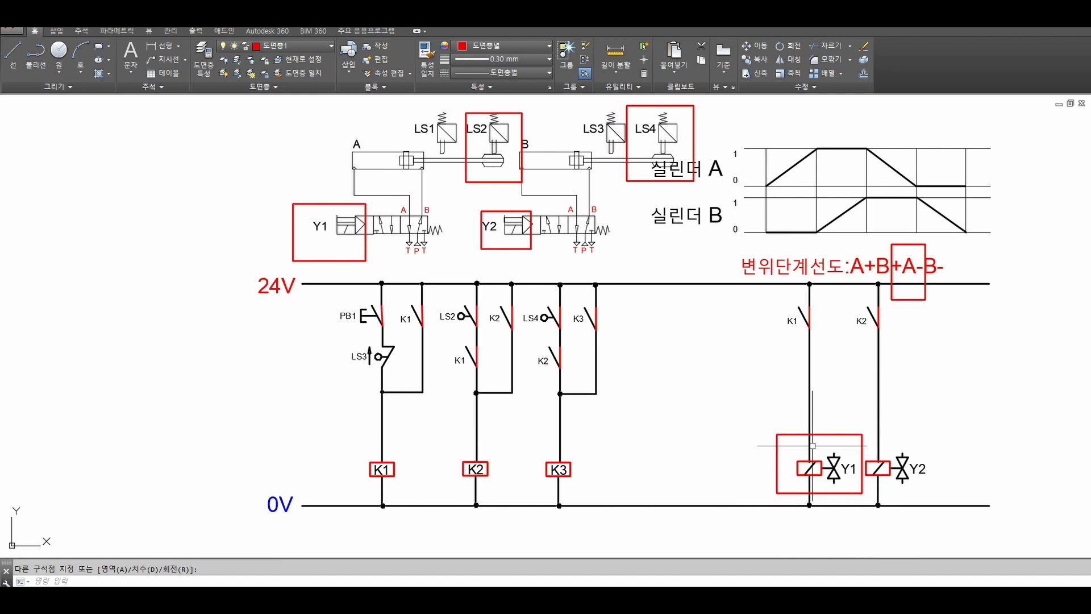
pyautogui.click(810, 319)
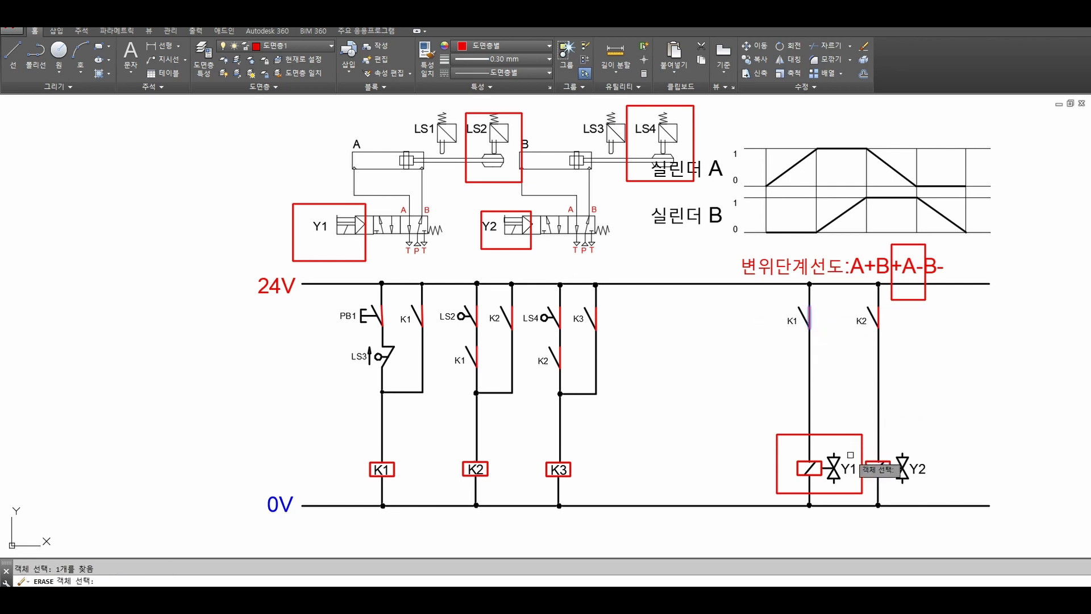
pyautogui.press('Return')
# Step: Draw red rectangles around the K3 coil and around the empty stretch of rung above the K1 coil
pyautogui.write('REC')
pyautogui.press('Return')
pyautogui.click(522, 437)
pyautogui.click(602, 497)
pyautogui.write('R')
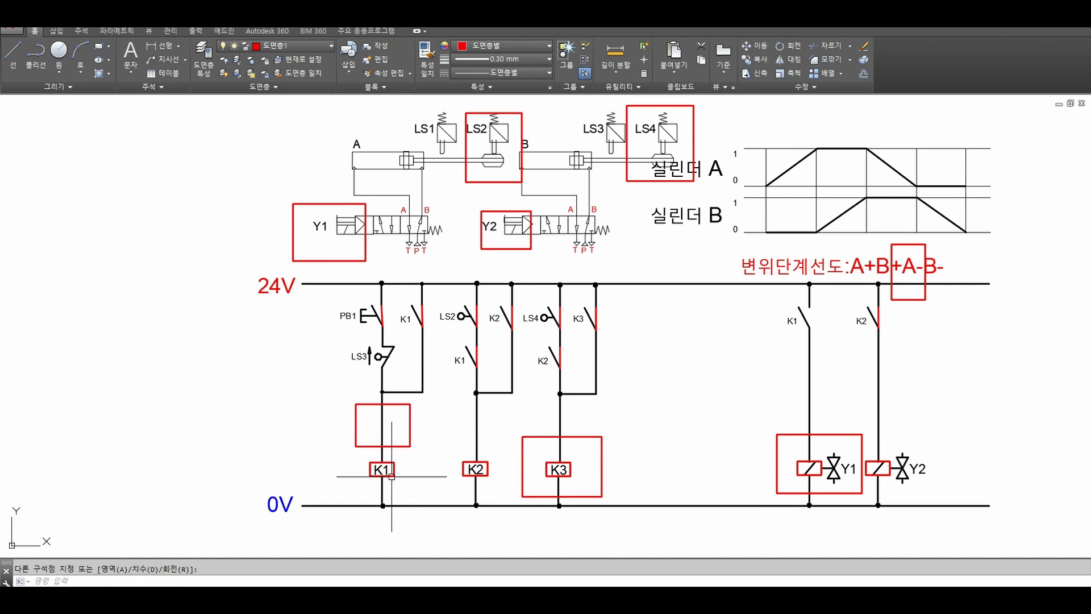
# Step: Erase the K1 coil's red outline and the red lines at the K1 contacts in the holding branch and the K2 rung
pyautogui.write('E')
pyautogui.press('Return')
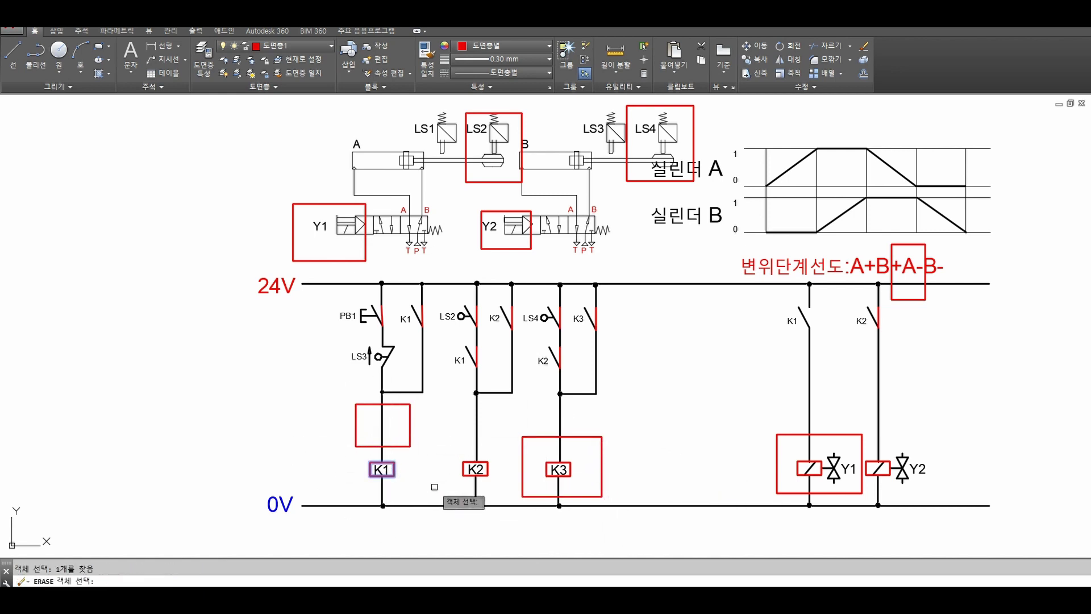
pyautogui.press('Return')
pyautogui.write('e')
pyautogui.press('Return')
pyautogui.click(422, 315)
pyautogui.press('Return')
pyautogui.write('e')
pyautogui.press('Return')
pyautogui.click(478, 355)
pyautogui.press('Return')
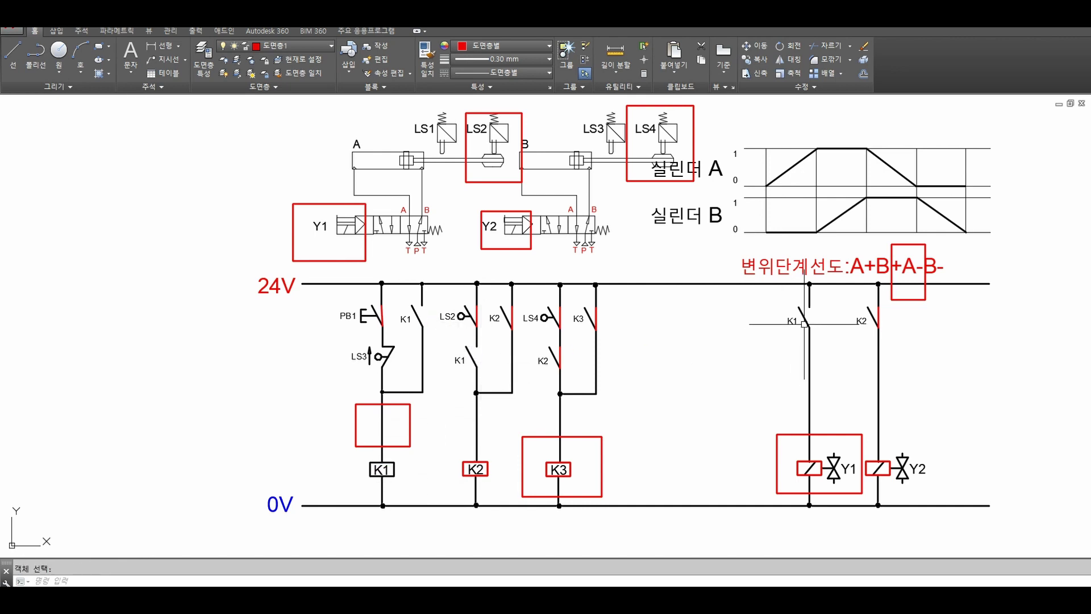
# Step: Draw a red rectangle around the K1 contact in the Y1 rung
pyautogui.click(769, 296)
pyautogui.click(829, 350)
pyautogui.press('Escape')
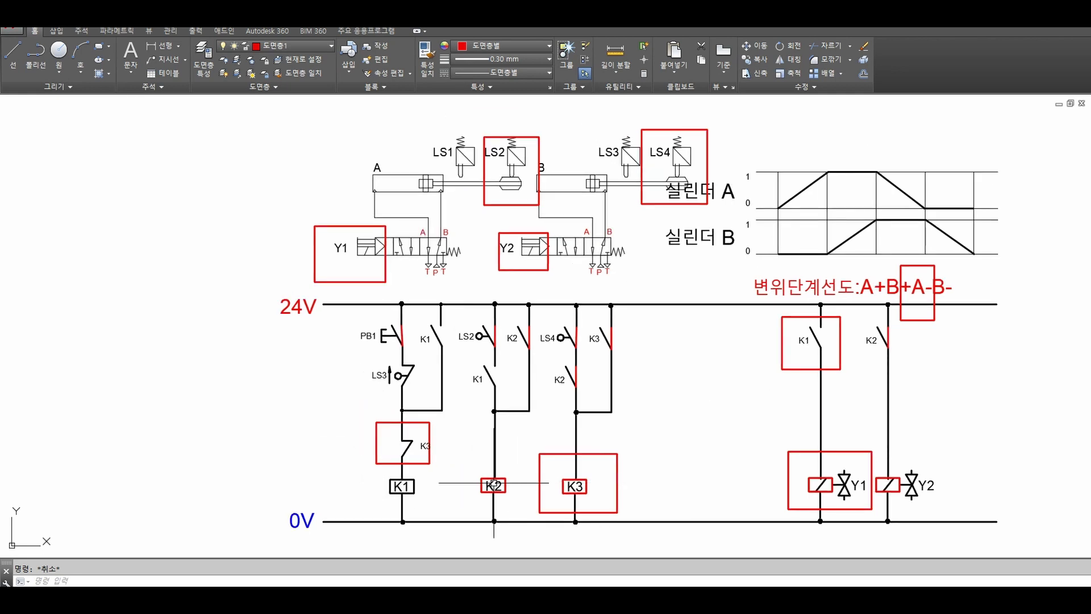
# Step: Replace the red rectangle at the K3 contact above the K1 coil with a wider one that encloses the K3 label
pyautogui.write('e')
pyautogui.press('space')
pyautogui.click(430, 460)
pyautogui.press('space')
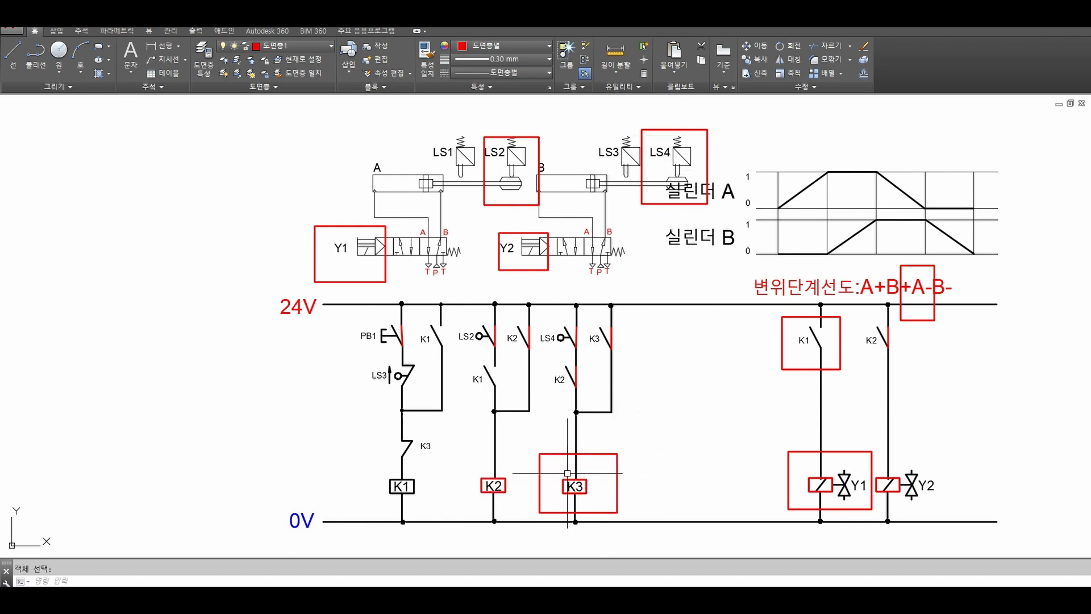
pyautogui.write('REC')
pyautogui.press('space')
pyautogui.click(362, 428)
pyautogui.click(459, 471)
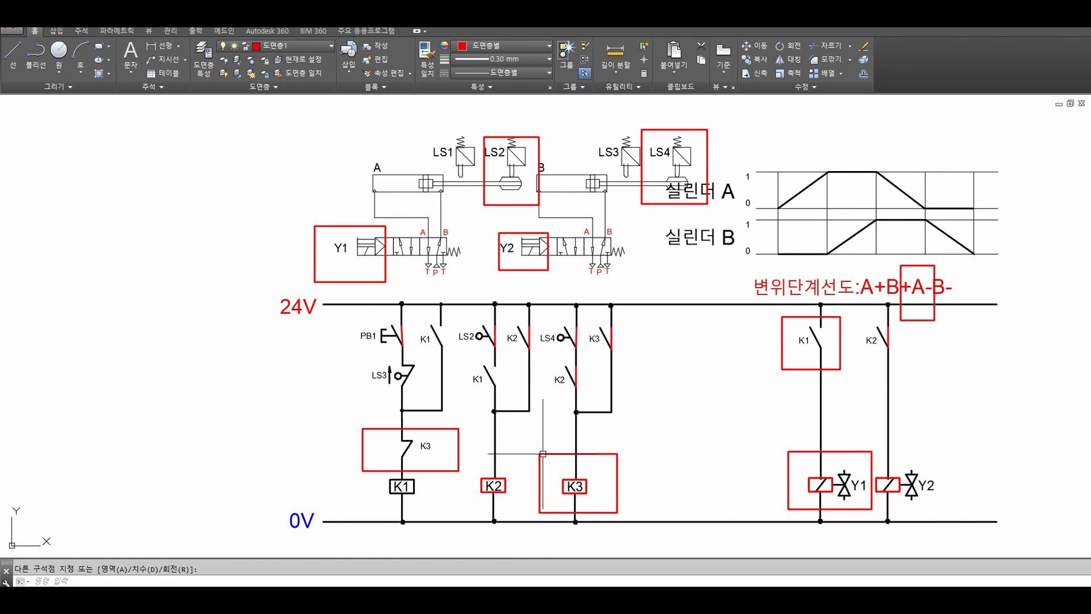
# Step: Erase the red markings around cylinder A's Y1 valve solenoid, the K1 contact and the Y1 coil in the Y1 rung
pyautogui.press('space')
pyautogui.click(397, 279)
pyautogui.click(381, 283)
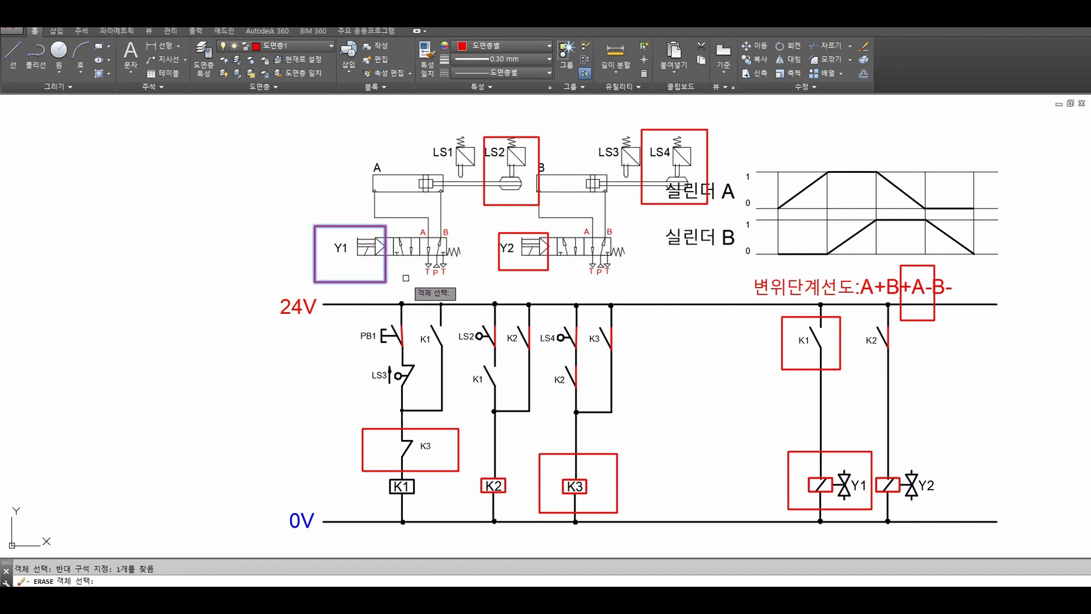
pyautogui.press('space')
pyautogui.press('space')
pyautogui.click(793, 361)
pyautogui.click(772, 398)
pyautogui.press('space')
pyautogui.press('space')
pyautogui.click(796, 470)
pyautogui.click(779, 467)
pyautogui.press('space')
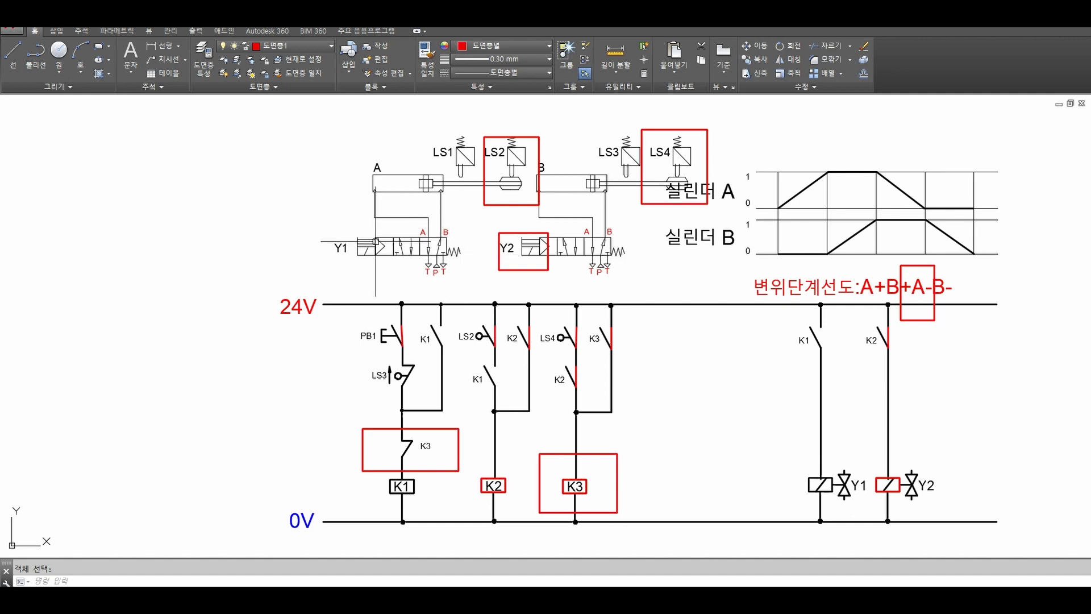
# Step: Move cylinder A's piston rod horizontally back to LS1
pyautogui.write('m')
pyautogui.press('space')
pyautogui.click(470, 182)
pyautogui.press('space')
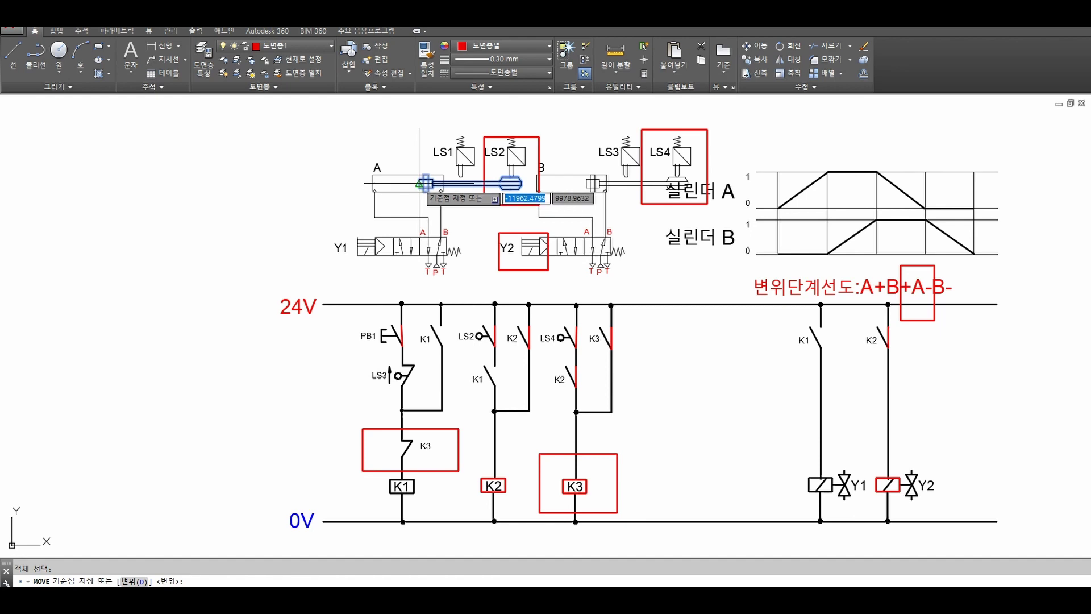
pyautogui.click(419, 183)
pyautogui.press('Escape')
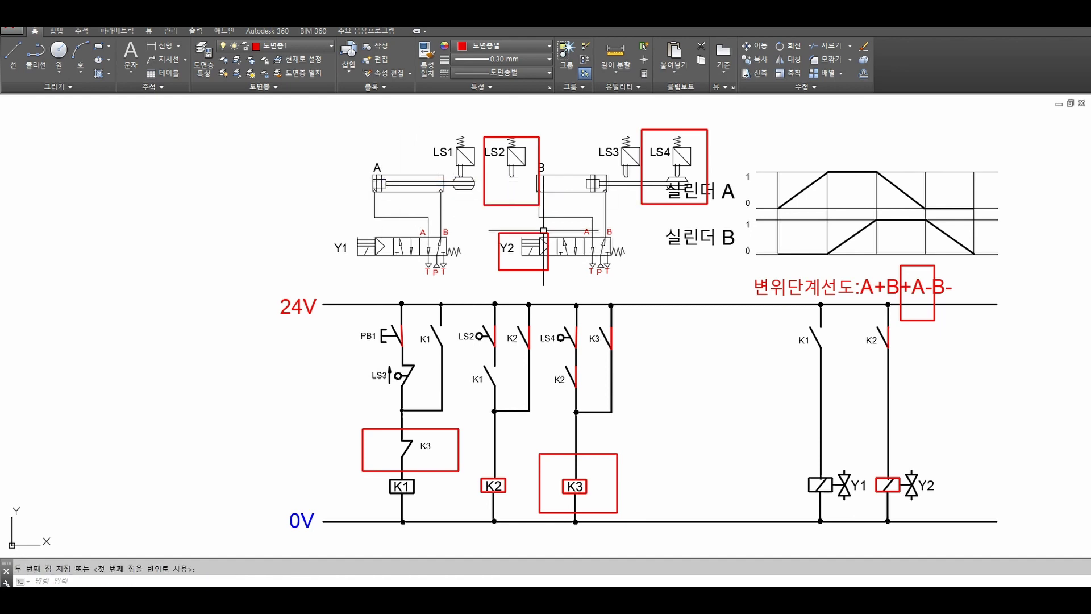
# Step: Erase the red rectangles around LS2, LS4 and the Y2 solenoid of cylinder B's valve
pyautogui.write('e')
pyautogui.press('space')
pyautogui.click(514, 196)
pyautogui.click(497, 225)
pyautogui.press('space')
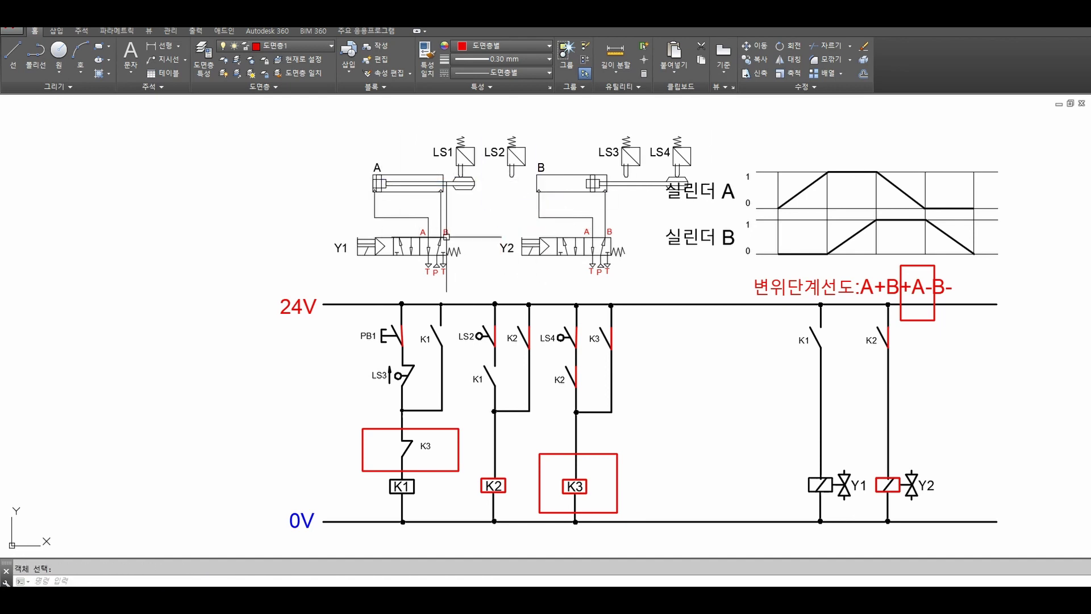
# Step: Draw a red rectangle around LS1 and the end of cylinder A's retracted rod
pyautogui.write('rec')
pyautogui.press('space')
pyautogui.click(407, 131)
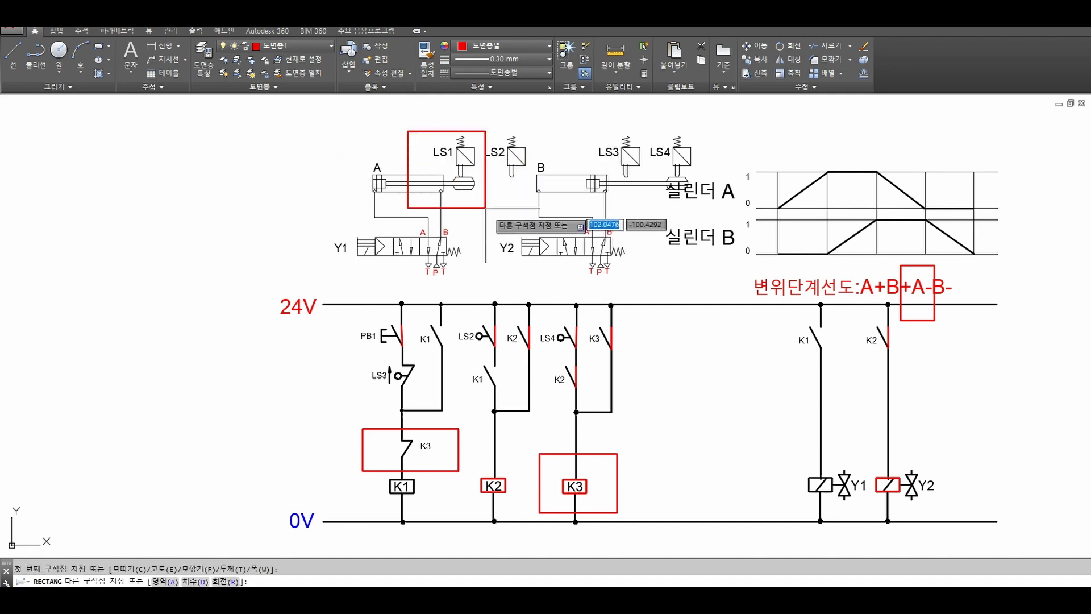
# Step: Draw red rectangles around the empty rung space beside the K3 rung and around B- in the A+B+A-B- sequence text, replacing the A- rectangle
pyautogui.press('space')
pyautogui.click(635, 288)
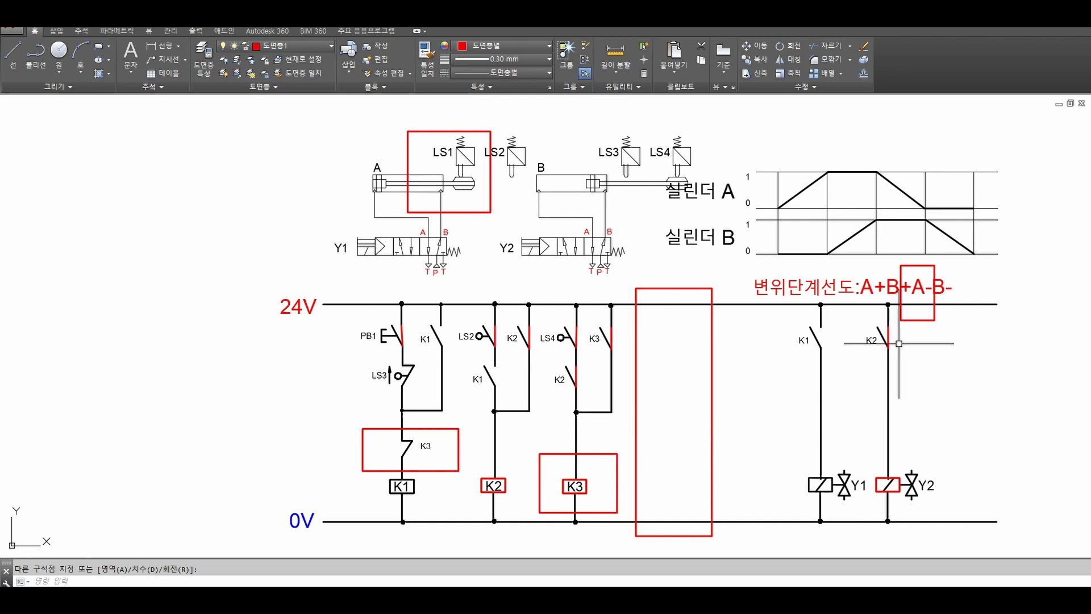
pyautogui.click(926, 268)
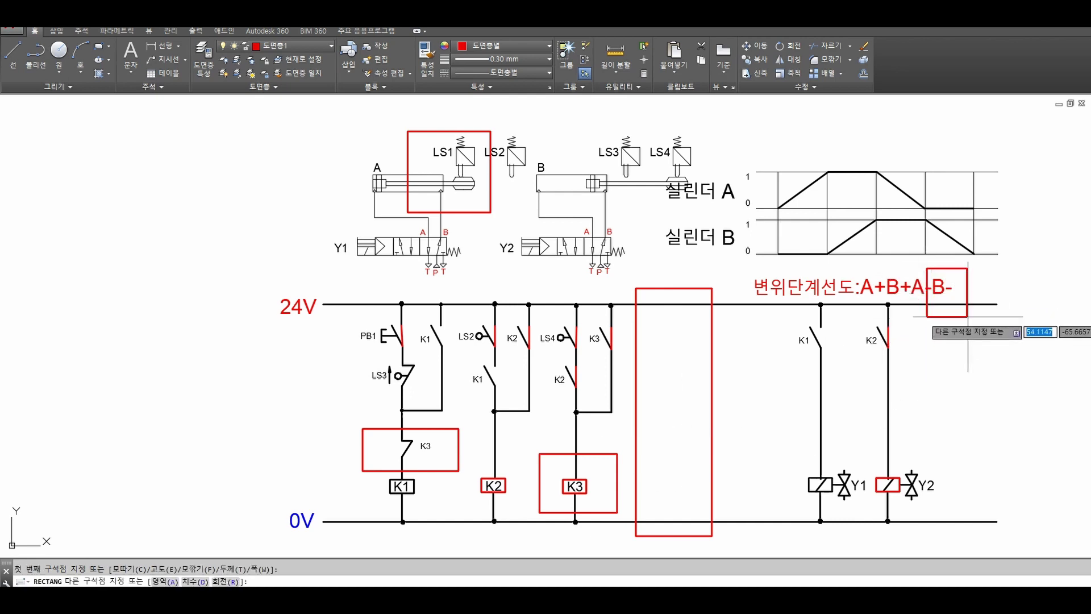
pyautogui.click(971, 318)
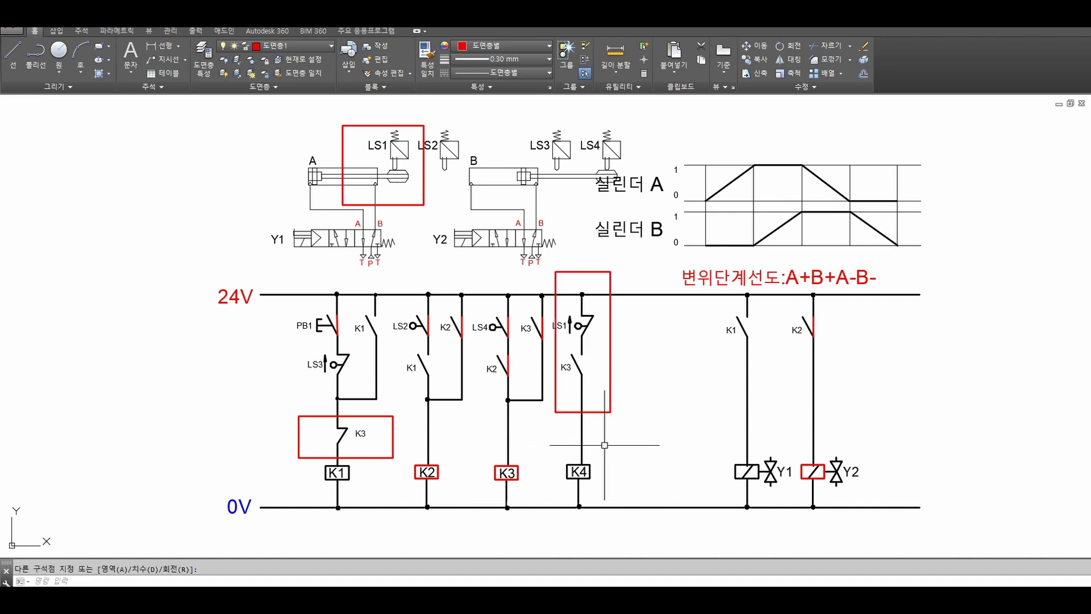
# Step: Mark the K4 coil with a red rectangle and draw another around B- in the sequence text
pyautogui.click(591, 479)
pyautogui.press('Return')
pyautogui.click(852, 263)
pyautogui.click(889, 305)
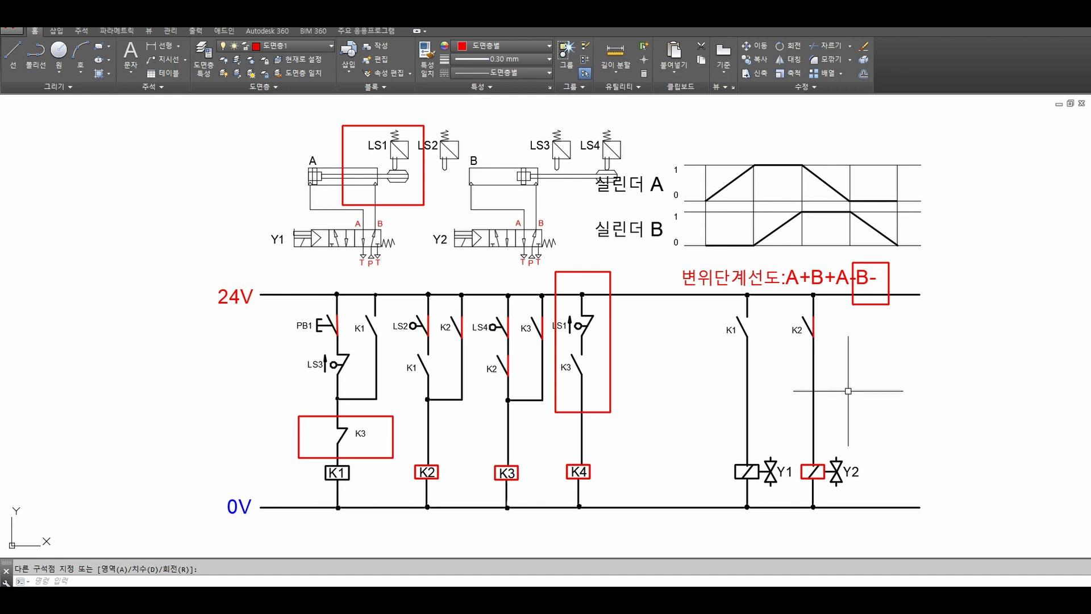
# Step: Draw a tall red rectangle around the whole Y2 rung, from the K2 contact down past the solenoid coil
pyautogui.press('Return')
pyautogui.click(778, 288)
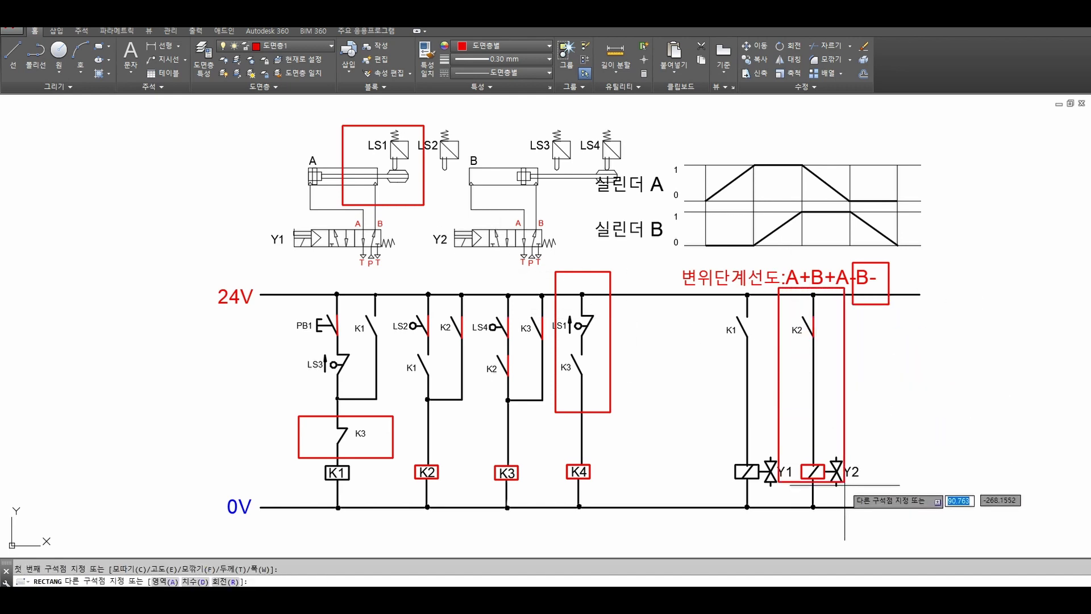
pyautogui.click(873, 534)
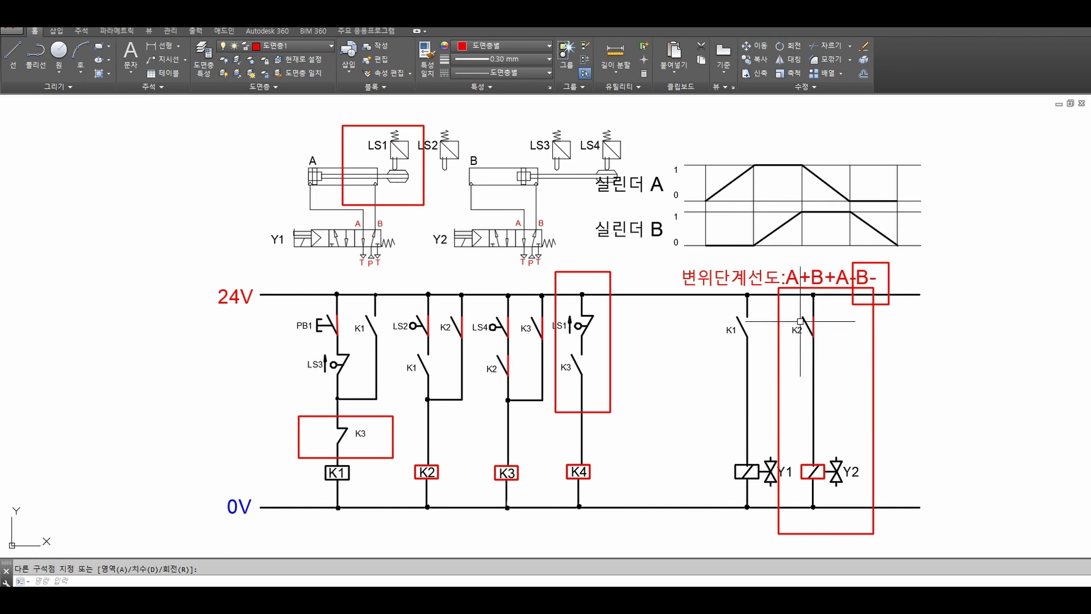
# Step: Erase the red rectangles around the LS1 and K3 contacts in the K4 rung and around the K3 contact above the K1 coil
pyautogui.click(611, 408)
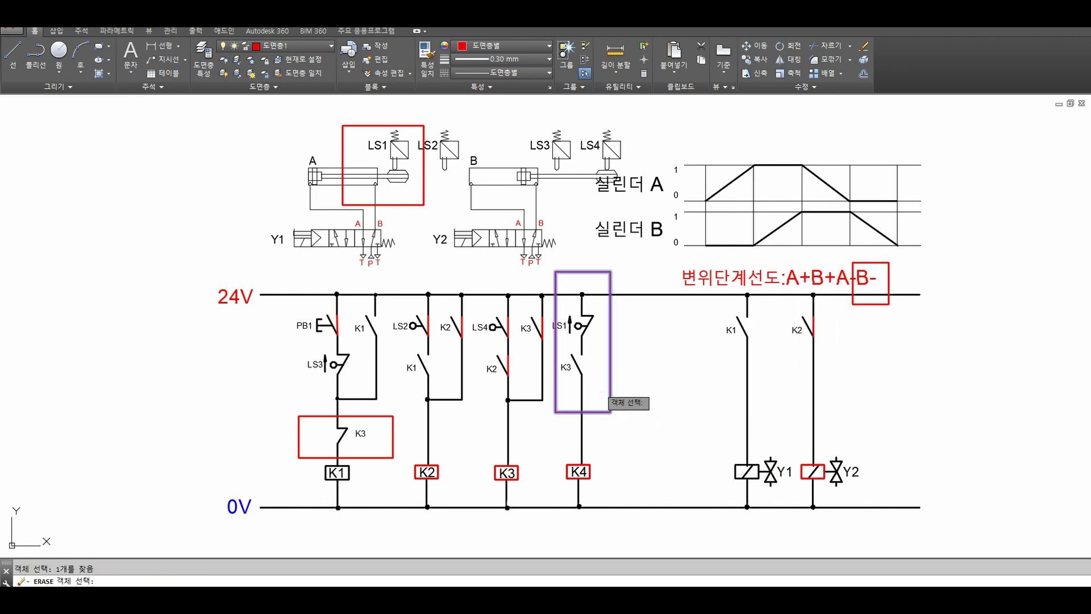
pyautogui.click(601, 389)
pyautogui.click(609, 408)
pyautogui.press('Return')
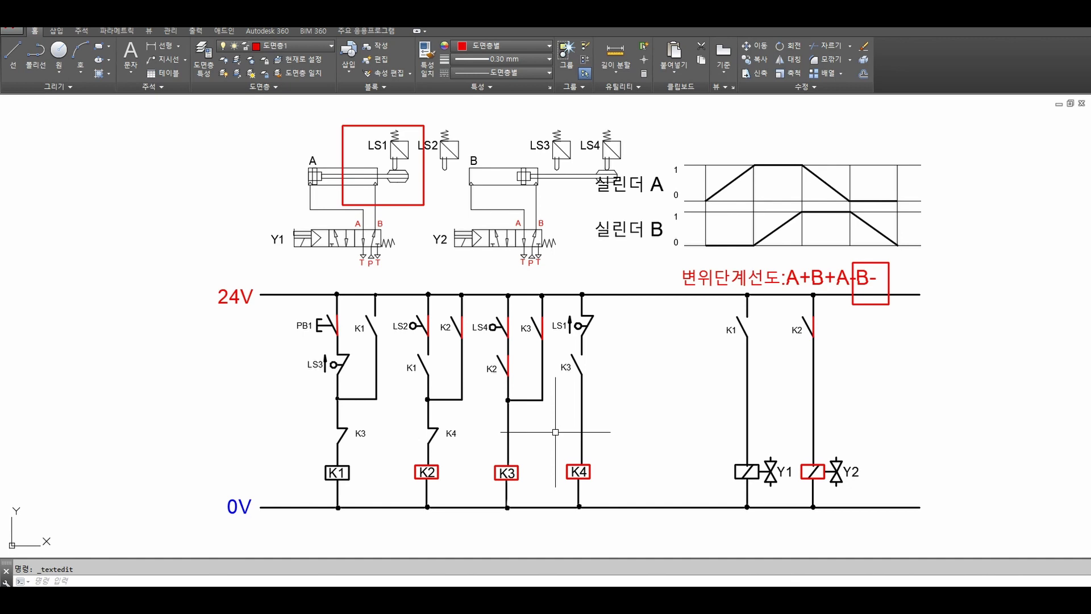
pyautogui.press('Escape')
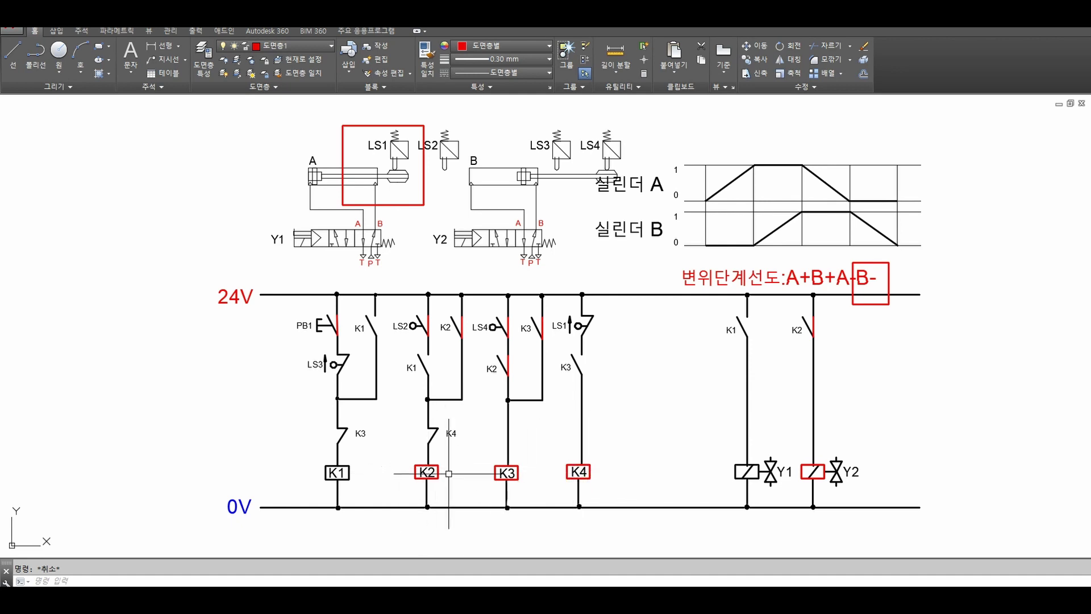
# Step: Erase the red outlines of the K2 coil and the Y2 solenoid coil
pyautogui.write('e')
pyautogui.press('Return')
pyautogui.press('Return')
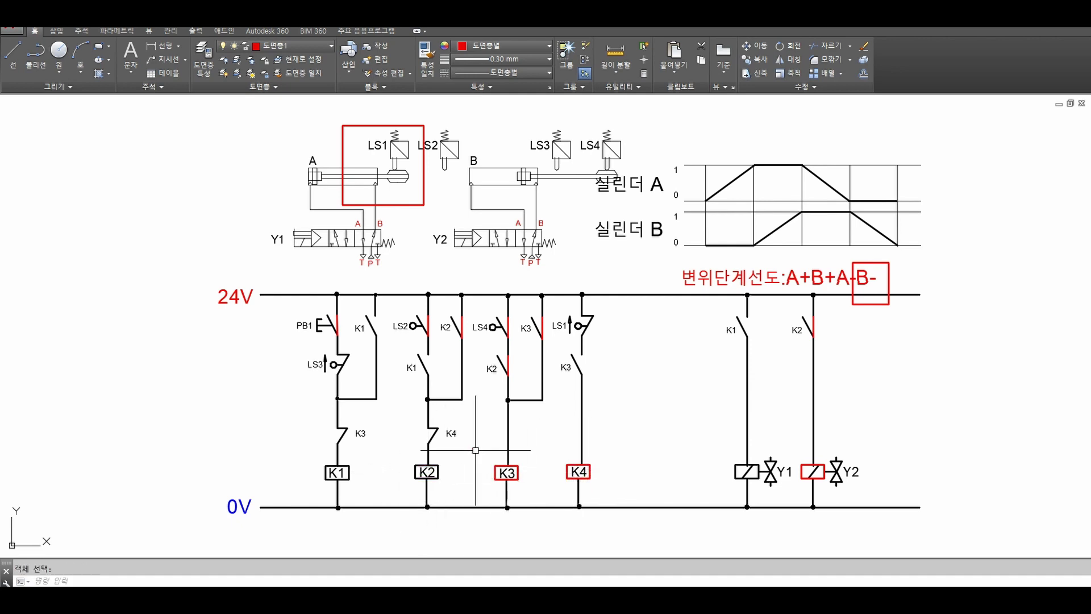
pyautogui.press('Return')
pyautogui.click(799, 472)
pyautogui.press('Return')
# Step: Erase the red lines at the K2 contacts in the Y2 rung, the K2 holding branch and the K3 rung
pyautogui.press('Return')
pyautogui.click(812, 327)
pyautogui.press('Return')
pyautogui.press('Return')
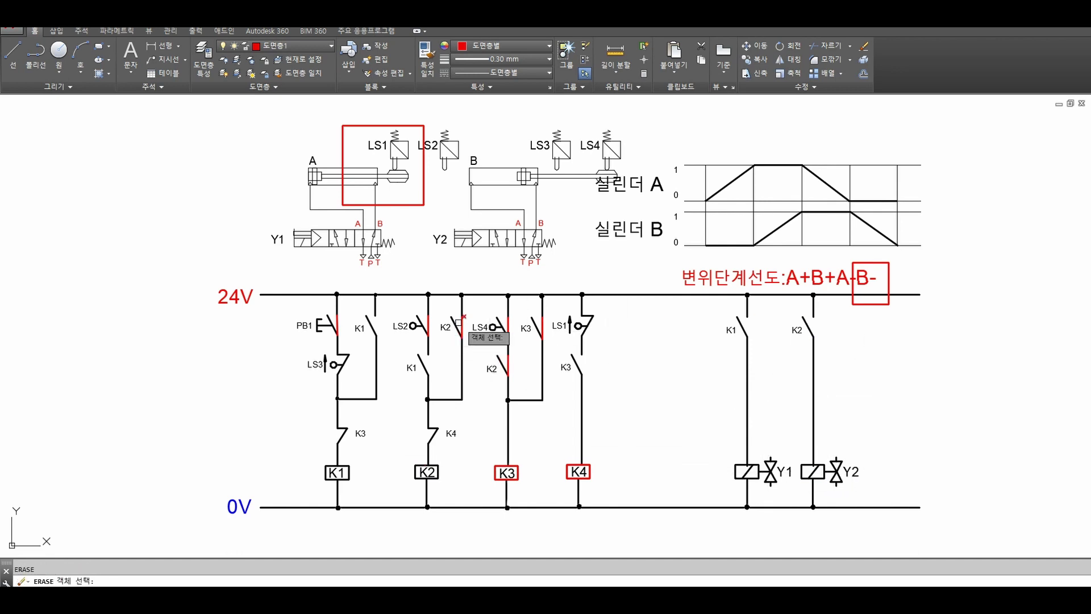
pyautogui.press('Return')
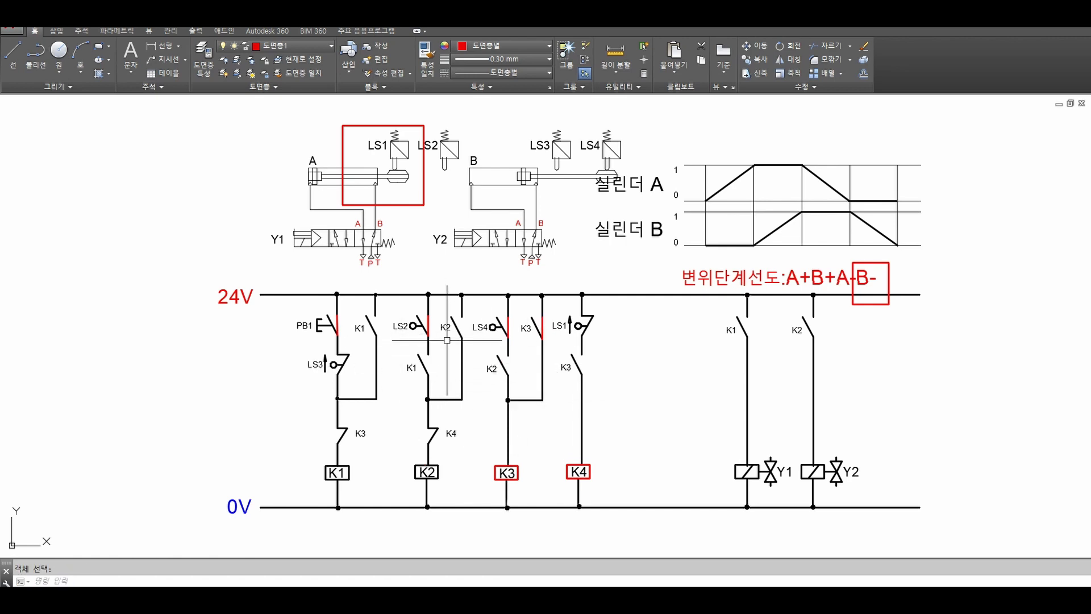
# Step: Move cylinder B's piston rod horizontally back to LS3
pyautogui.write('m')
pyautogui.press('Return')
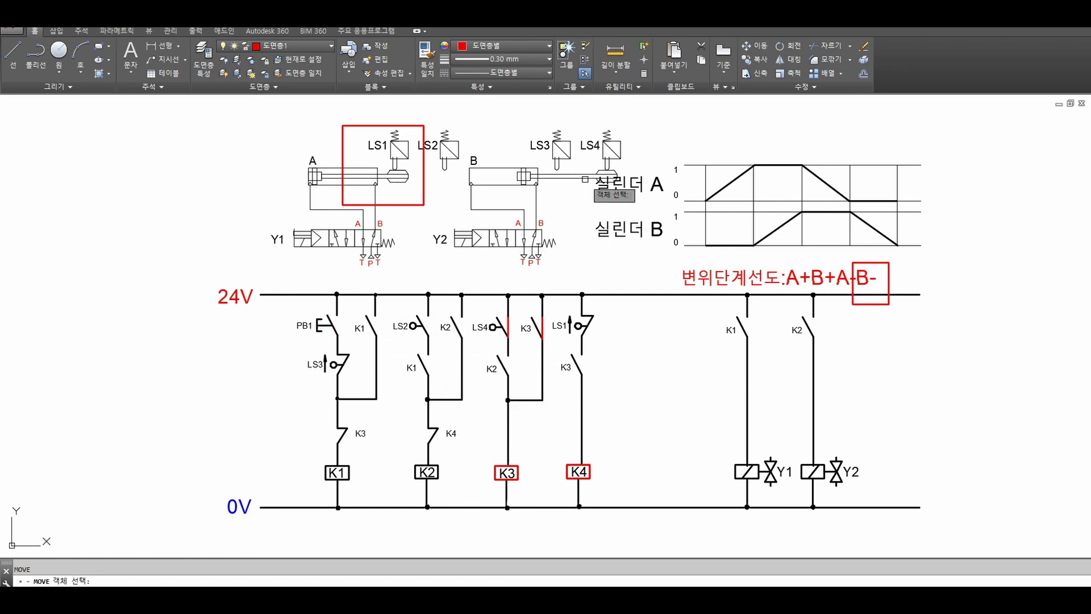
pyautogui.click(585, 177)
pyautogui.press('Return')
pyautogui.click(523, 176)
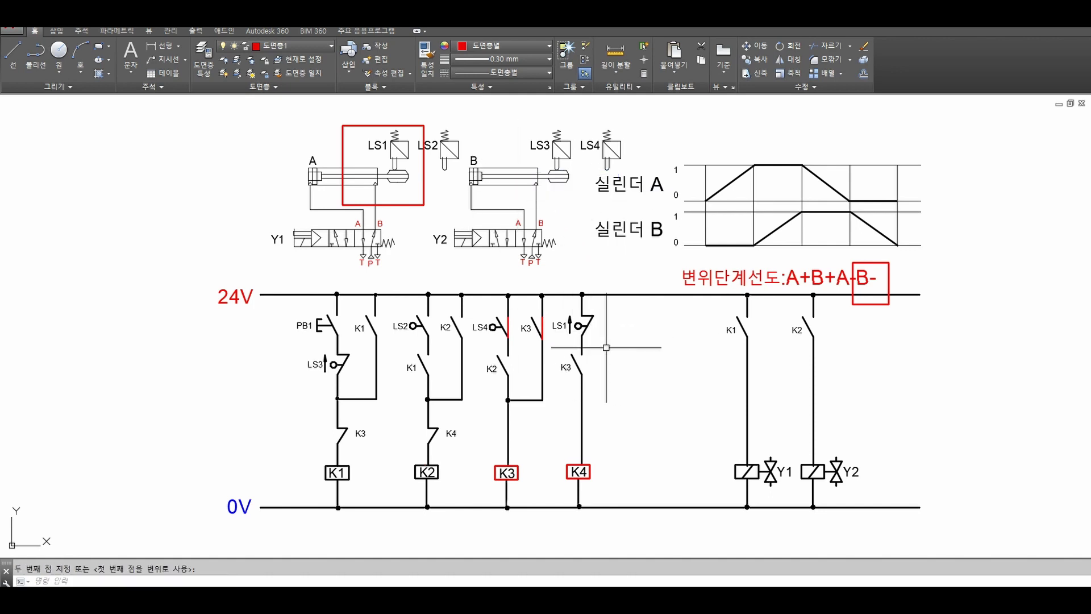
# Step: Draw red rectangles around LS3 with the end of cylinder B's retracted rod and around the LS3 contact in the K1 rung
pyautogui.write('rec')
pyautogui.press('Return')
pyautogui.click(506, 120)
pyautogui.click(588, 201)
pyautogui.press('Return')
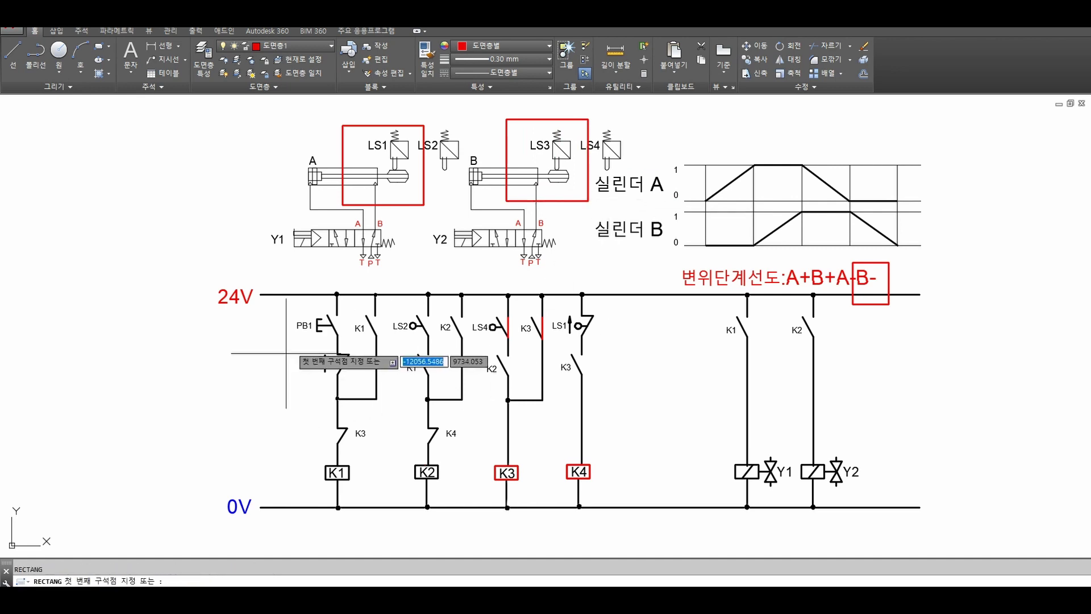
pyautogui.click(290, 346)
pyautogui.click(360, 390)
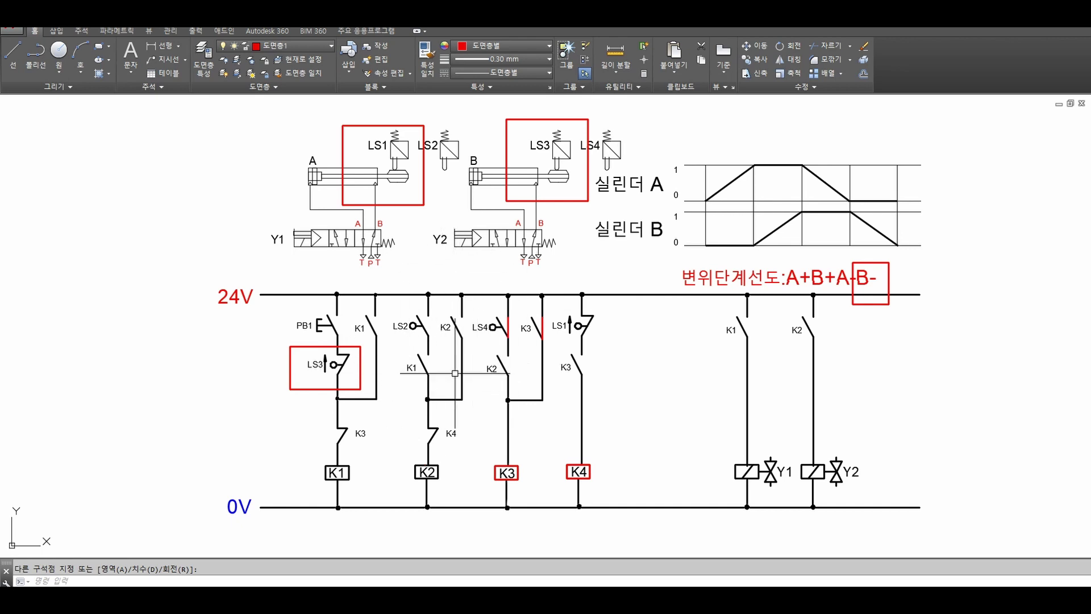
# Step: Erase the red rectangle around the LS3 contact and the red line at the LS4 contact
pyautogui.write('e')
pyautogui.press('space')
pyautogui.click(360, 373)
pyautogui.press('space')
pyautogui.write('e')
pyautogui.press('space')
pyautogui.press('Escape')
# Step: Draw red rectangles on the K3 rung just above the K3 coil and around the K4 coil
pyautogui.write('rec')
pyautogui.press('space')
pyautogui.click(484, 414)
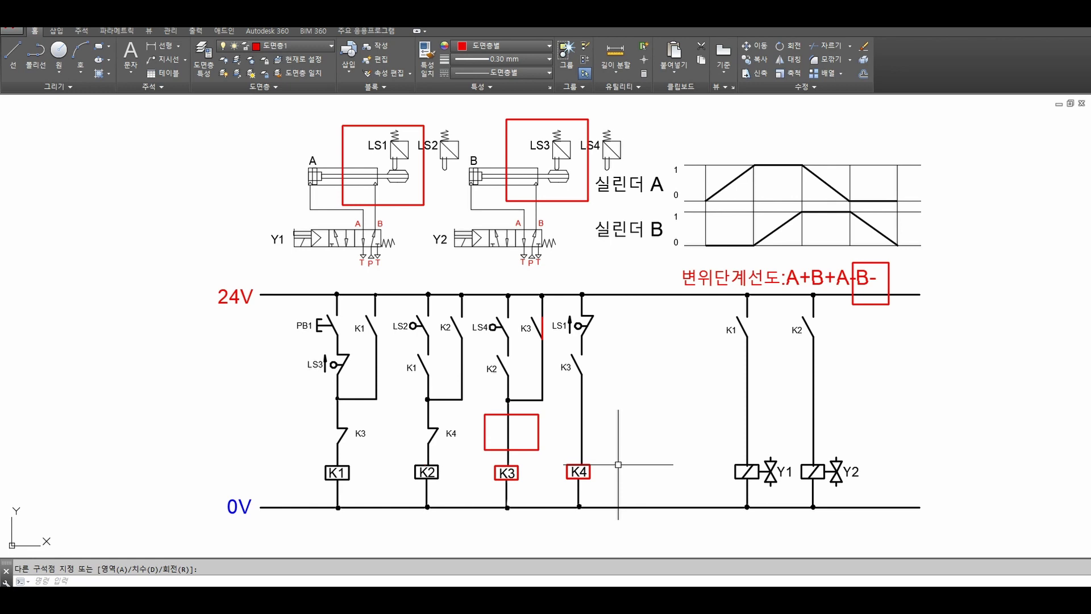
pyautogui.press('Escape')
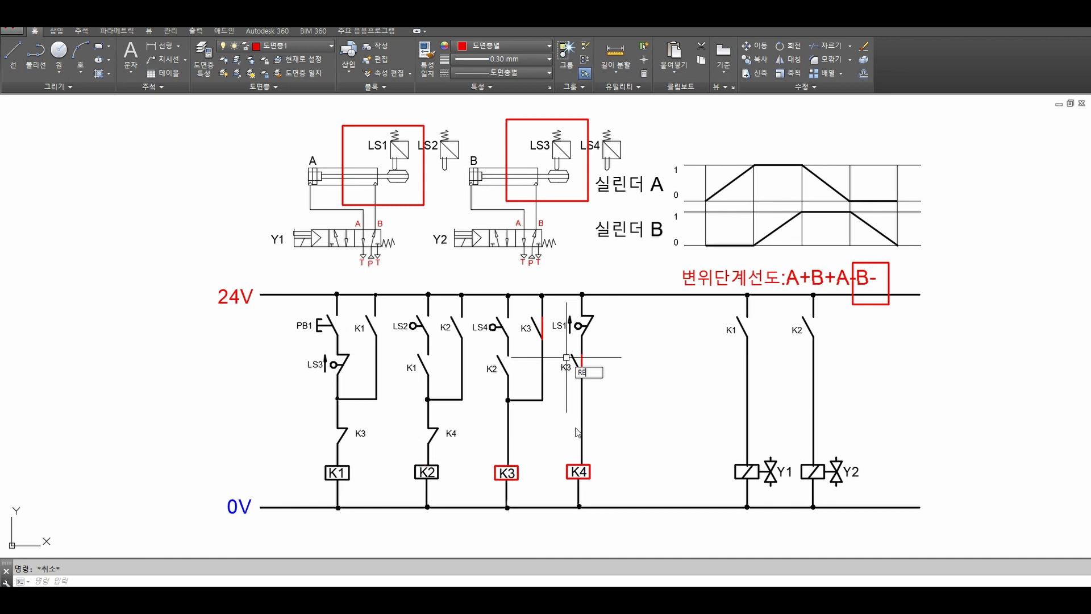
pyautogui.write('REC')
pyautogui.press('space')
pyautogui.click(553, 444)
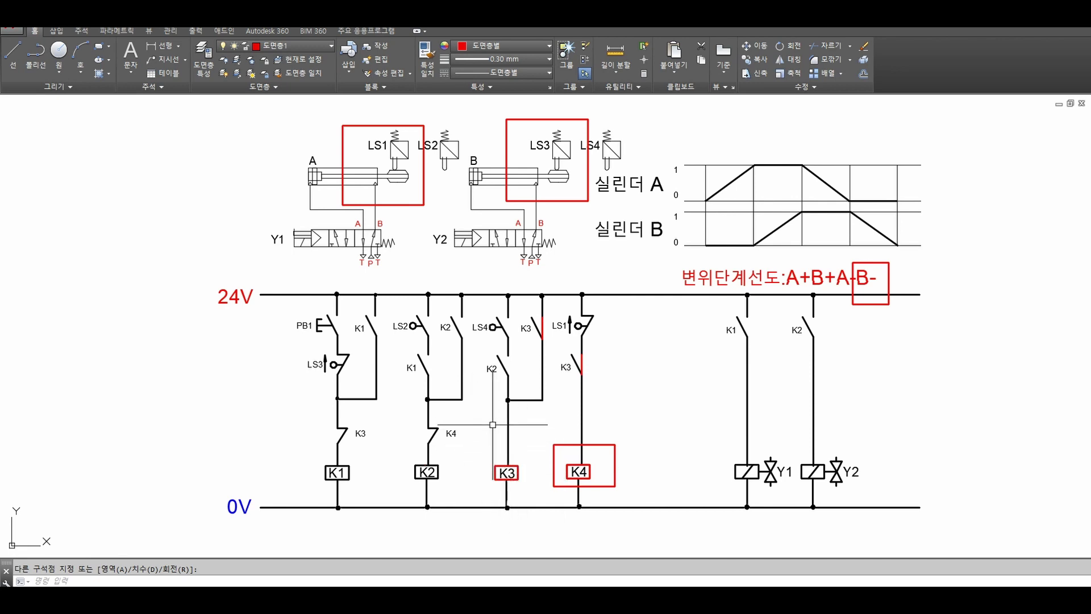
# Step: Erase the red K3 coil outline and the red lines at the K3 holding contact and the K3 contact in the K4 rung
pyautogui.click(524, 451)
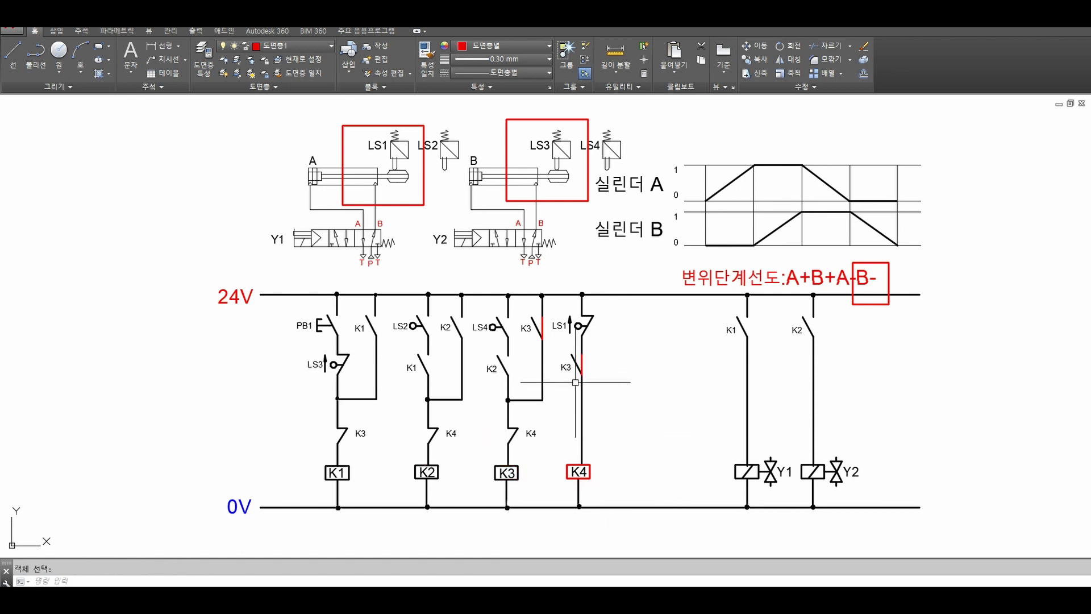
pyautogui.write('e')
pyautogui.press('space')
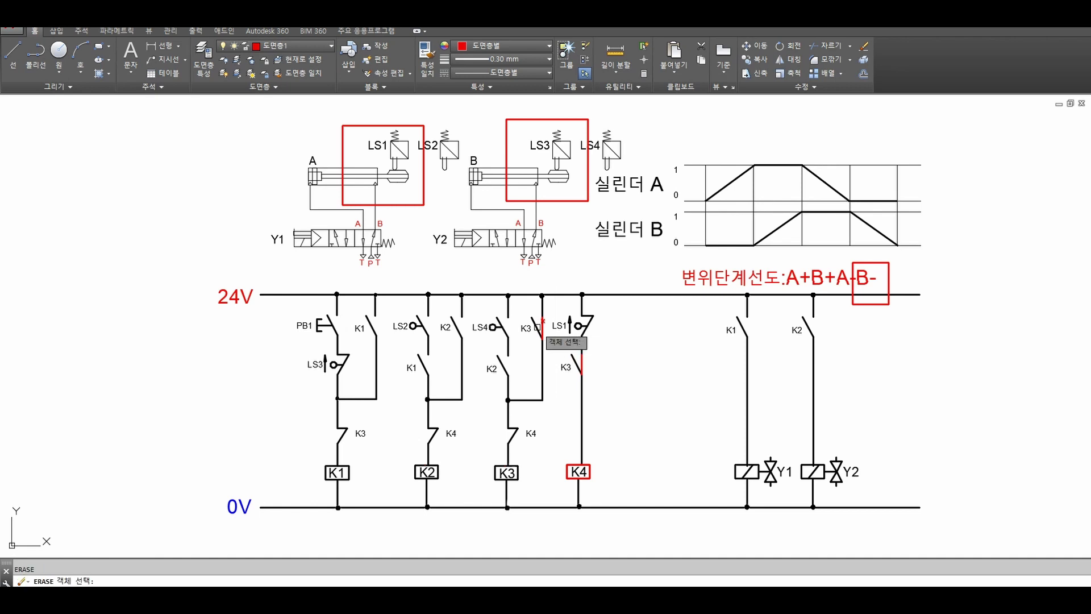
pyautogui.click(541, 328)
pyautogui.press('space')
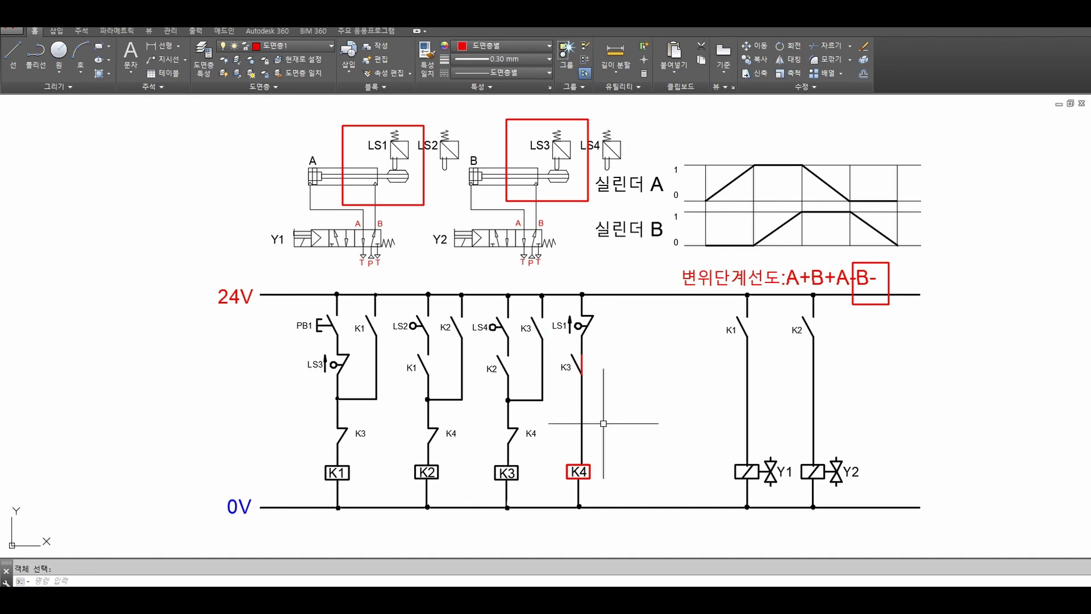
pyautogui.write('e')
pyautogui.press('space')
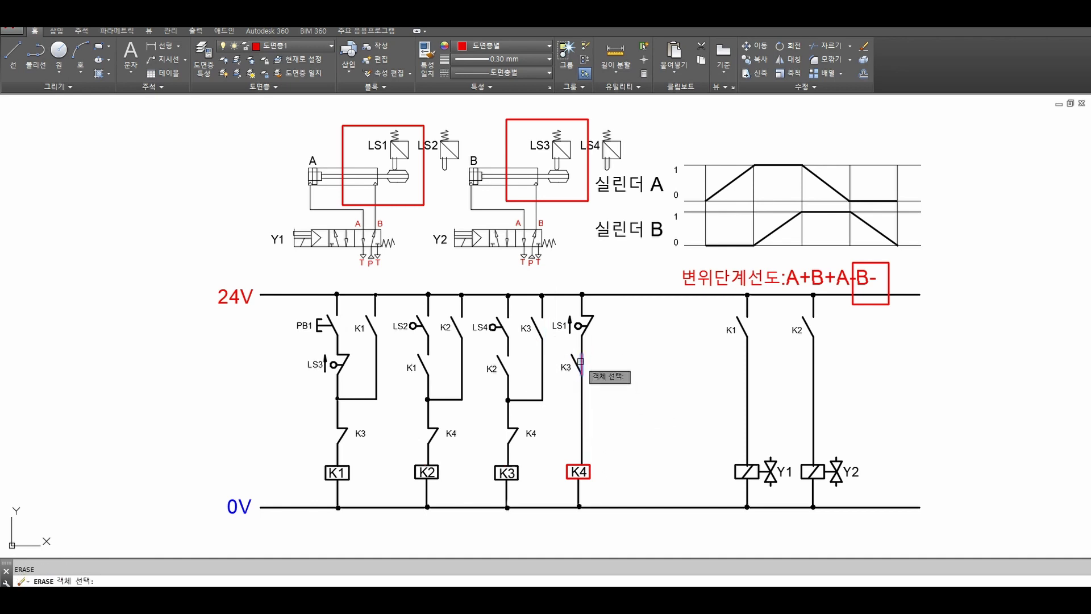
pyautogui.press('Escape')
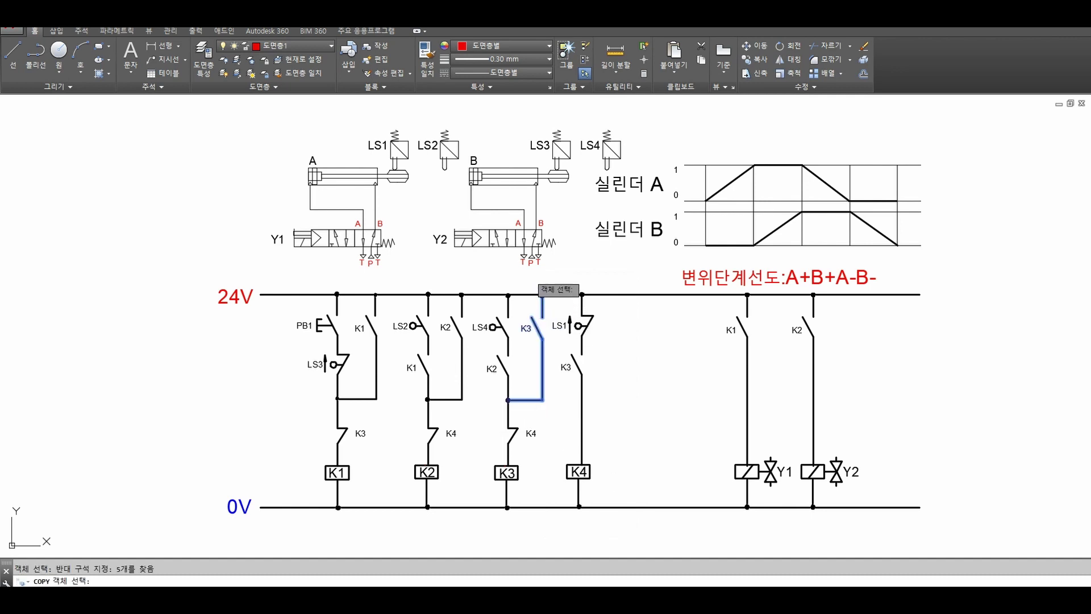
# Step: Copy the K3 holding branch, with its contact and junction dots, across to the K4 rung
pyautogui.press('Return')
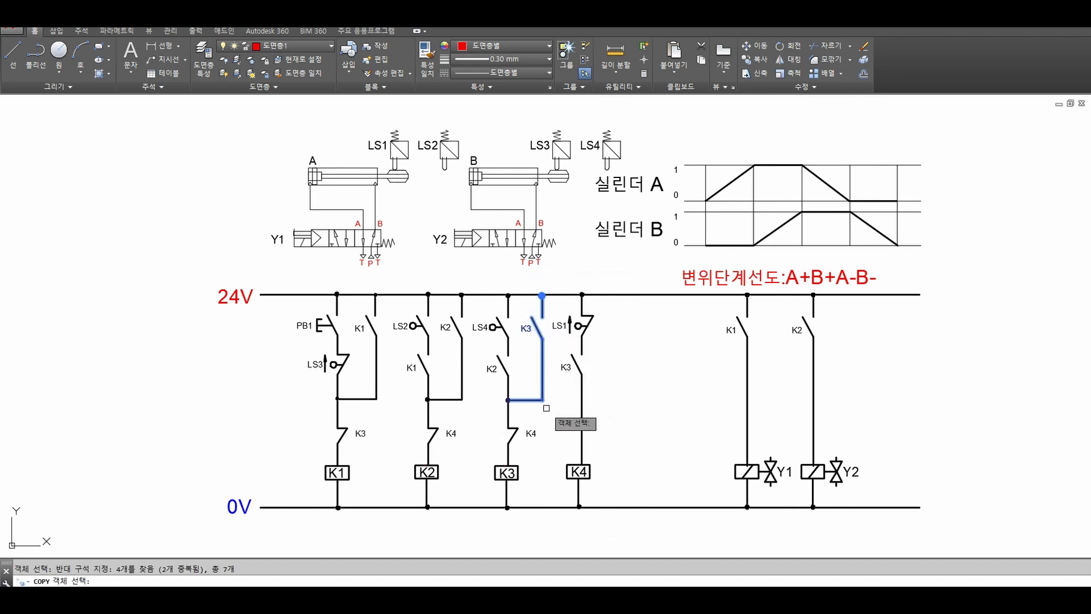
pyautogui.click(508, 399)
pyautogui.click(581, 399)
pyautogui.press('Escape')
pyautogui.press('Escape')
# Step: Change the label of the normally closed contact above the K4 coil to K1
pyautogui.doubleClick(605, 433)
pyautogui.write('K1')
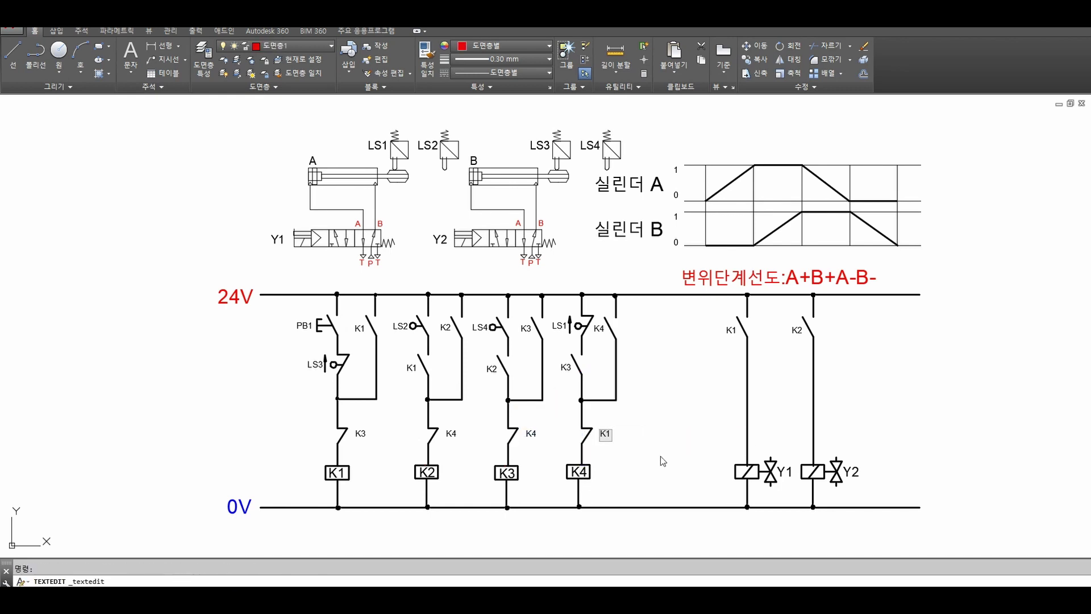
pyautogui.click(660, 455)
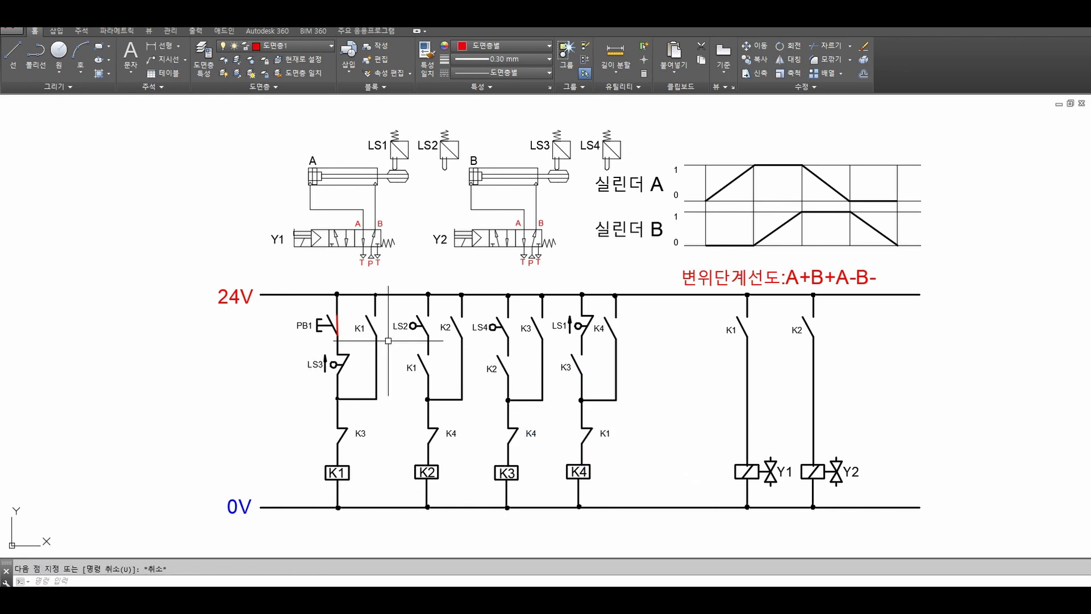
# Step: Draw a red vertical line closing the K1 holding contact beside PB1
pyautogui.press('space')
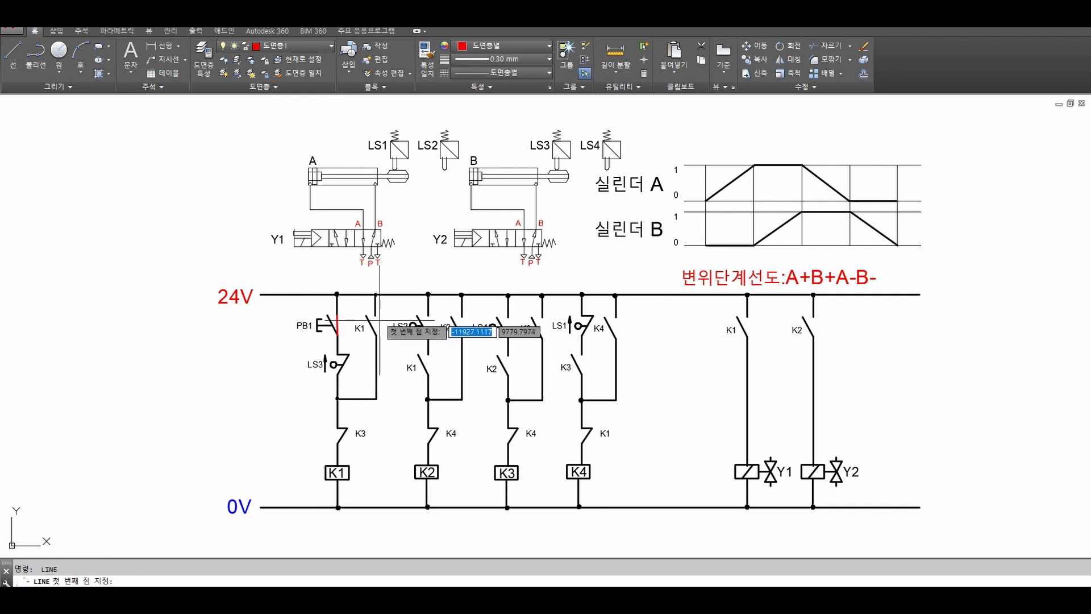
pyautogui.click(375, 316)
pyautogui.press('Escape')
pyautogui.press('space')
pyautogui.click(375, 315)
pyautogui.click(376, 336)
pyautogui.press('Escape')
# Step: Draw a red slanted line at the K1 contact above the K4 coil to show it open
pyautogui.press('space')
pyautogui.click(582, 441)
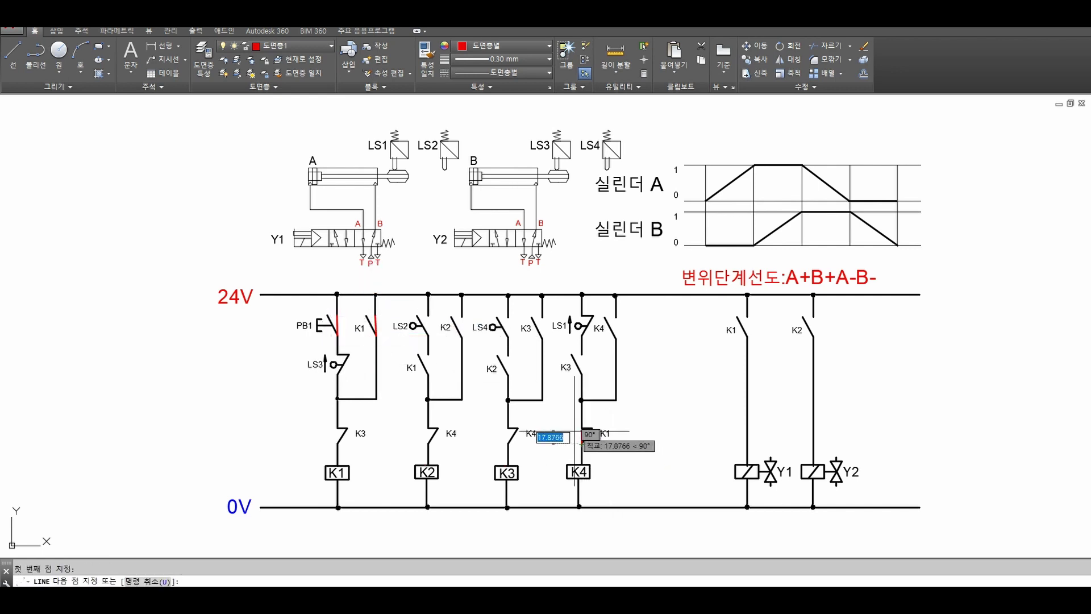
pyautogui.click(570, 427)
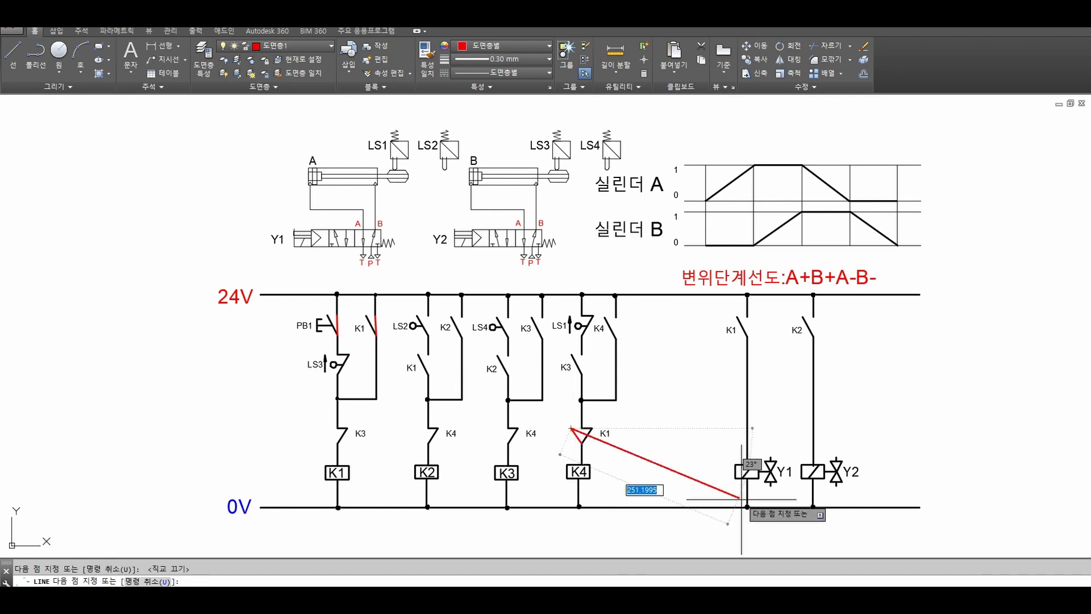
pyautogui.press('Escape')
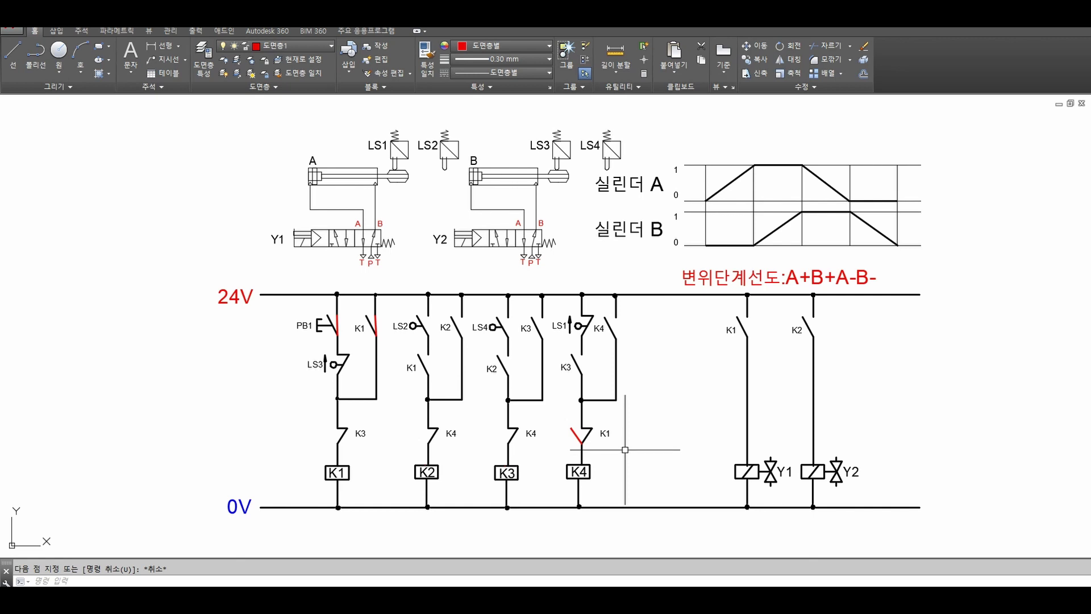
# Step: Erase the red slanted line at the K1 contact above the K4 coil
pyautogui.write('e')
pyautogui.press('Return')
pyautogui.click(572, 430)
pyautogui.press('Return')
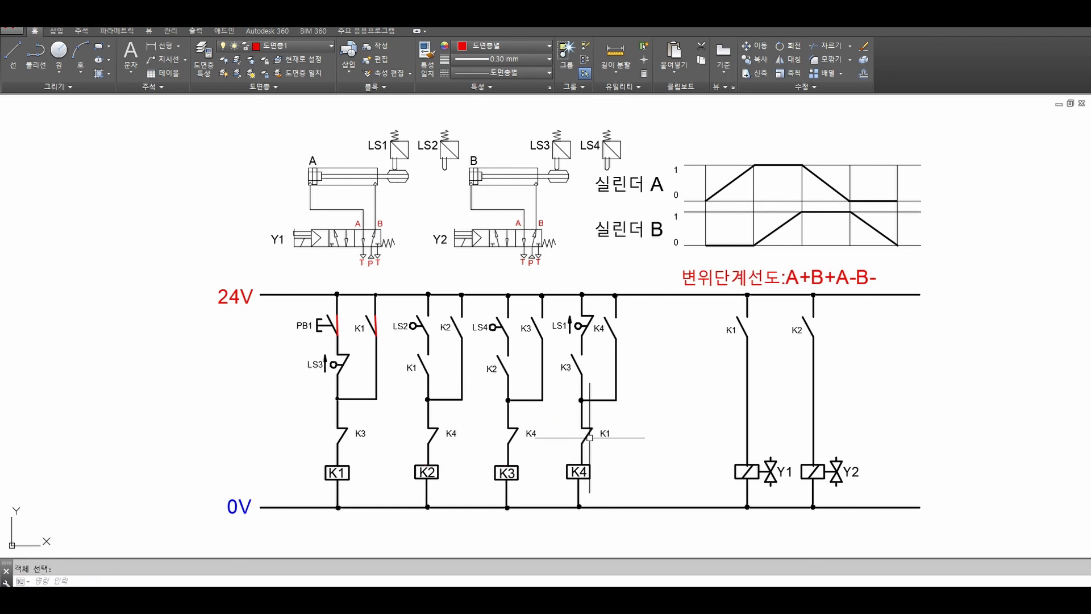
# Step: Erase the K4 holding branch beside LS1 and its junction dot on the K4 rung
pyautogui.click(596, 287)
pyautogui.click(638, 414)
pyautogui.press('Return')
pyautogui.press('Return')
pyautogui.click(563, 393)
pyautogui.click(600, 420)
pyautogui.press('Return')
# Step: Erase the K1 normally closed contact with its label and the short line above the K4 coil
pyautogui.press('Return')
pyautogui.click(623, 435)
pyautogui.click(590, 424)
pyautogui.press('Return')
pyautogui.press('Return')
pyautogui.press('Escape')
pyautogui.press('Return')
pyautogui.click(596, 454)
pyautogui.click(576, 448)
pyautogui.press('Return')
# Step: Extend the K4 rung's vertical line down to the K4 coil
pyautogui.write('ex')
pyautogui.press('Return')
pyautogui.click(584, 464)
pyautogui.press('Return')
pyautogui.click(594, 418)
pyautogui.click(576, 427)
pyautogui.press('Return')
pyautogui.press('Escape')
# Step: Erase the red lines at PB1 and the K1 holding contact
pyautogui.write('e')
pyautogui.press('Return')
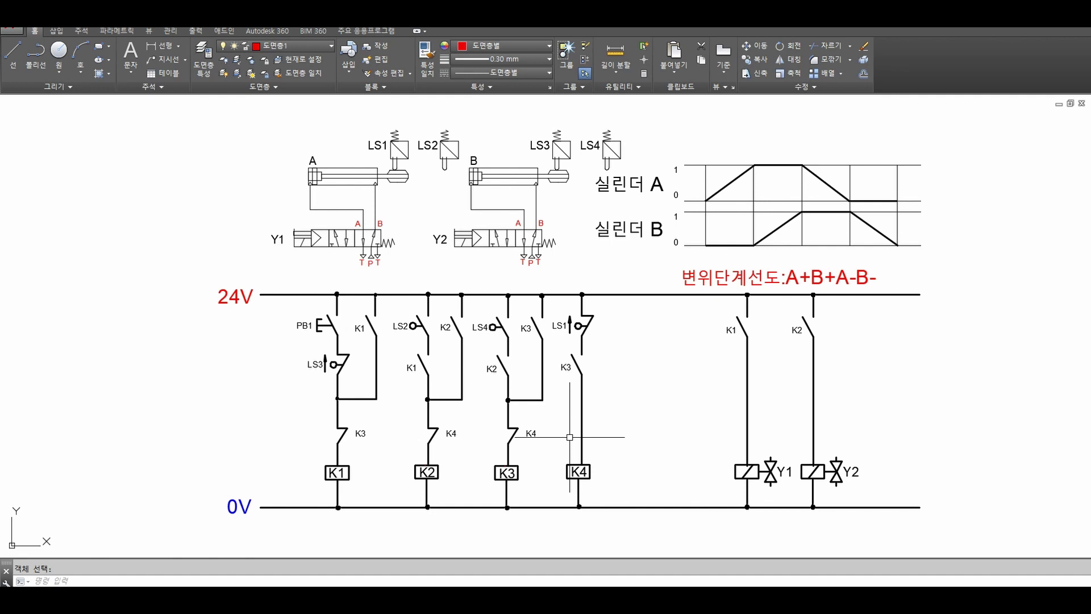
pyautogui.press('Escape')
# Step: Draw red rectangles around the whole K1 rung and around A+ in the sequence text
pyautogui.moveTo(545, 413); pyautogui.dragTo(568, 408, button='middle')
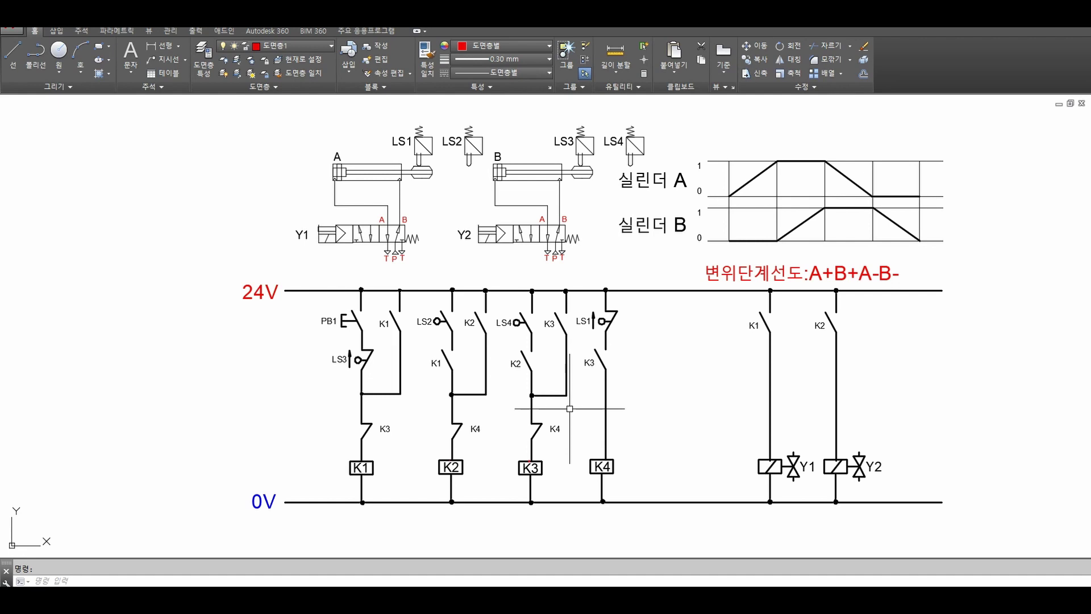
pyautogui.write('rec')
pyautogui.press('Return')
pyautogui.click(320, 278)
pyautogui.click(406, 521)
pyautogui.press('Return')
pyautogui.click(800, 256)
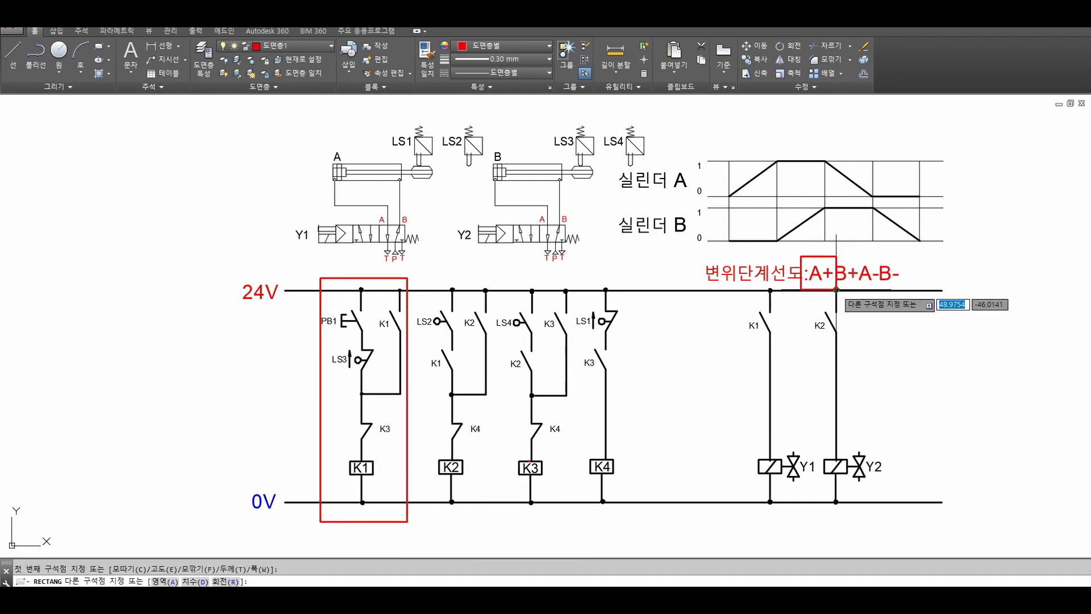
pyautogui.click(836, 290)
# Step: Draw red rectangles around the whole K2 rung and around B+ in the sequence text
pyautogui.write('rec')
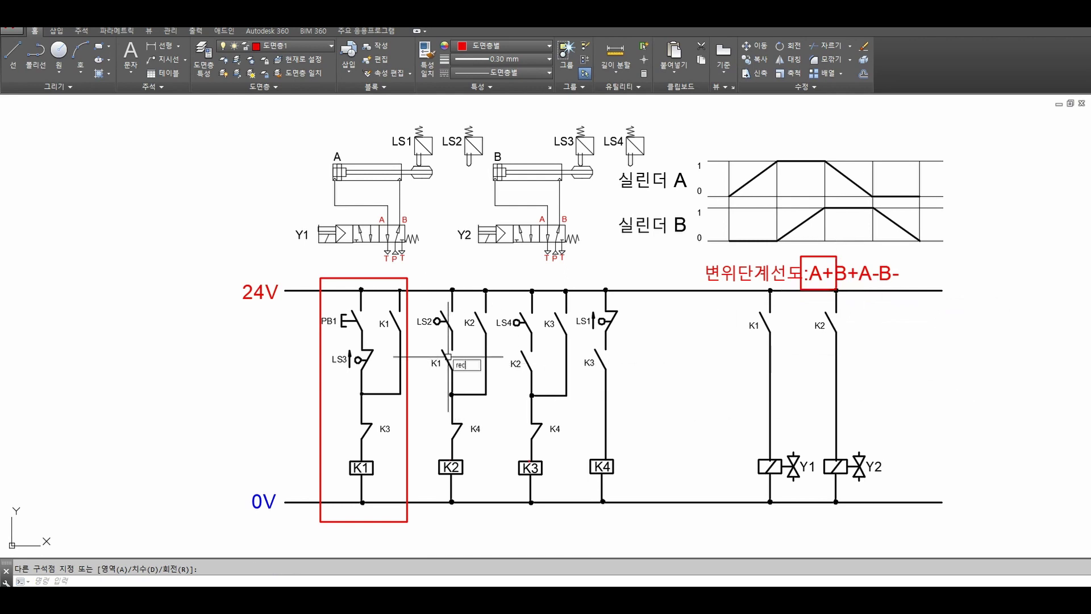
pyautogui.press('Return')
pyautogui.click(416, 268)
pyautogui.click(498, 530)
pyautogui.write('rec')
pyautogui.press('Return')
pyautogui.click(836, 257)
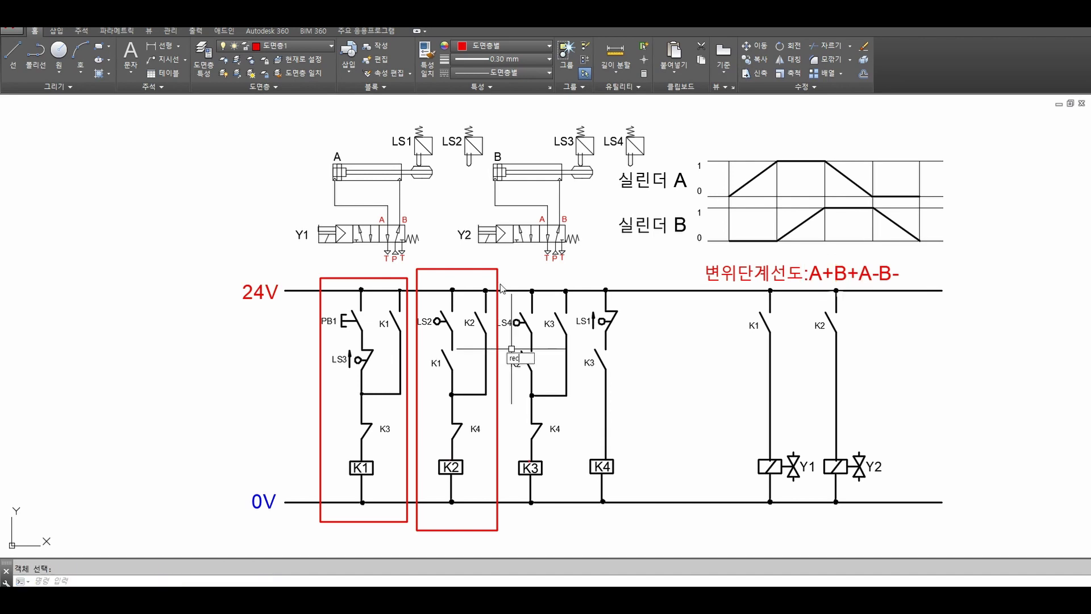
# Step: Draw a red rectangle around the whole K3 rung
pyautogui.press('Return')
pyautogui.click(497, 268)
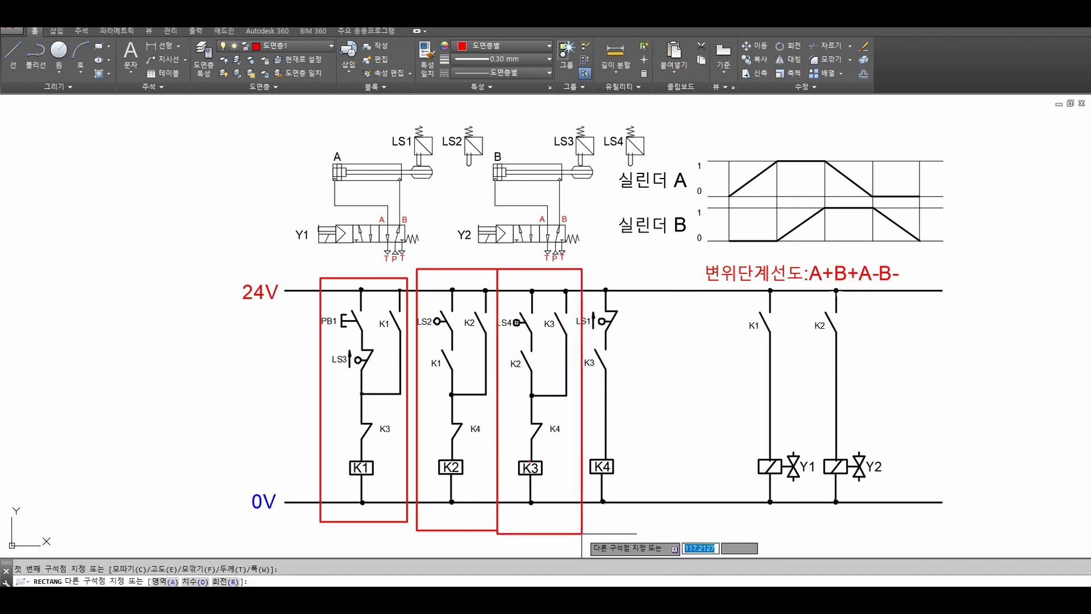
pyautogui.click(573, 533)
# Step: Draw red rectangles around the whole K4 rung and around B- in the sequence text
pyautogui.press('Return')
pyautogui.click(573, 269)
pyautogui.click(626, 531)
pyautogui.press('Return')
pyautogui.click(875, 257)
pyautogui.click(906, 284)
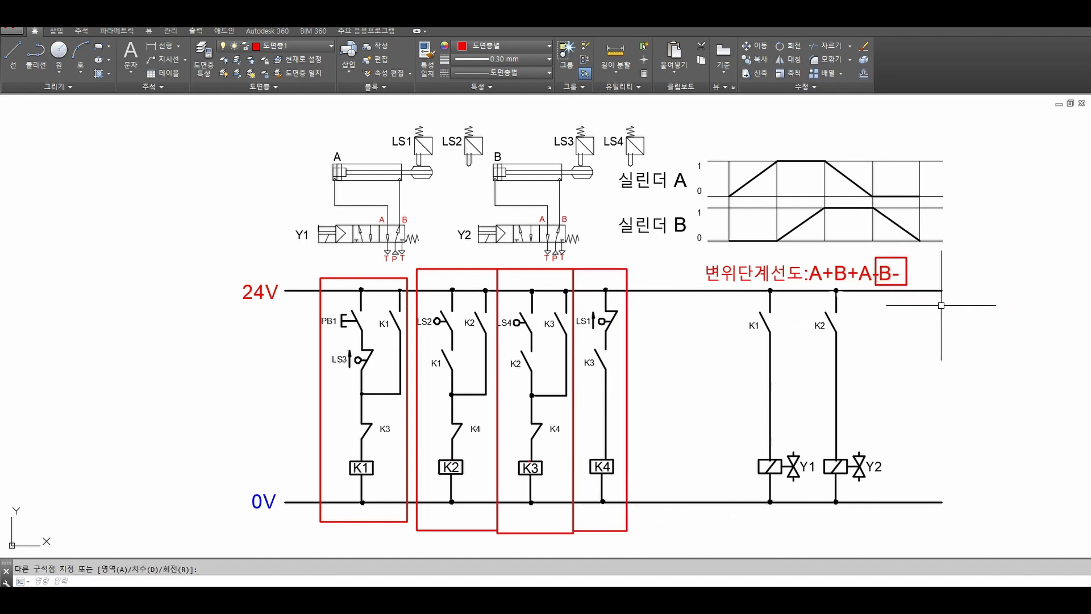
# Step: Erase the red rectangle around B- in the sequence text
pyautogui.write('e')
pyautogui.press('Return')
pyautogui.click(906, 264)
pyautogui.press('Return')
pyautogui.write('e')
pyautogui.press('Return')
pyautogui.click(649, 538)
pyautogui.click(379, 514)
pyautogui.press('Escape')
# Step: Erase the four red rectangles around the K1 to K4 rungs
pyautogui.write('e')
pyautogui.press('Return')
pyautogui.click(655, 529)
pyautogui.click(345, 518)
pyautogui.press('Return')
# Step: Draw a red rectangle near the lower end of the K1 rung
pyautogui.write('rec')
pyautogui.press('Return')
pyautogui.click(322, 481)
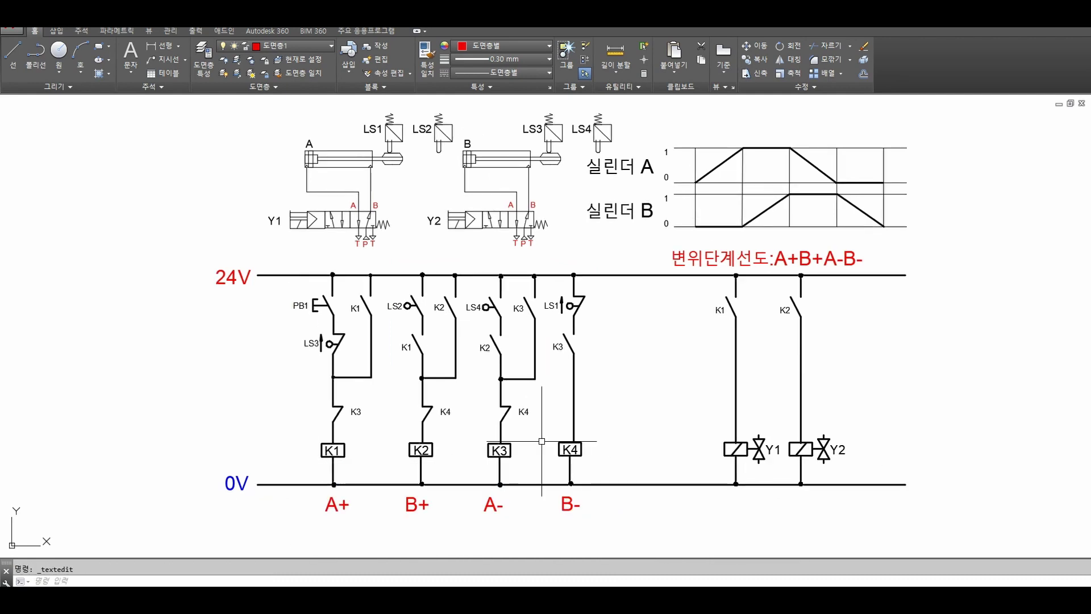